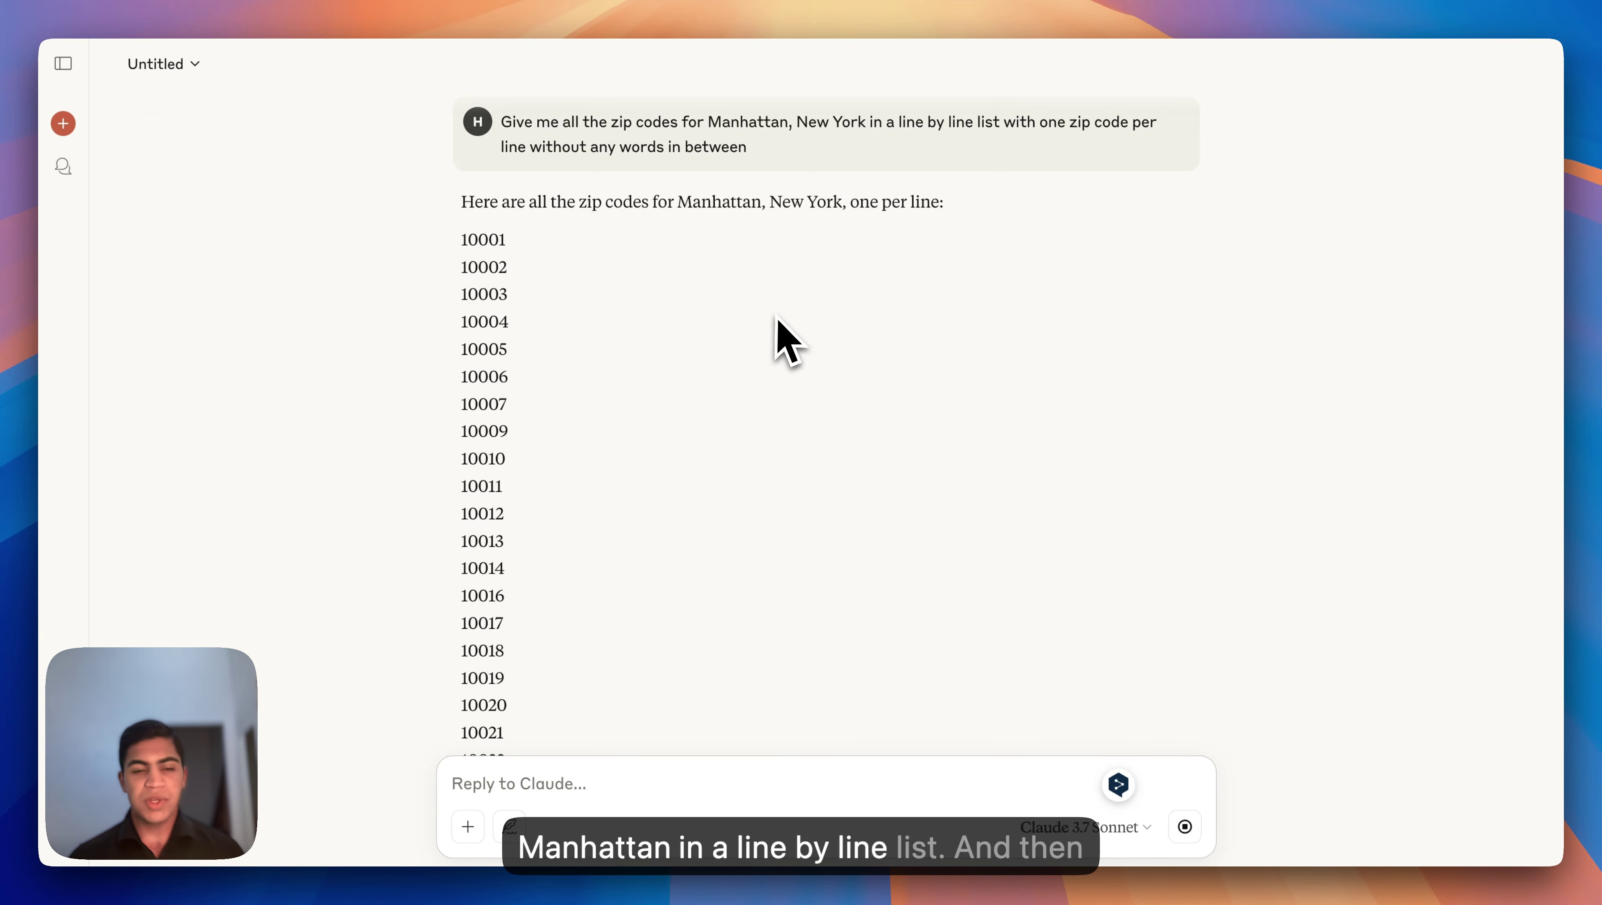
# - Copy Claude's full response listing the Manhattan zip codes
pyautogui.scroll(-20, 780, 342)
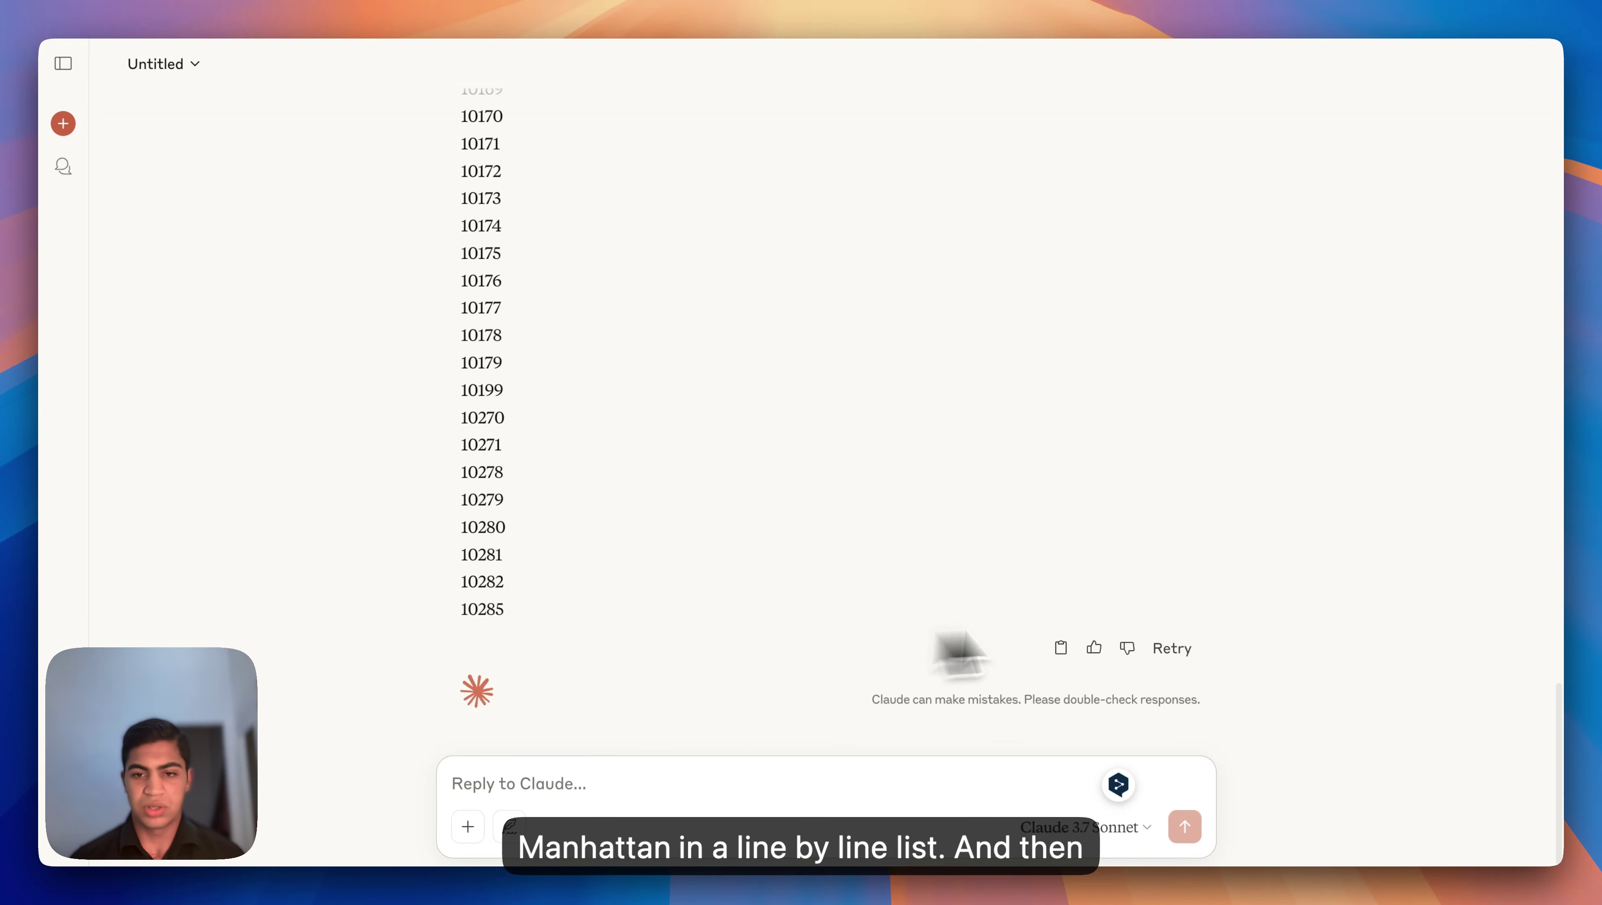
pyautogui.click(1062, 653)
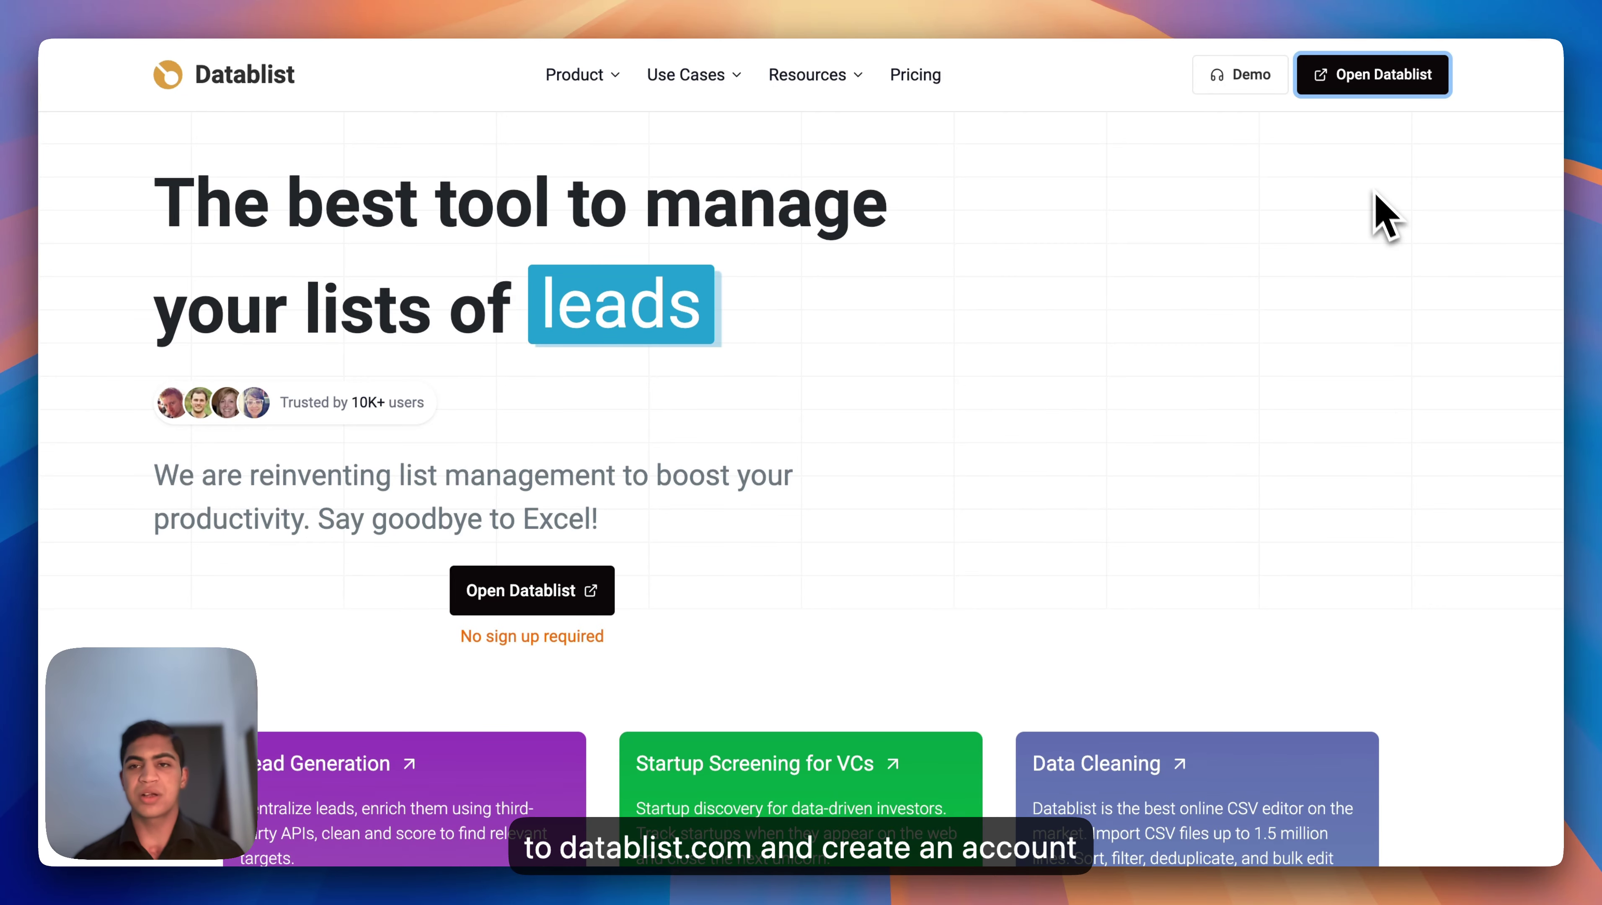
# - Open Datablist and create an empty collection named Google Maps
pyautogui.click(1353, 86)
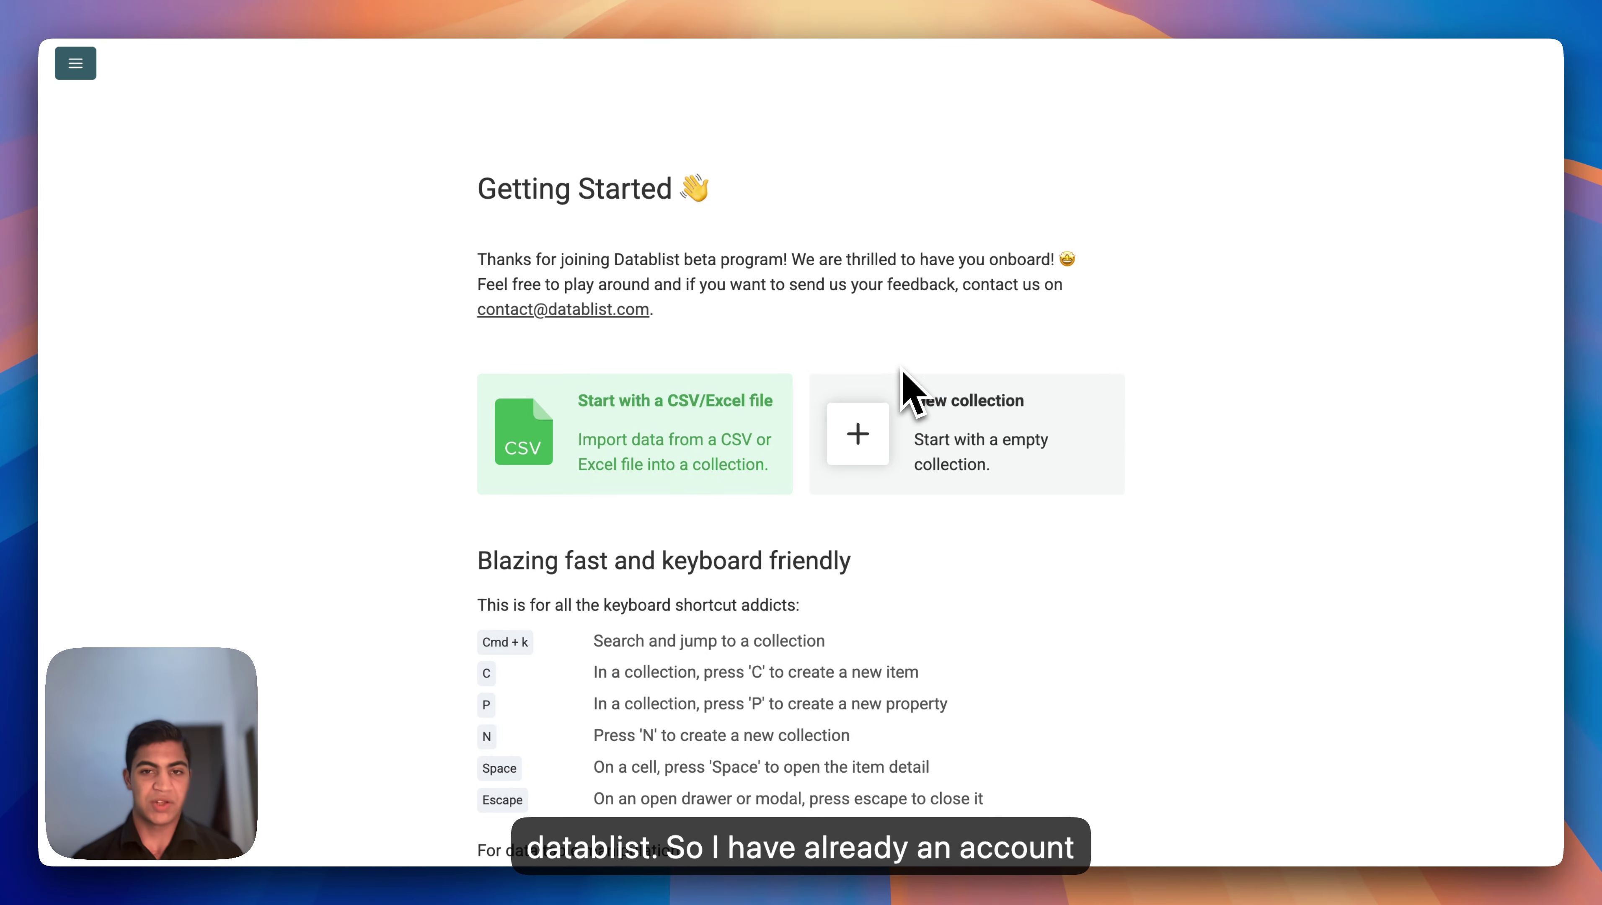
pyautogui.click(899, 451)
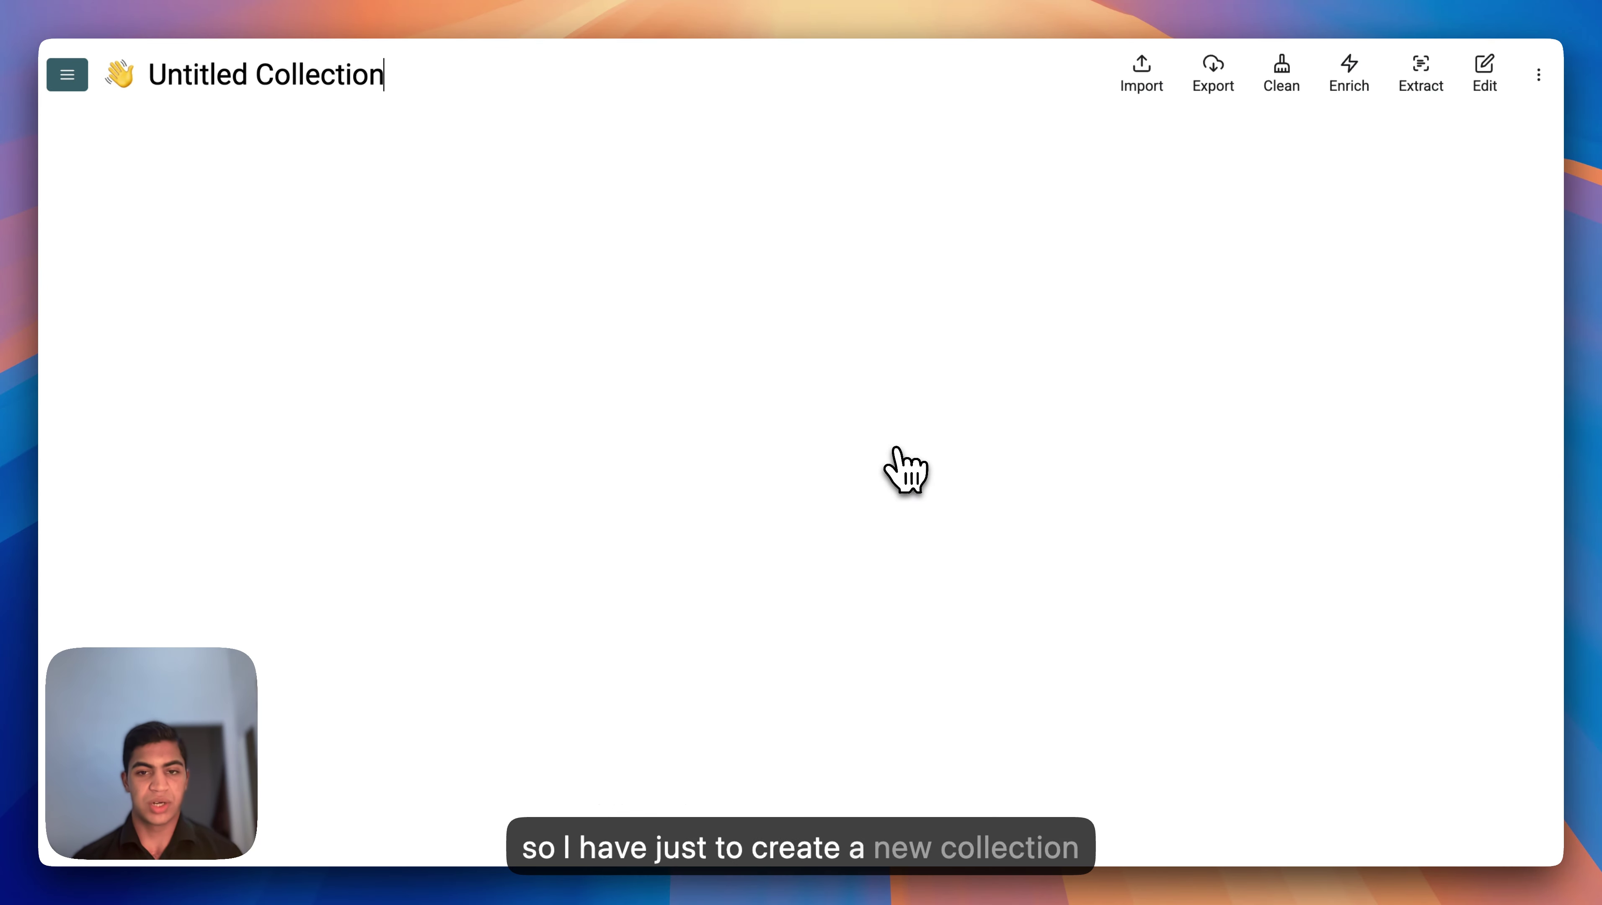
pyautogui.tripleClick(225, 89)
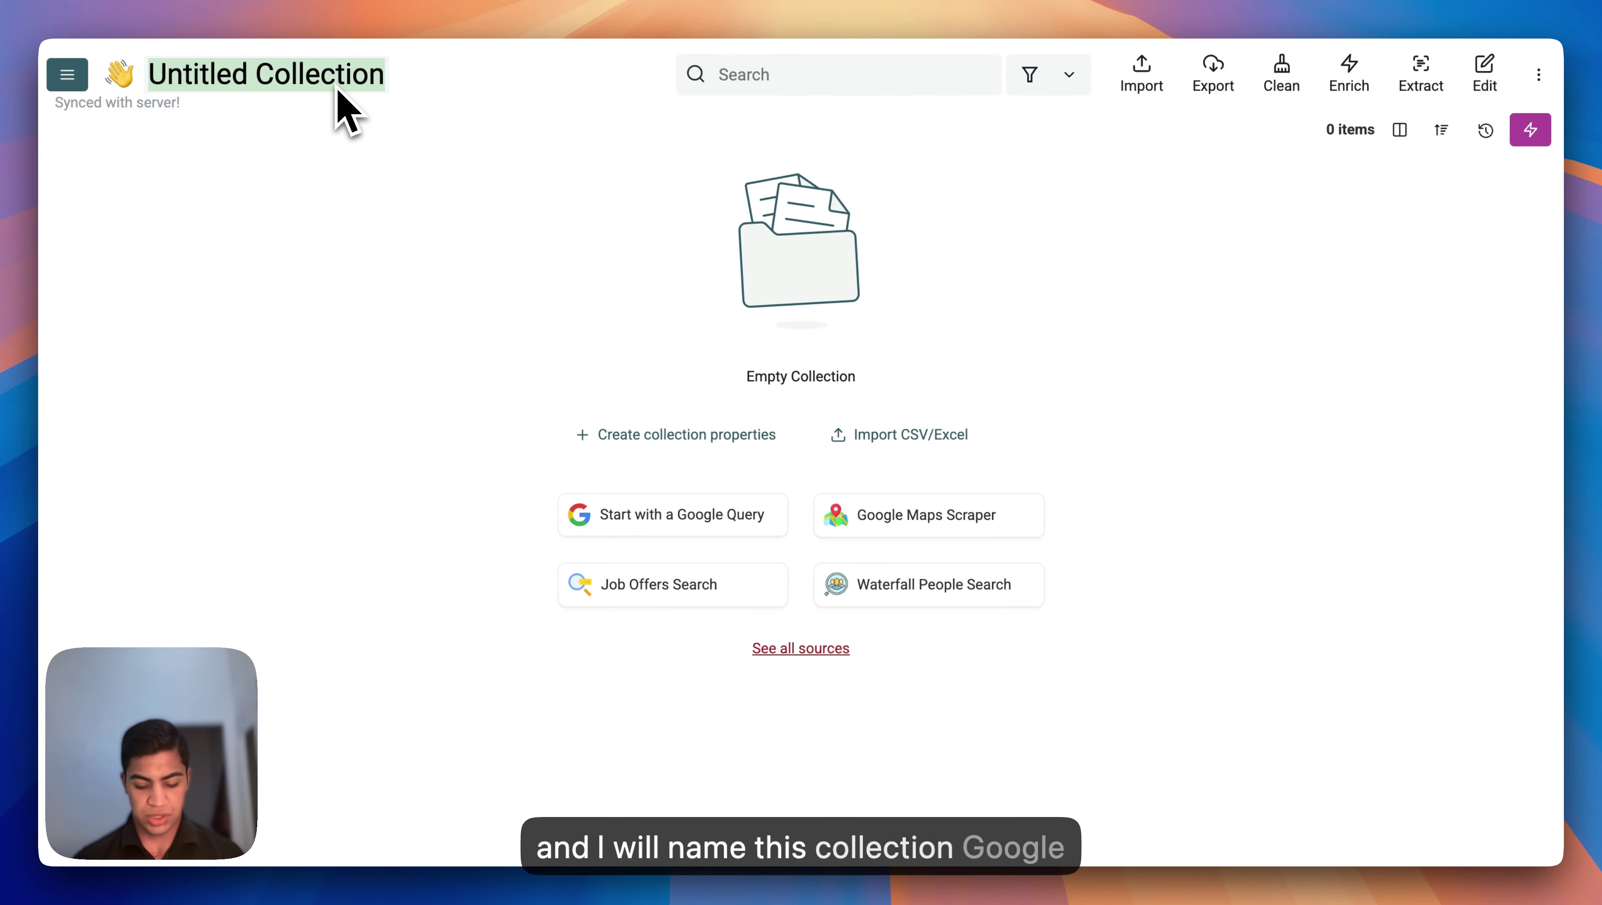
pyautogui.write('Google ')
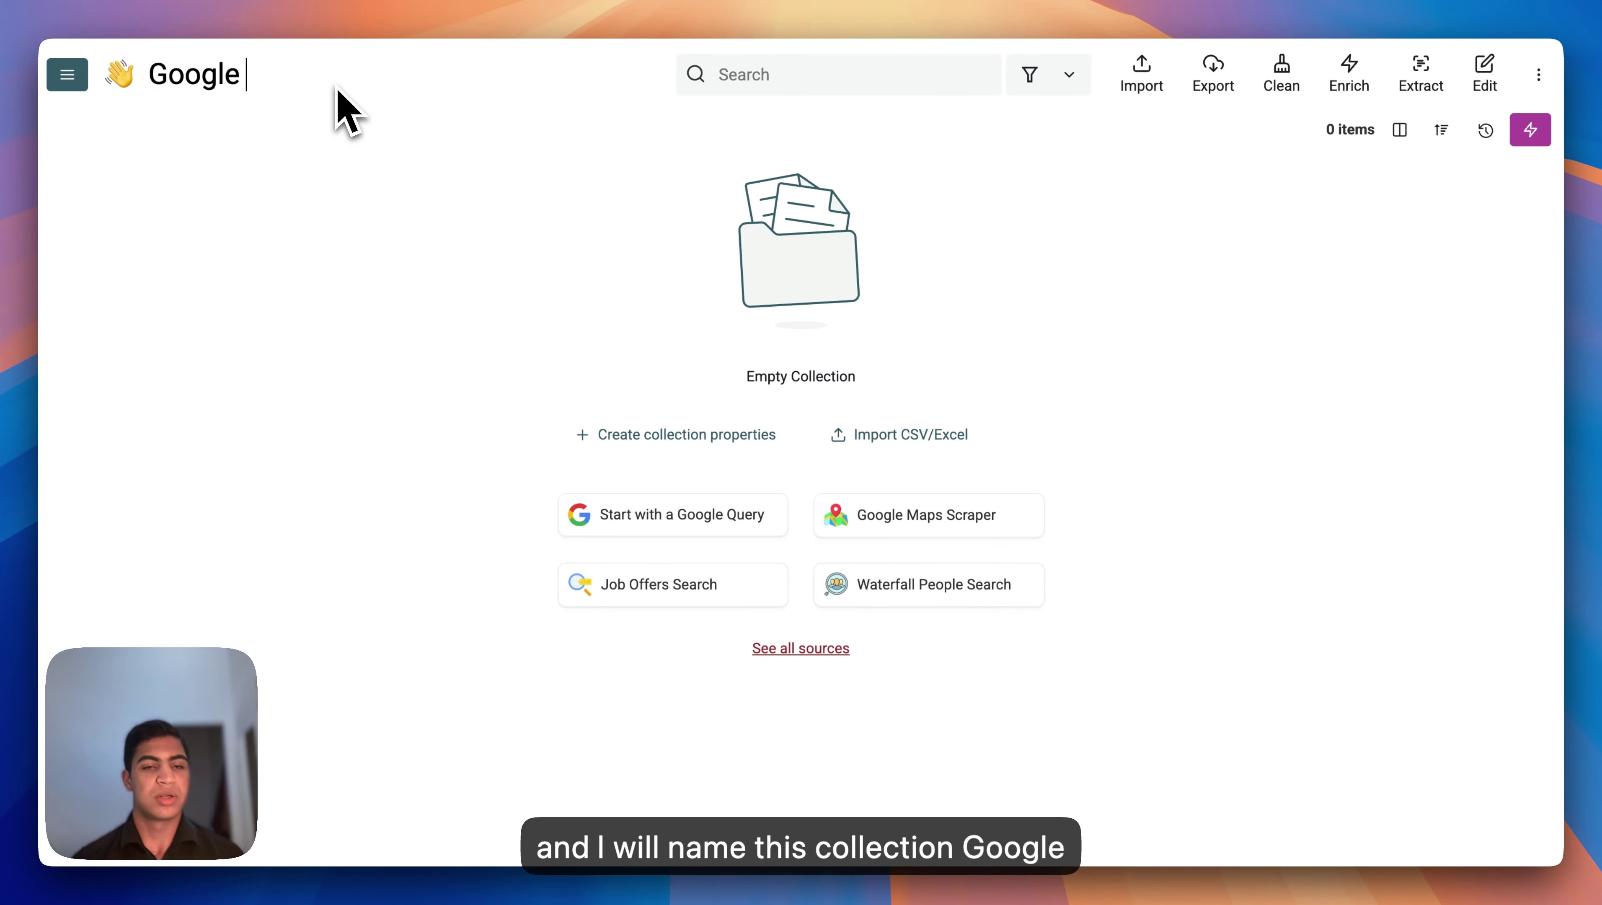
pyautogui.write('Maps')
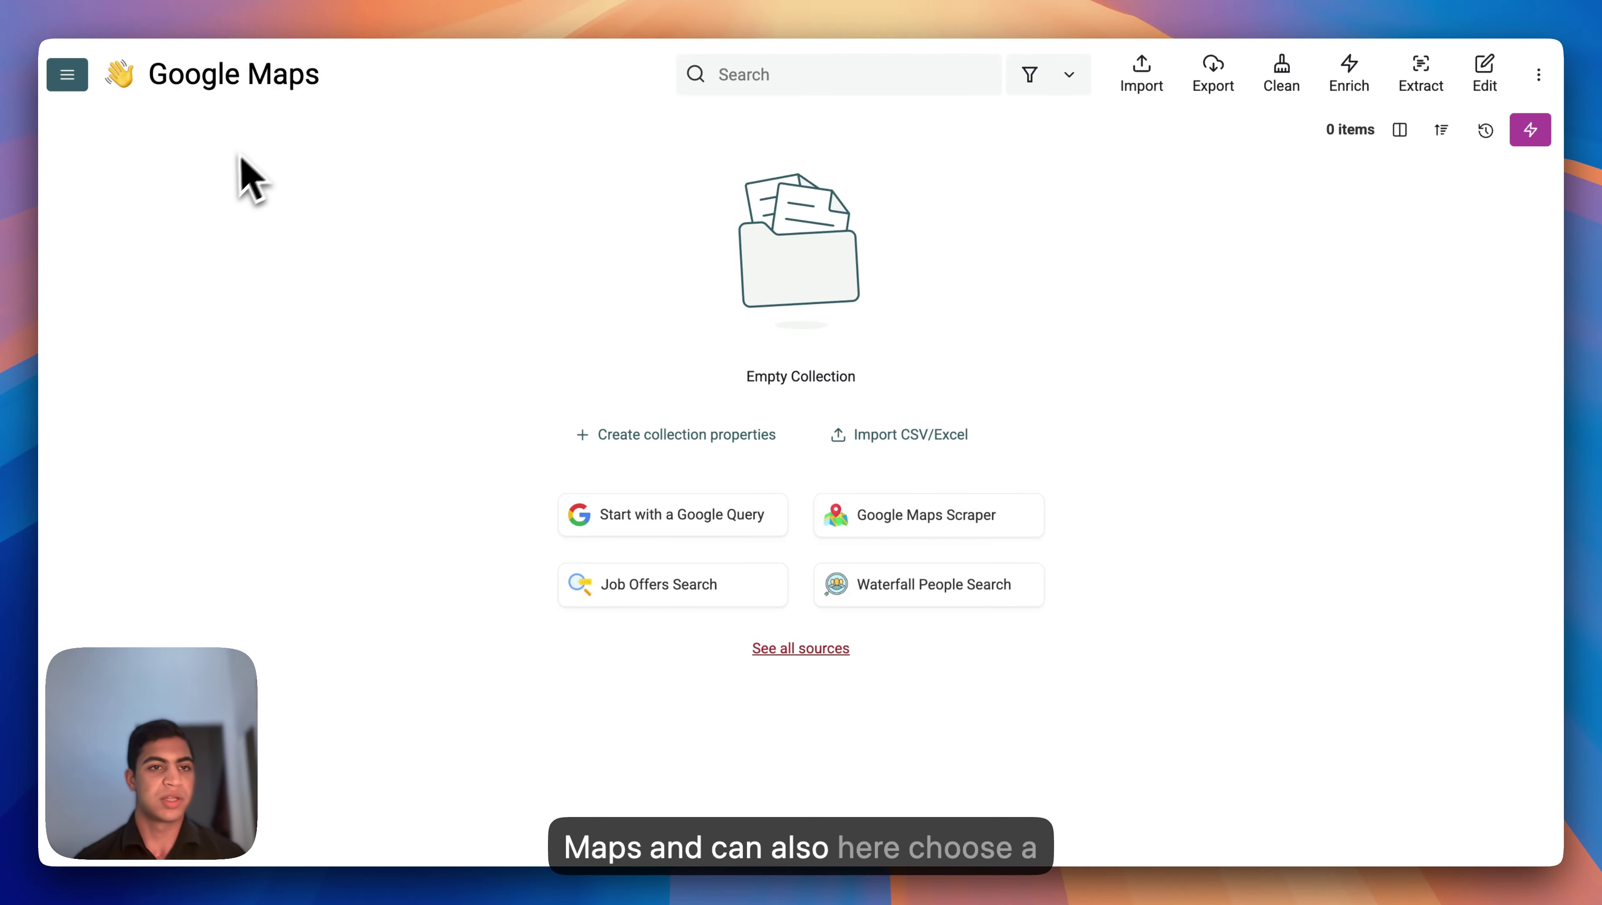
# - Change the collection's icon to the genie emoji from the frequently used ones
pyautogui.click(120, 77)
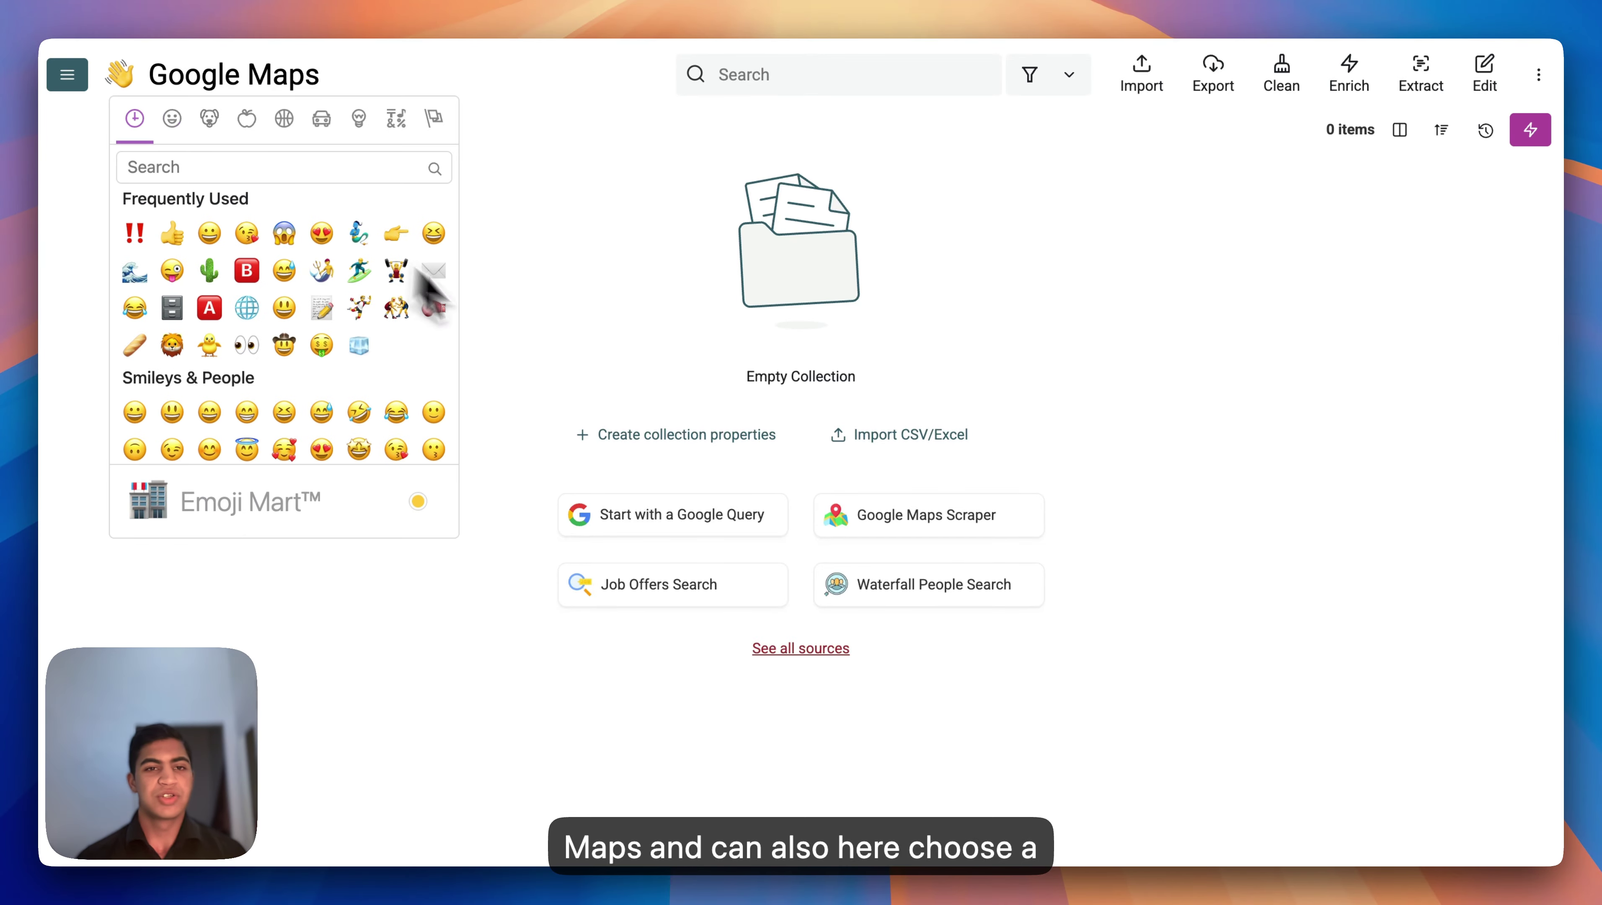
pyautogui.scroll(-3, 304, 340)
pyautogui.scroll(3, 311, 323)
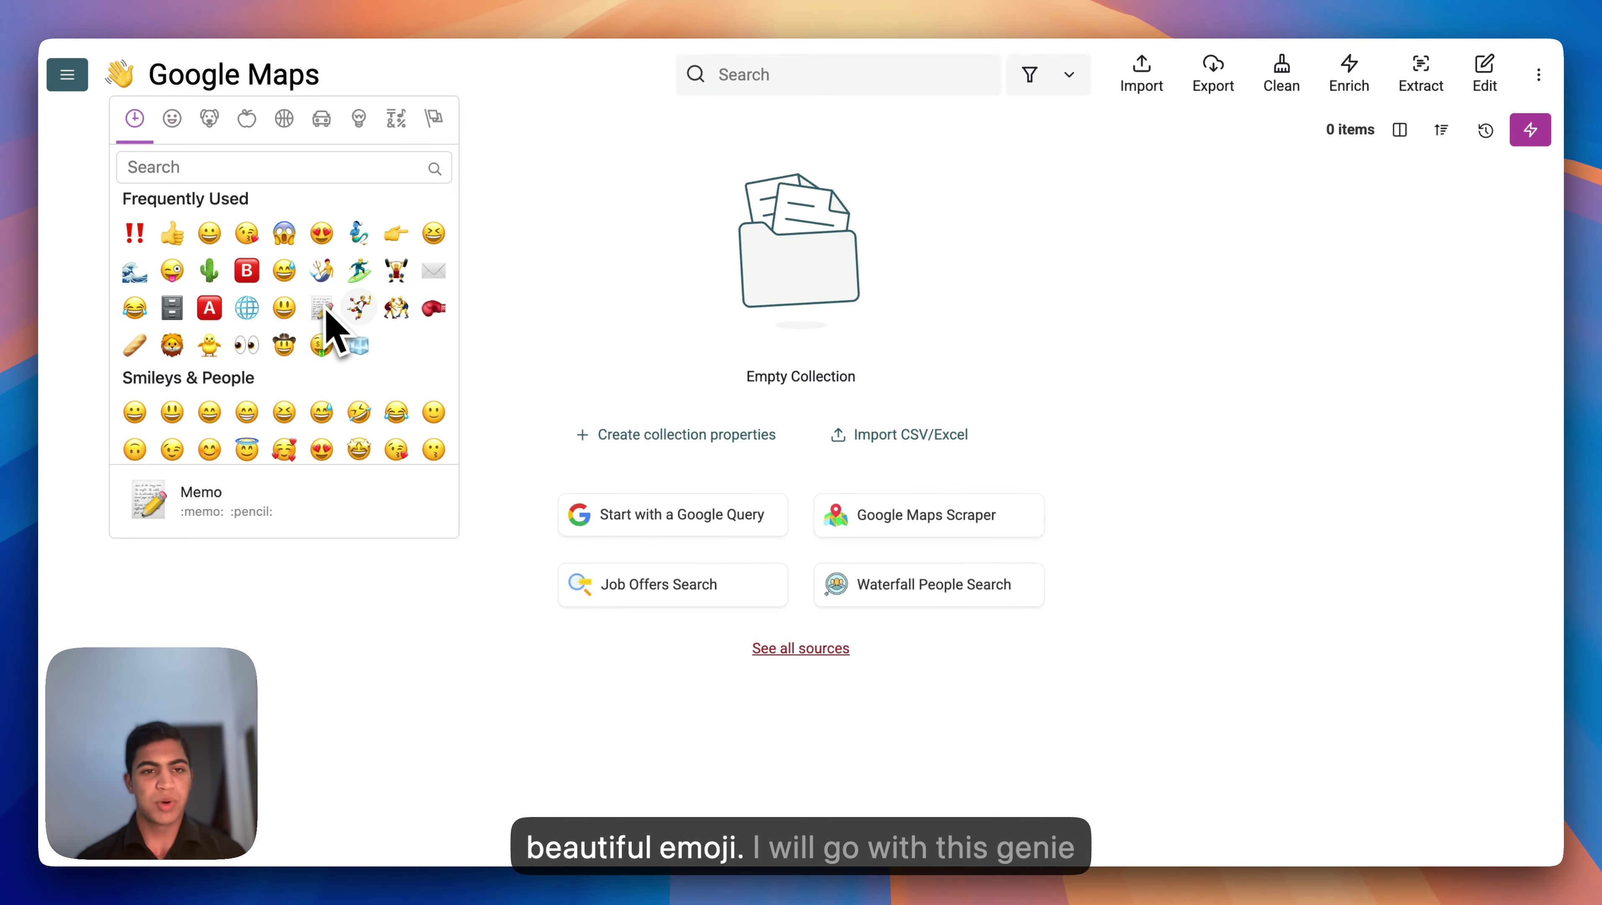
pyautogui.click(359, 236)
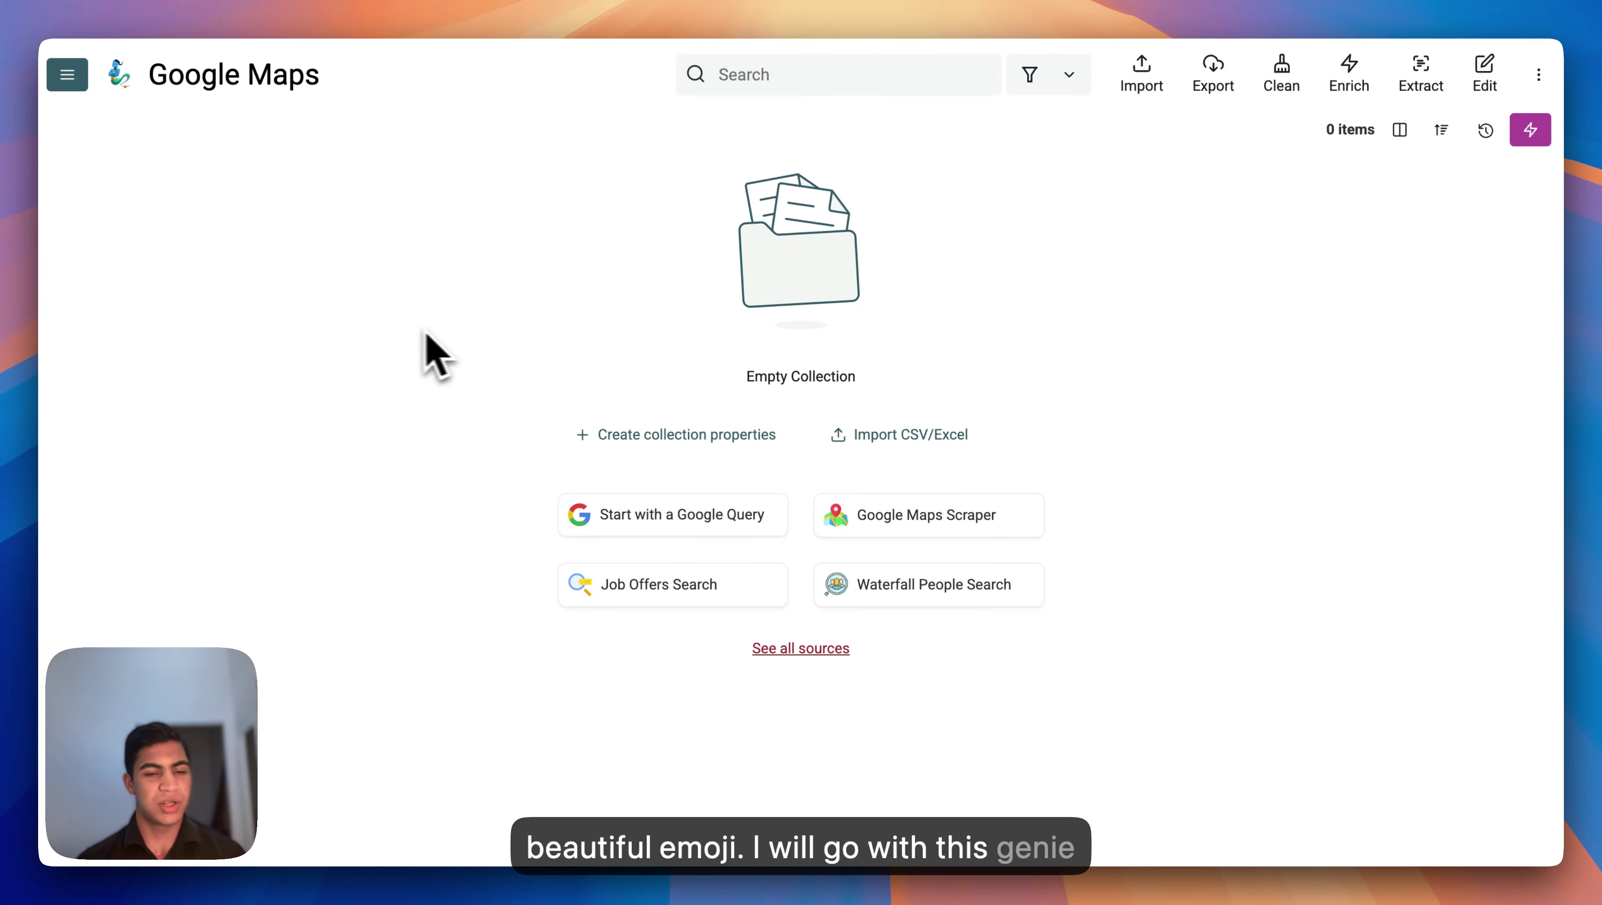
# - Start the Google Maps Scraper for the collection and enter plumber as the category keyword
pyautogui.click(958, 526)
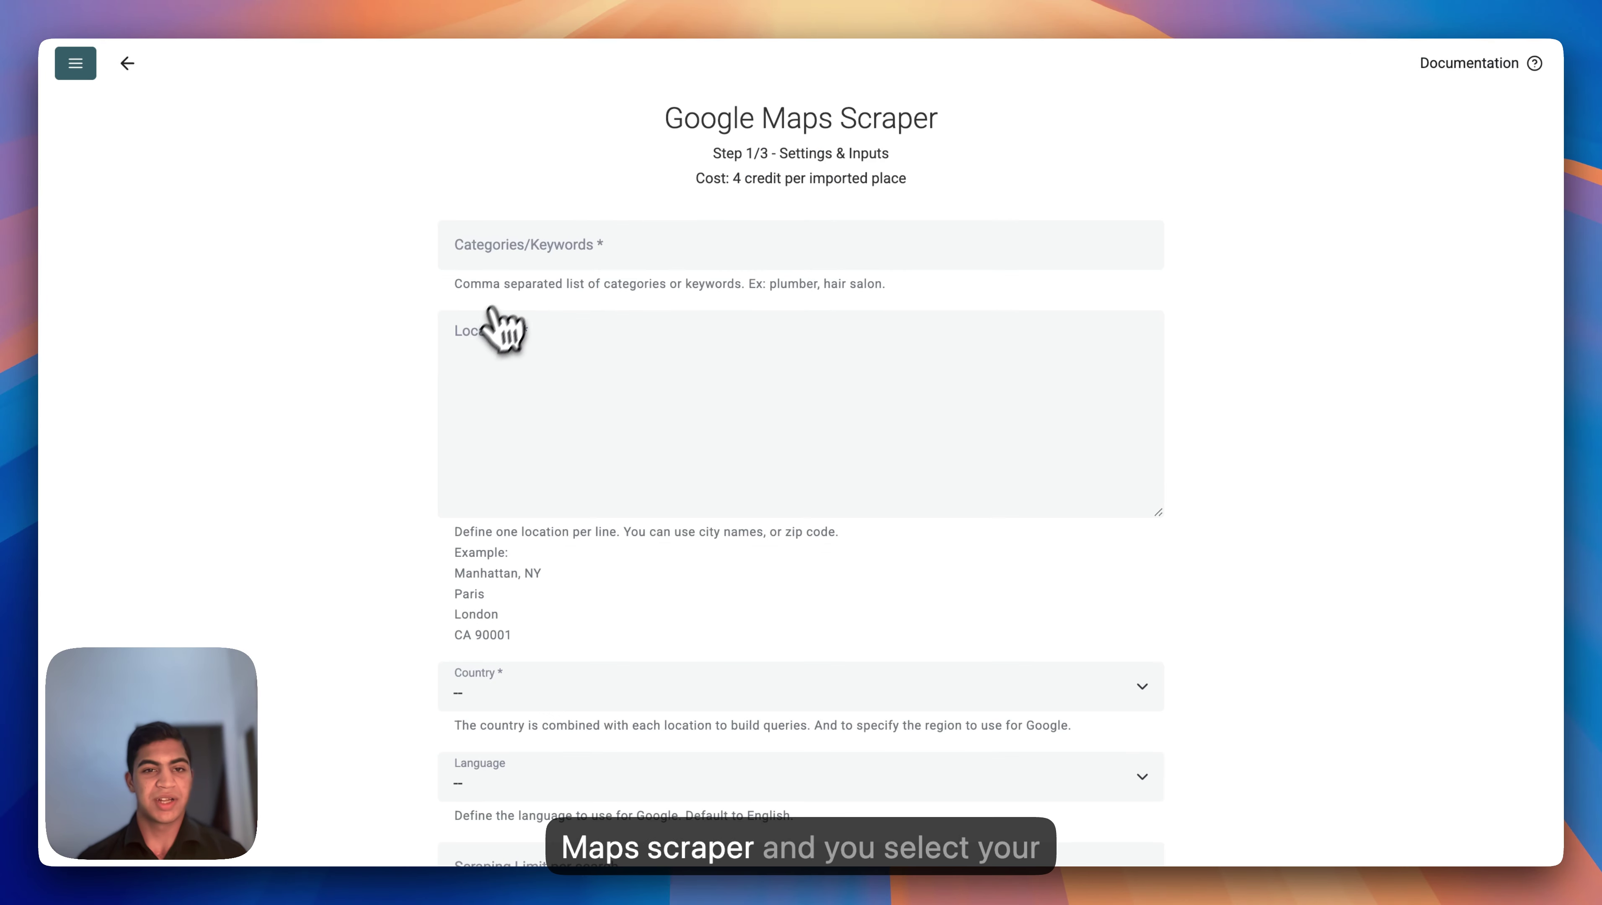
pyautogui.click(534, 252)
pyautogui.write('pl')
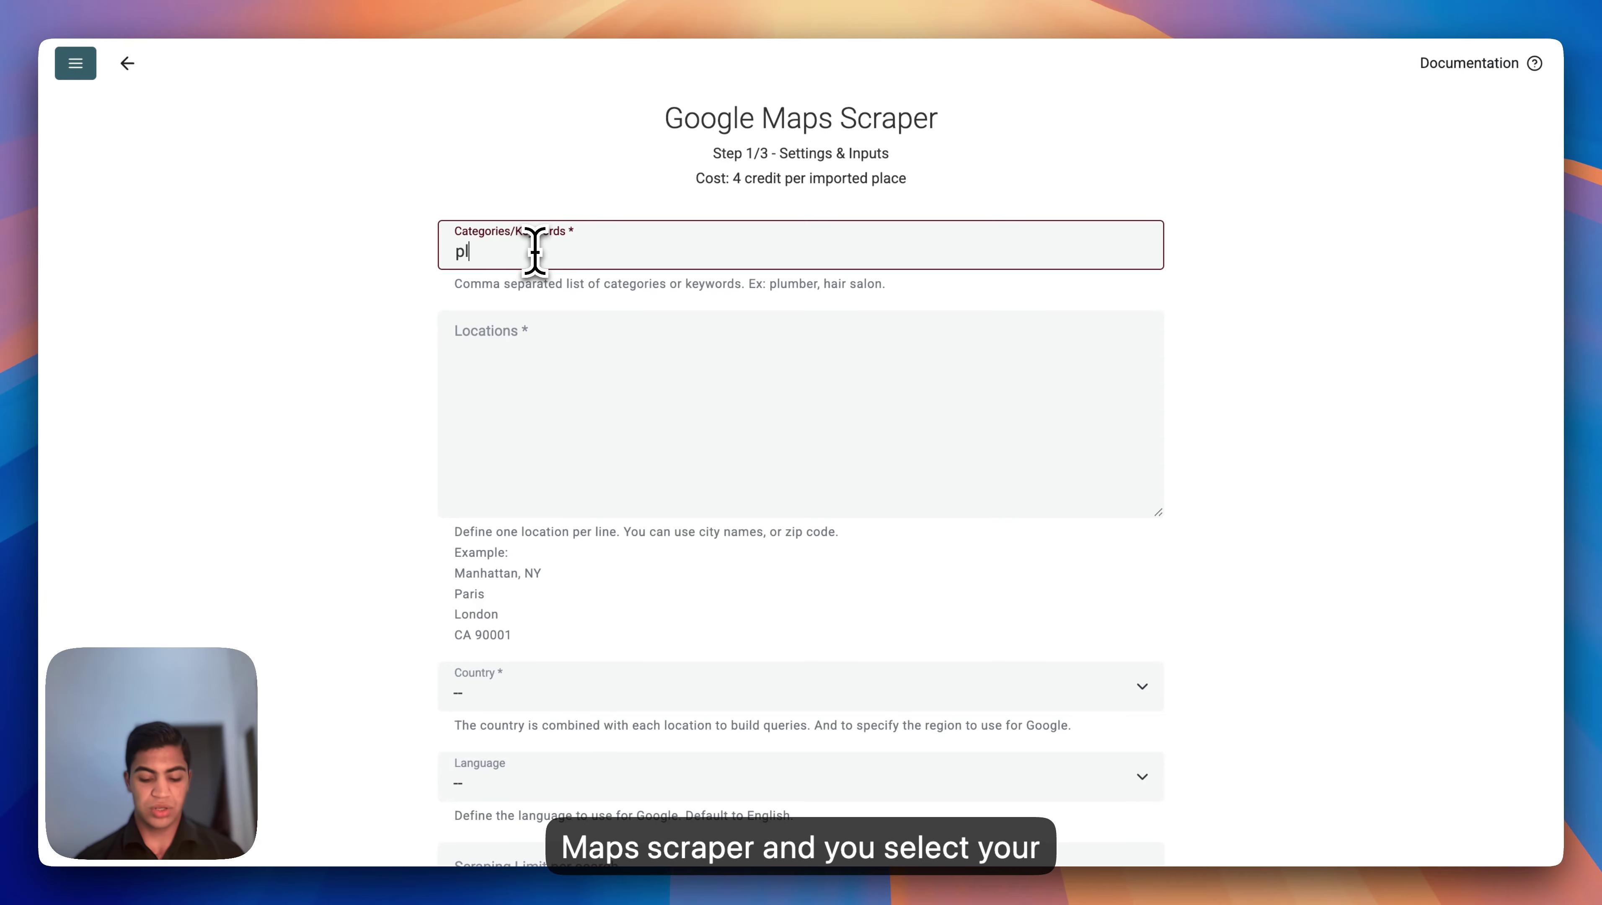
pyautogui.write('umber')
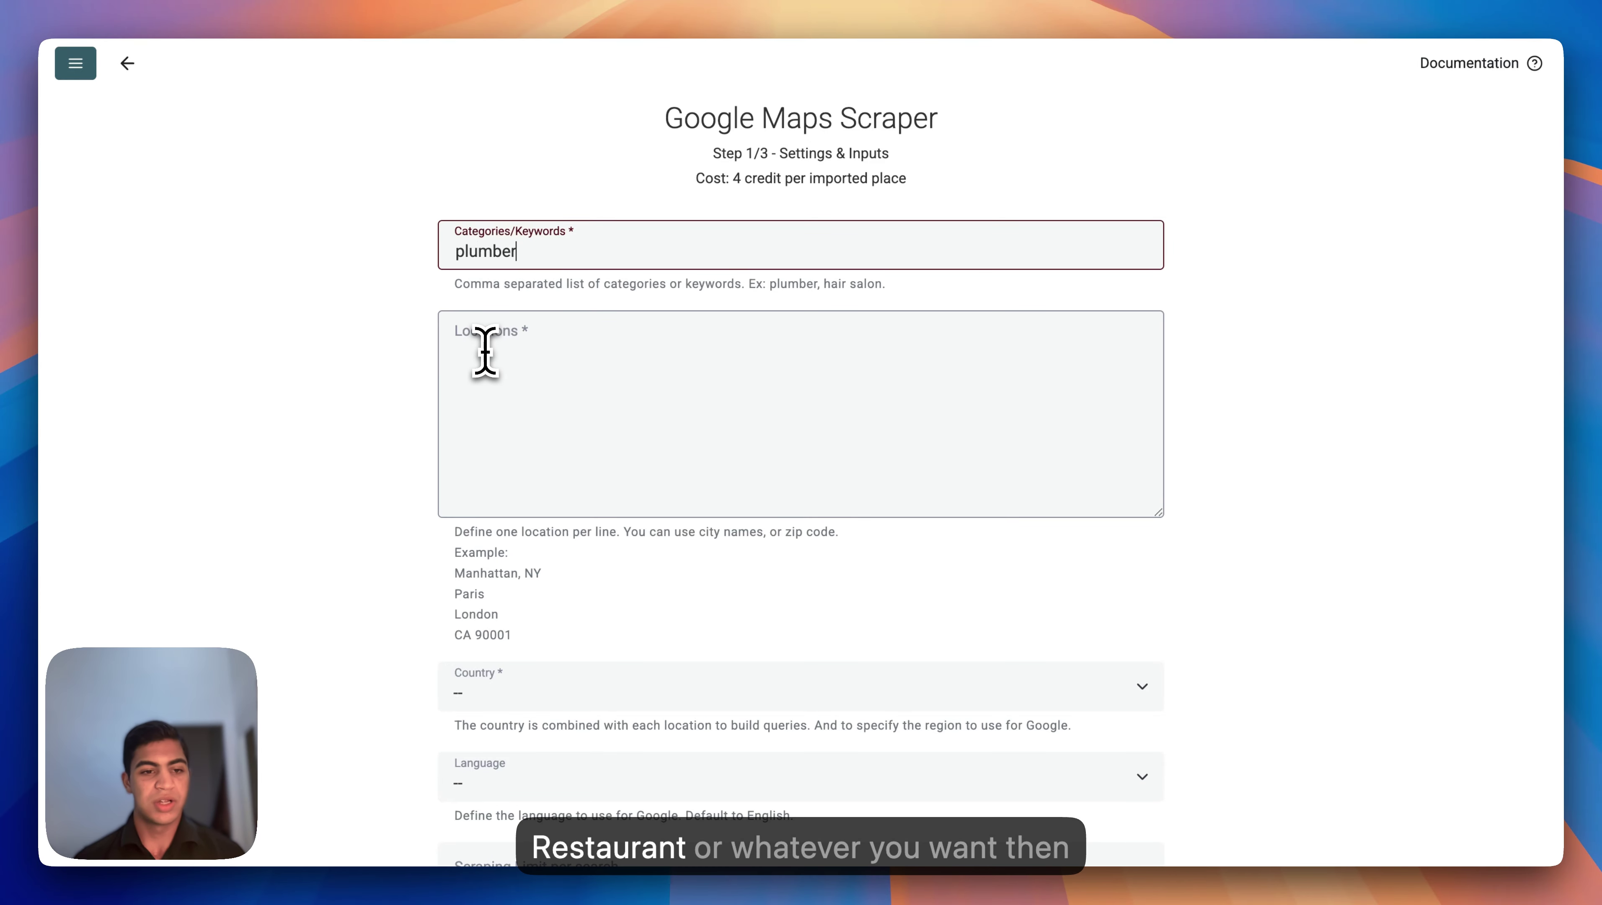
# - Try to paste the zip codes into the scraper's Locations
pyautogui.click(519, 336)
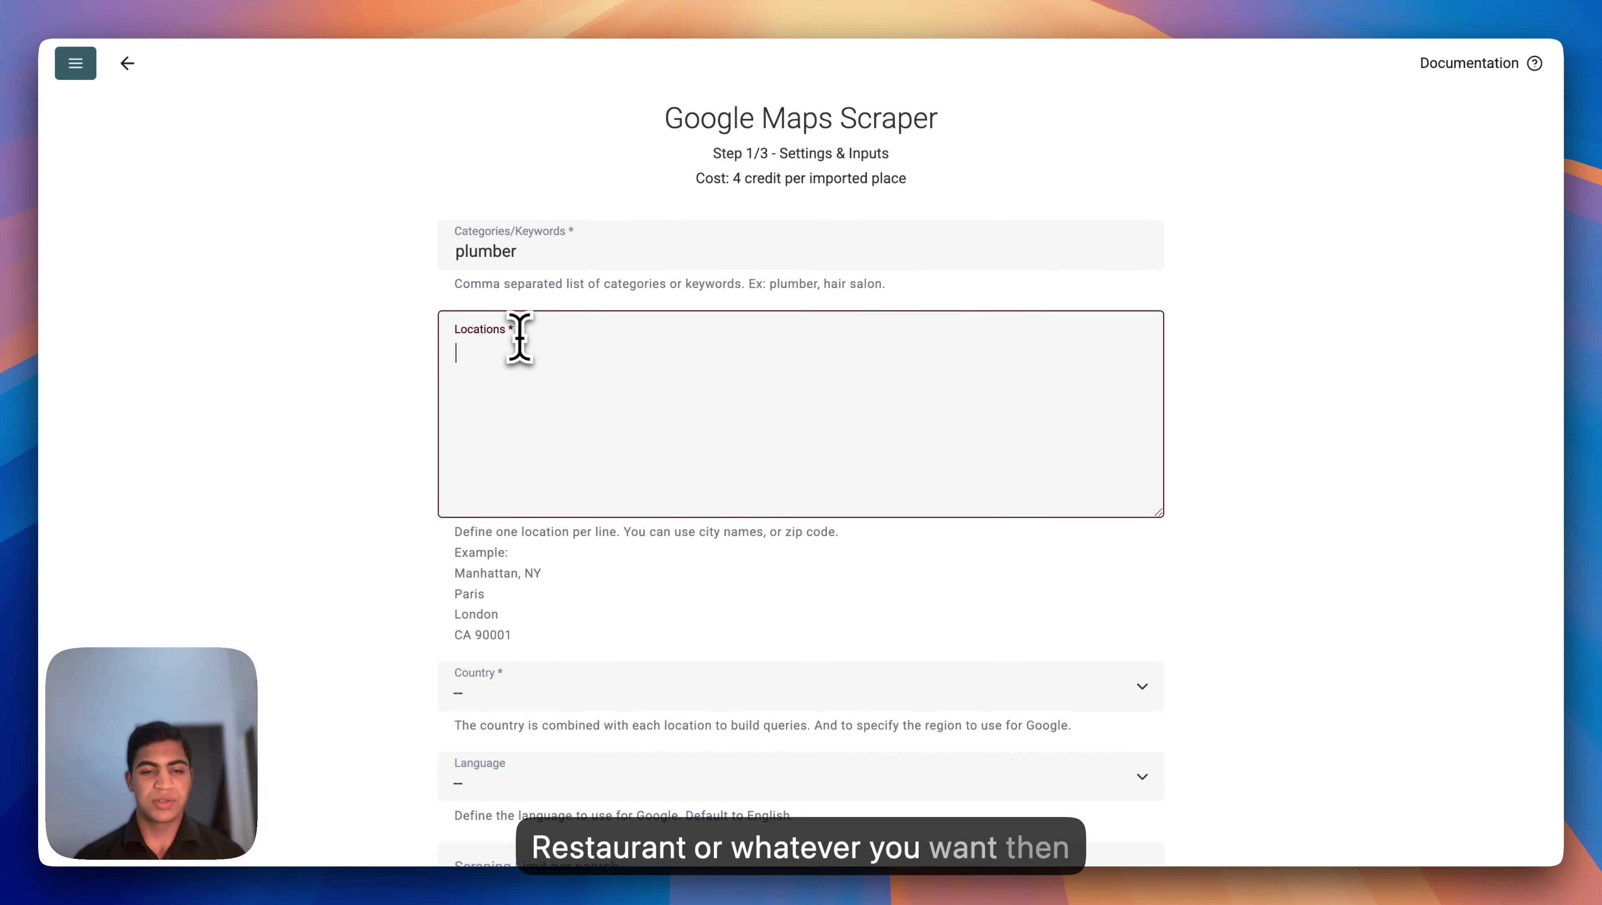
pyautogui.rightClick(522, 344)
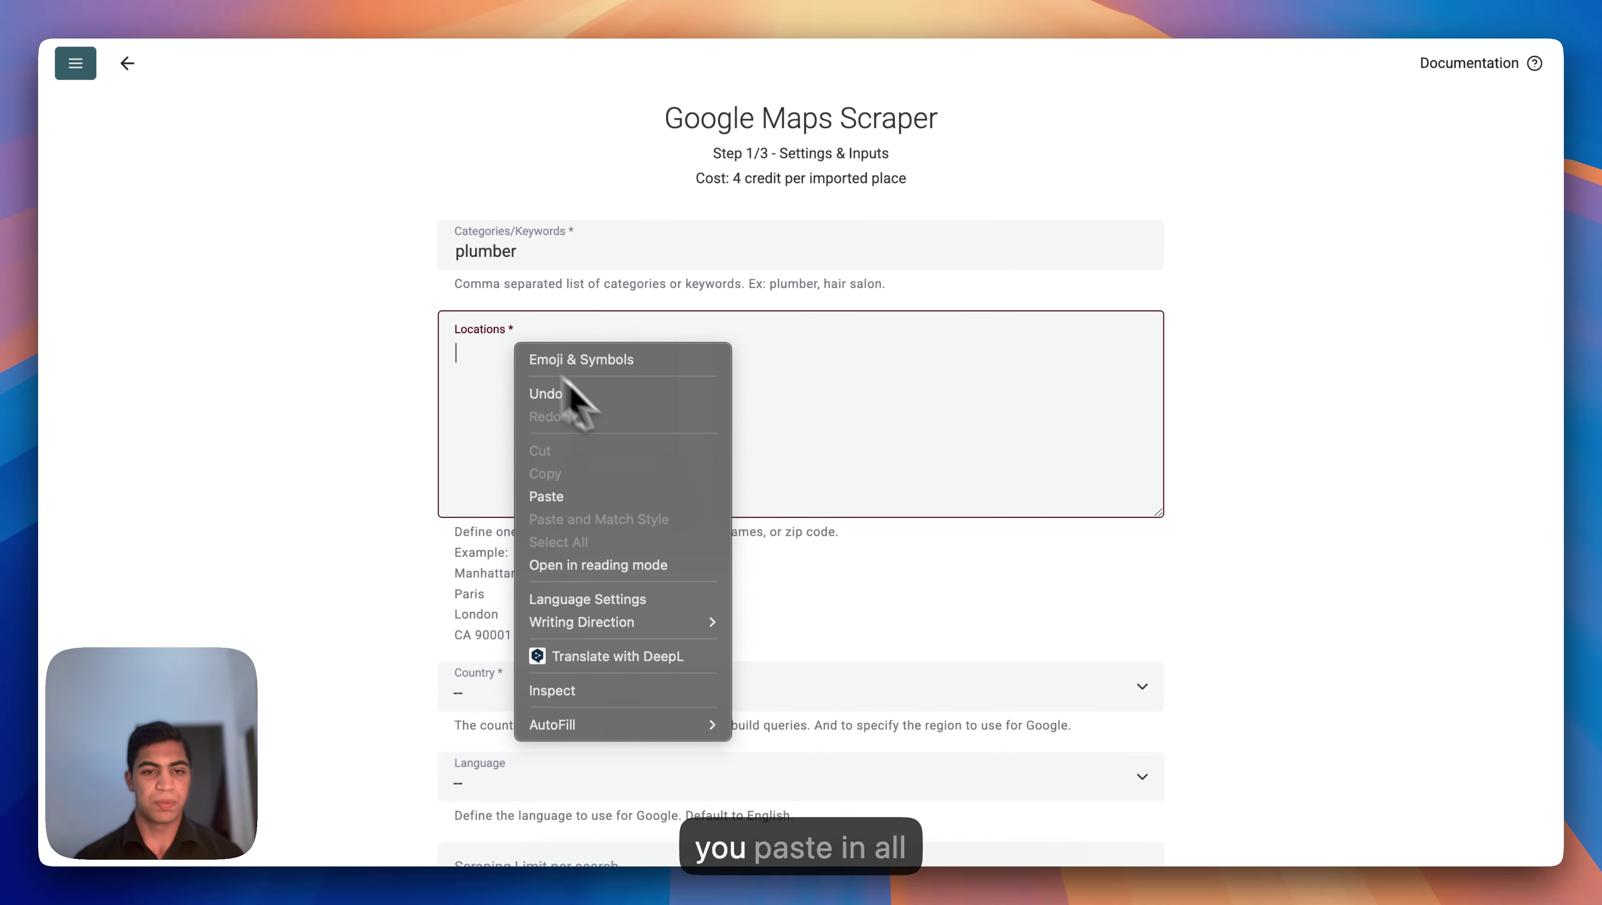
pyautogui.click(607, 498)
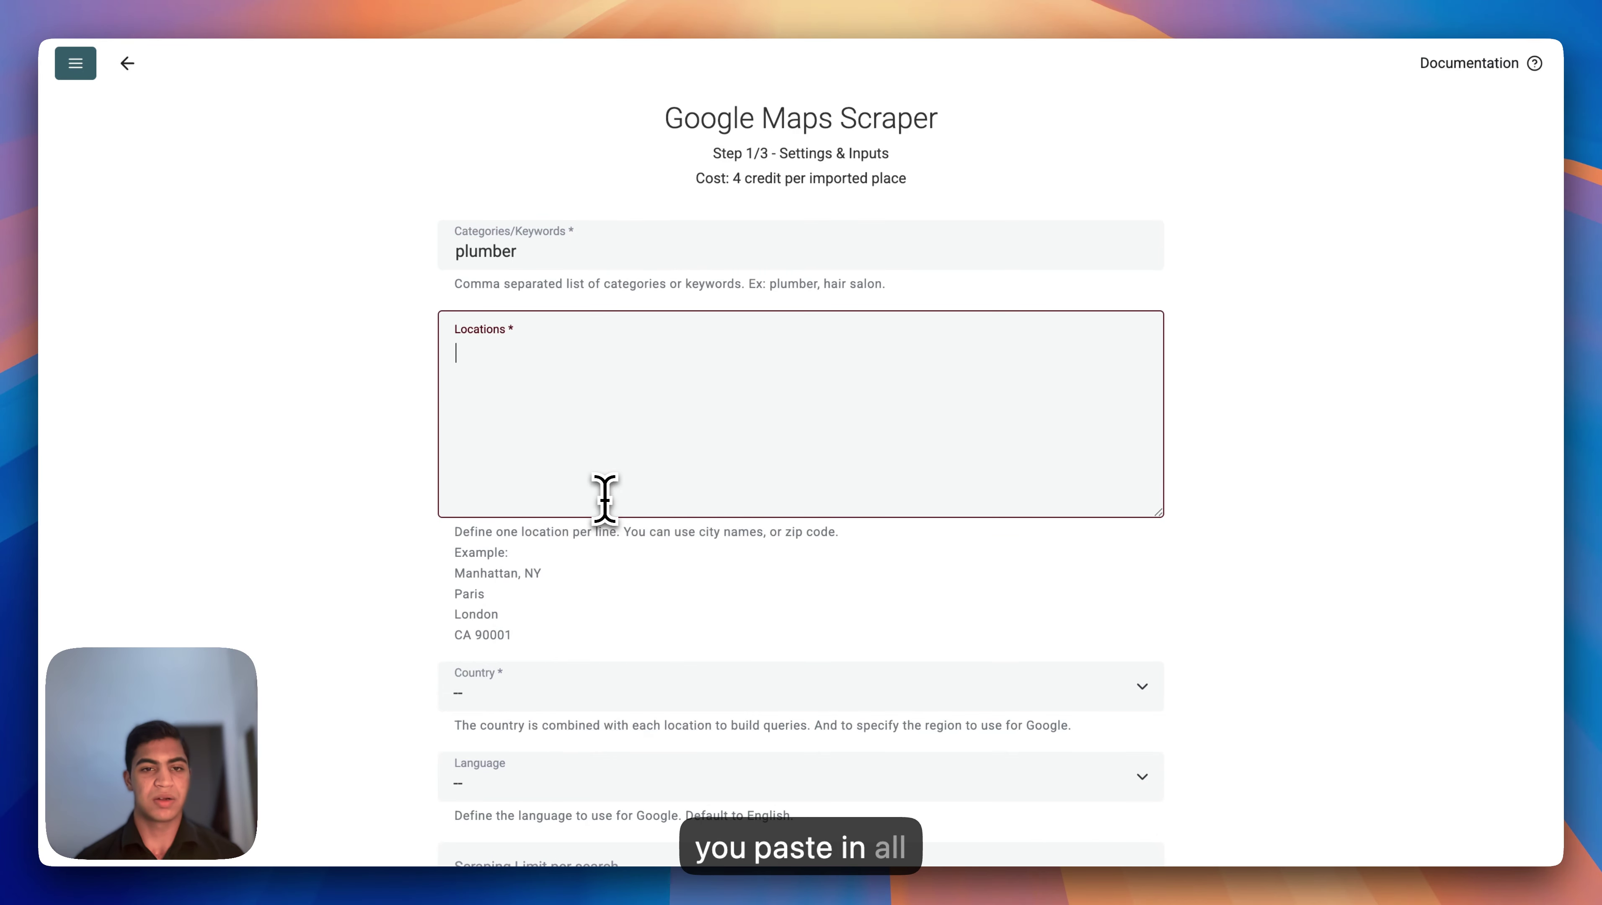
pyautogui.rightClick(500, 358)
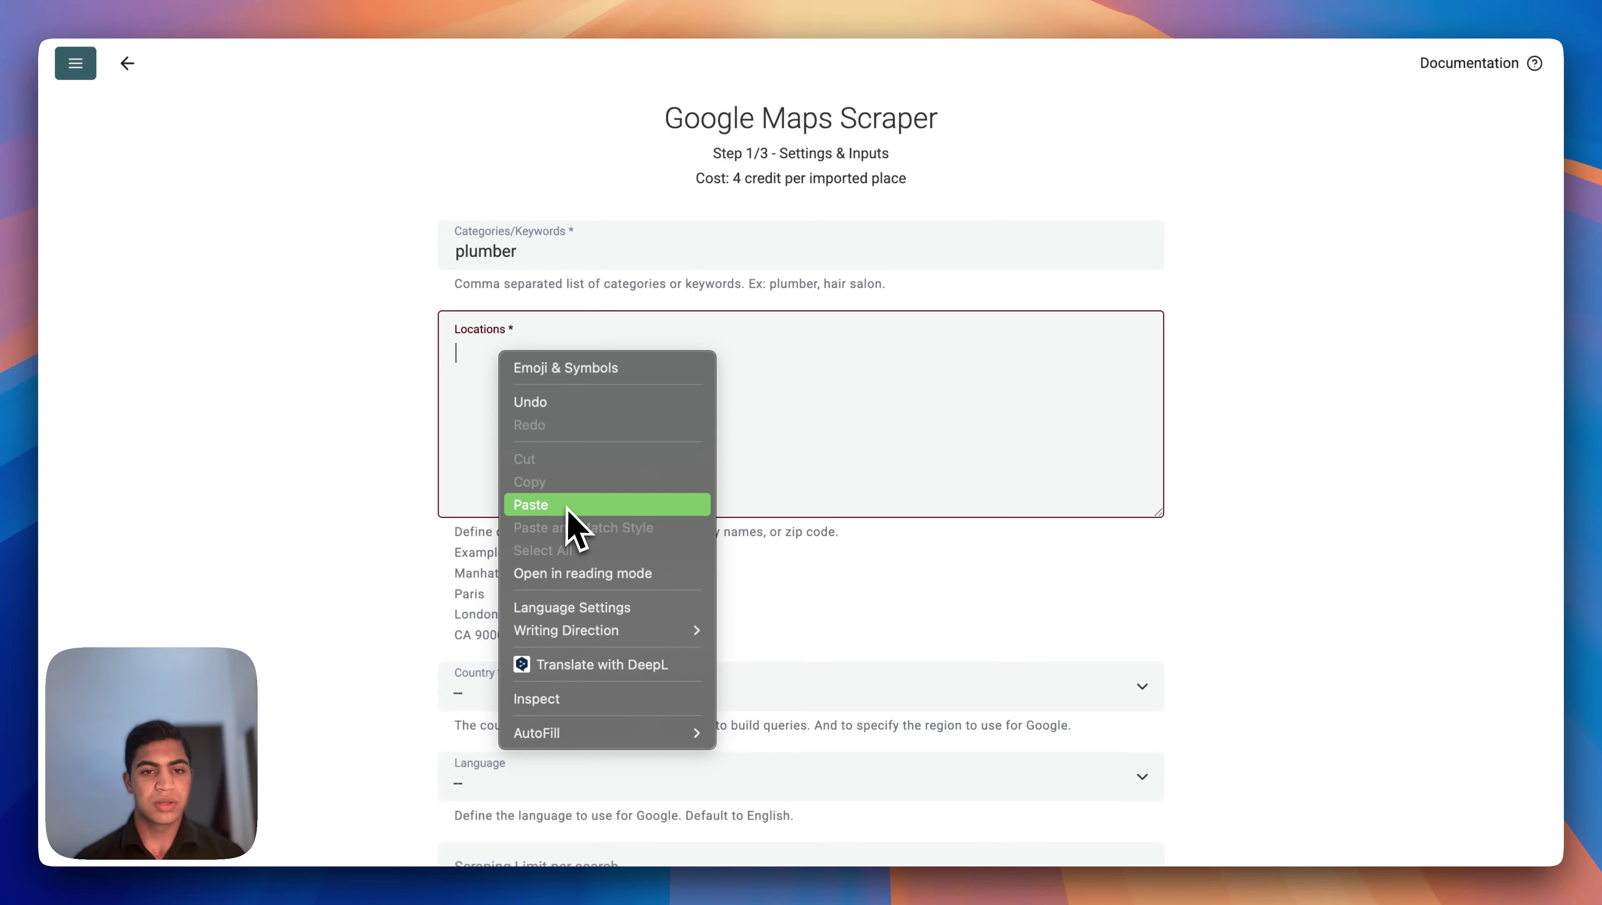
pyautogui.click(666, 507)
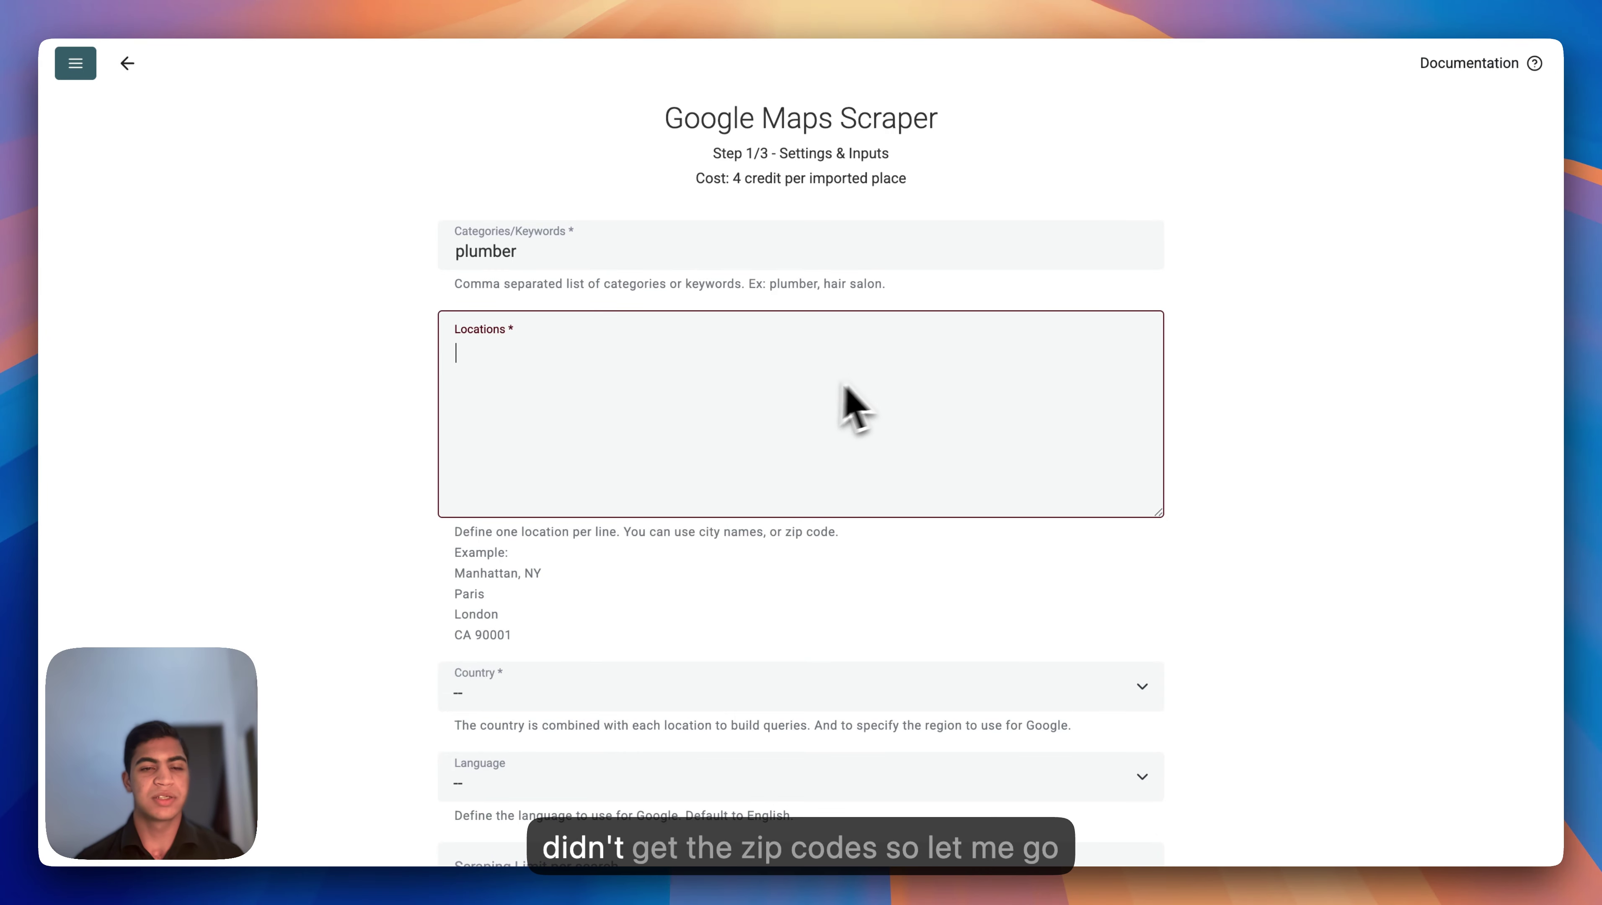
# - Switch back to Claude and copy the zip code list from 10001 through 10285
pyautogui.press('super+Tab')
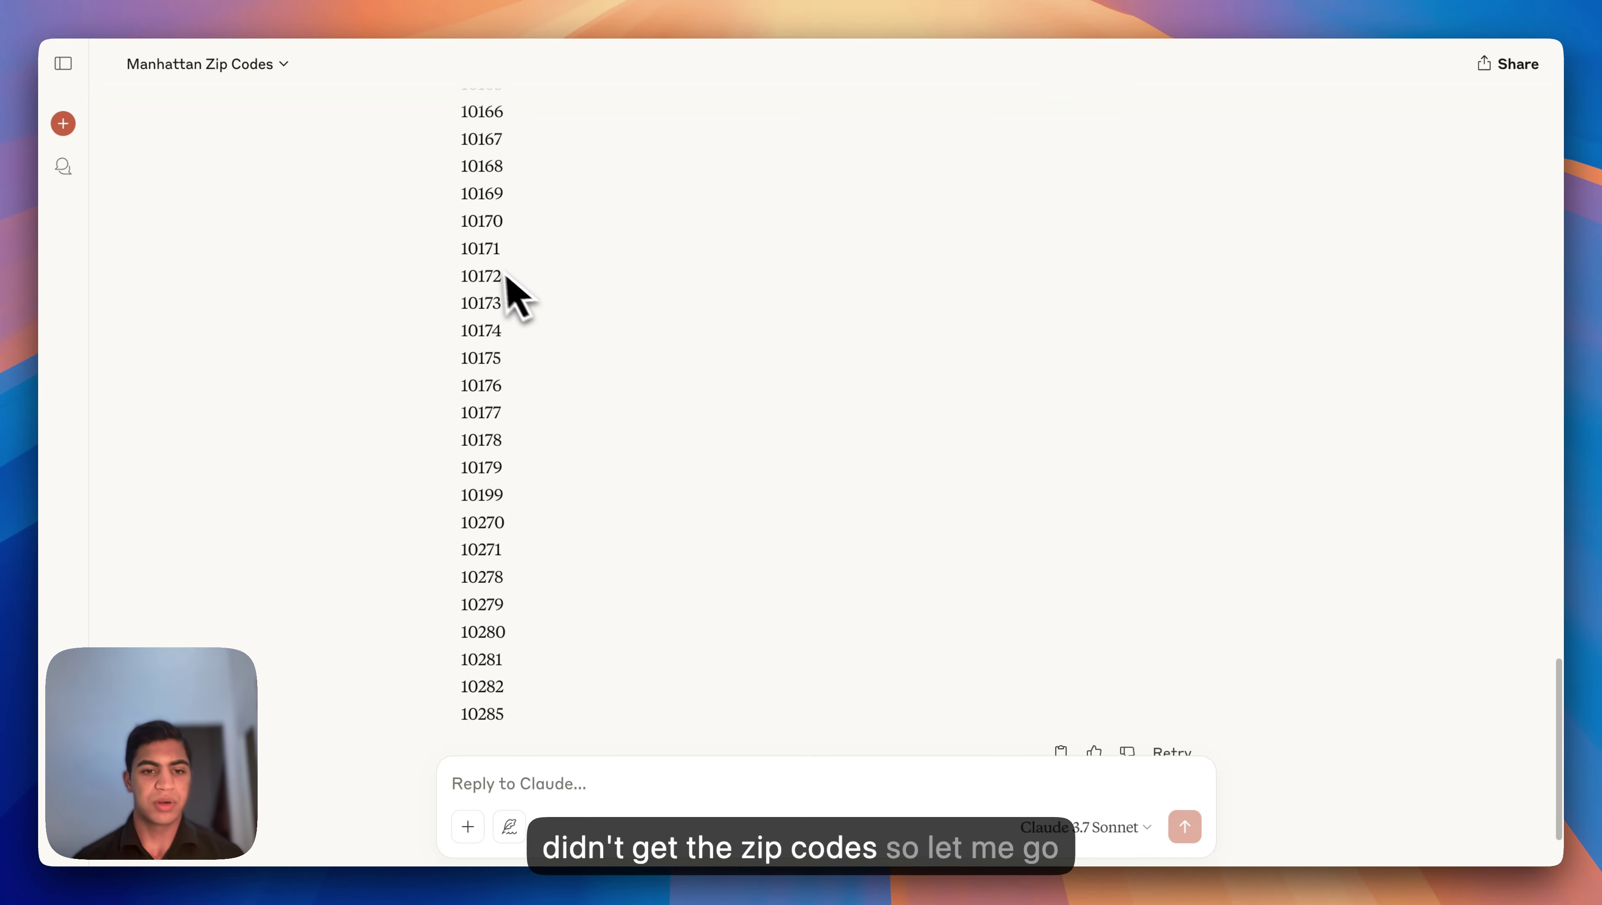
pyautogui.scroll(20, 507, 279)
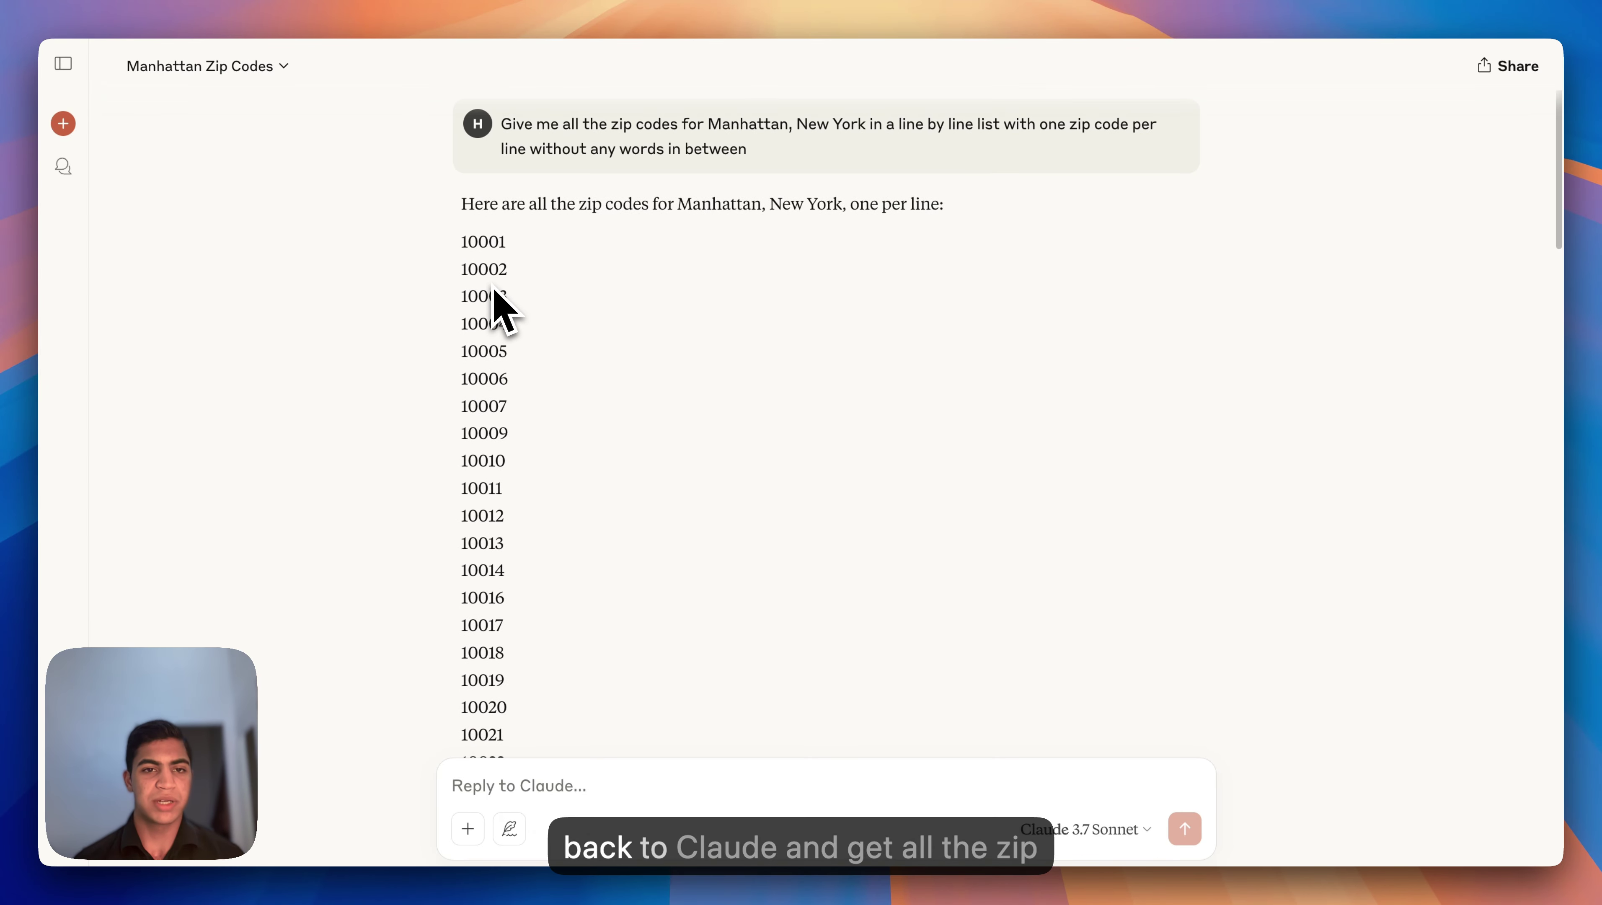
pyautogui.moveTo(460, 235); pyautogui.dragTo(529, 880)
pyautogui.rightClick(502, 556)
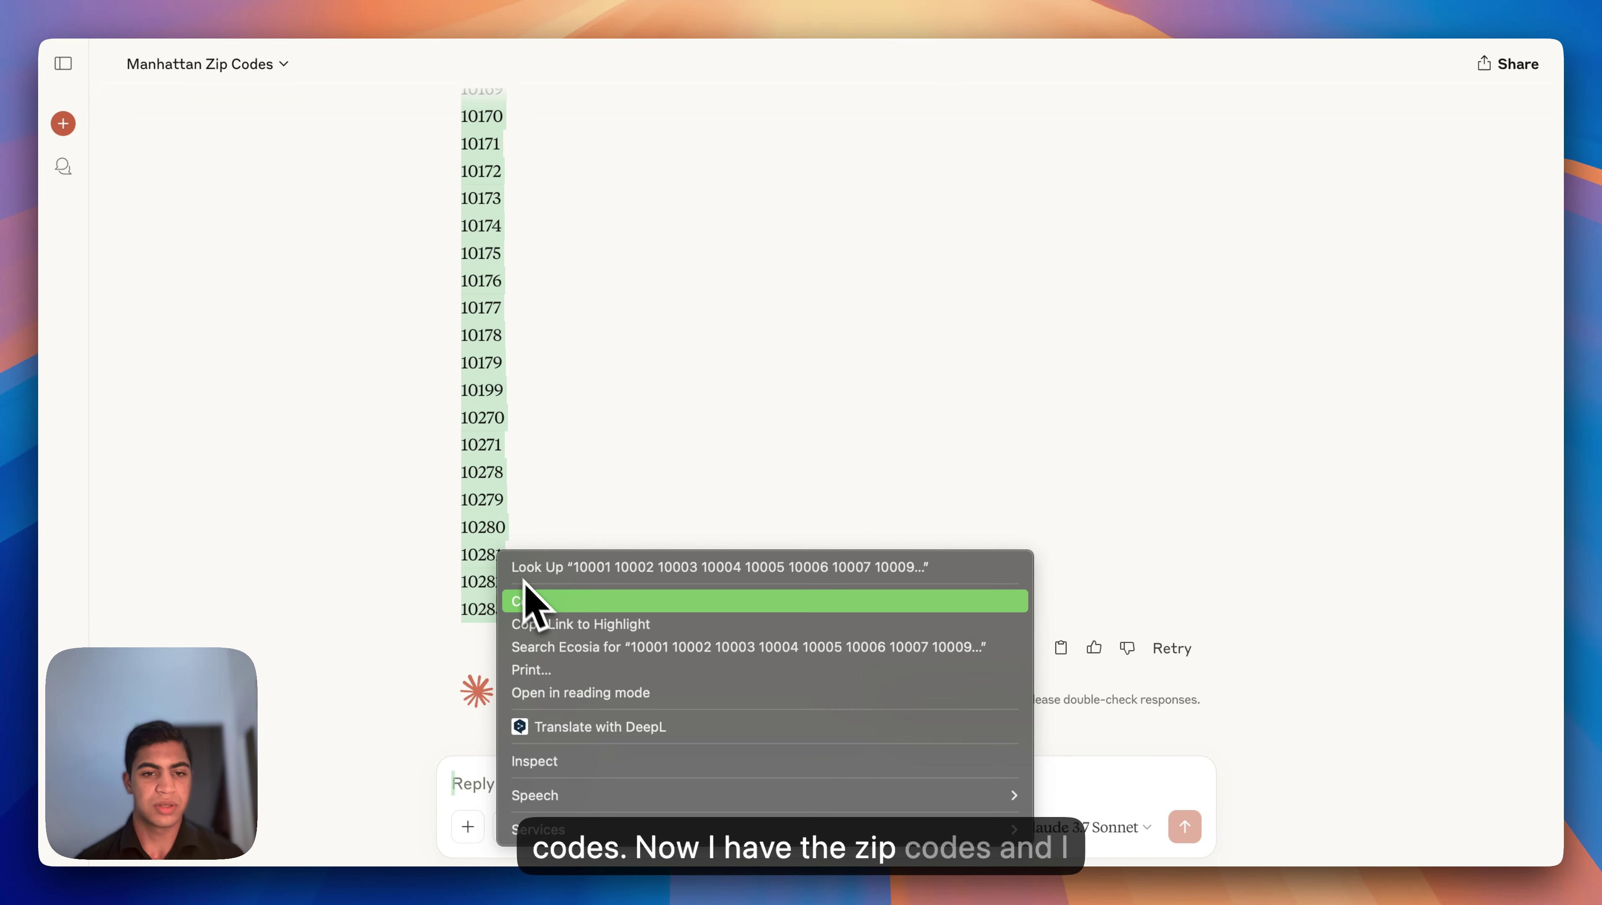
pyautogui.click(529, 600)
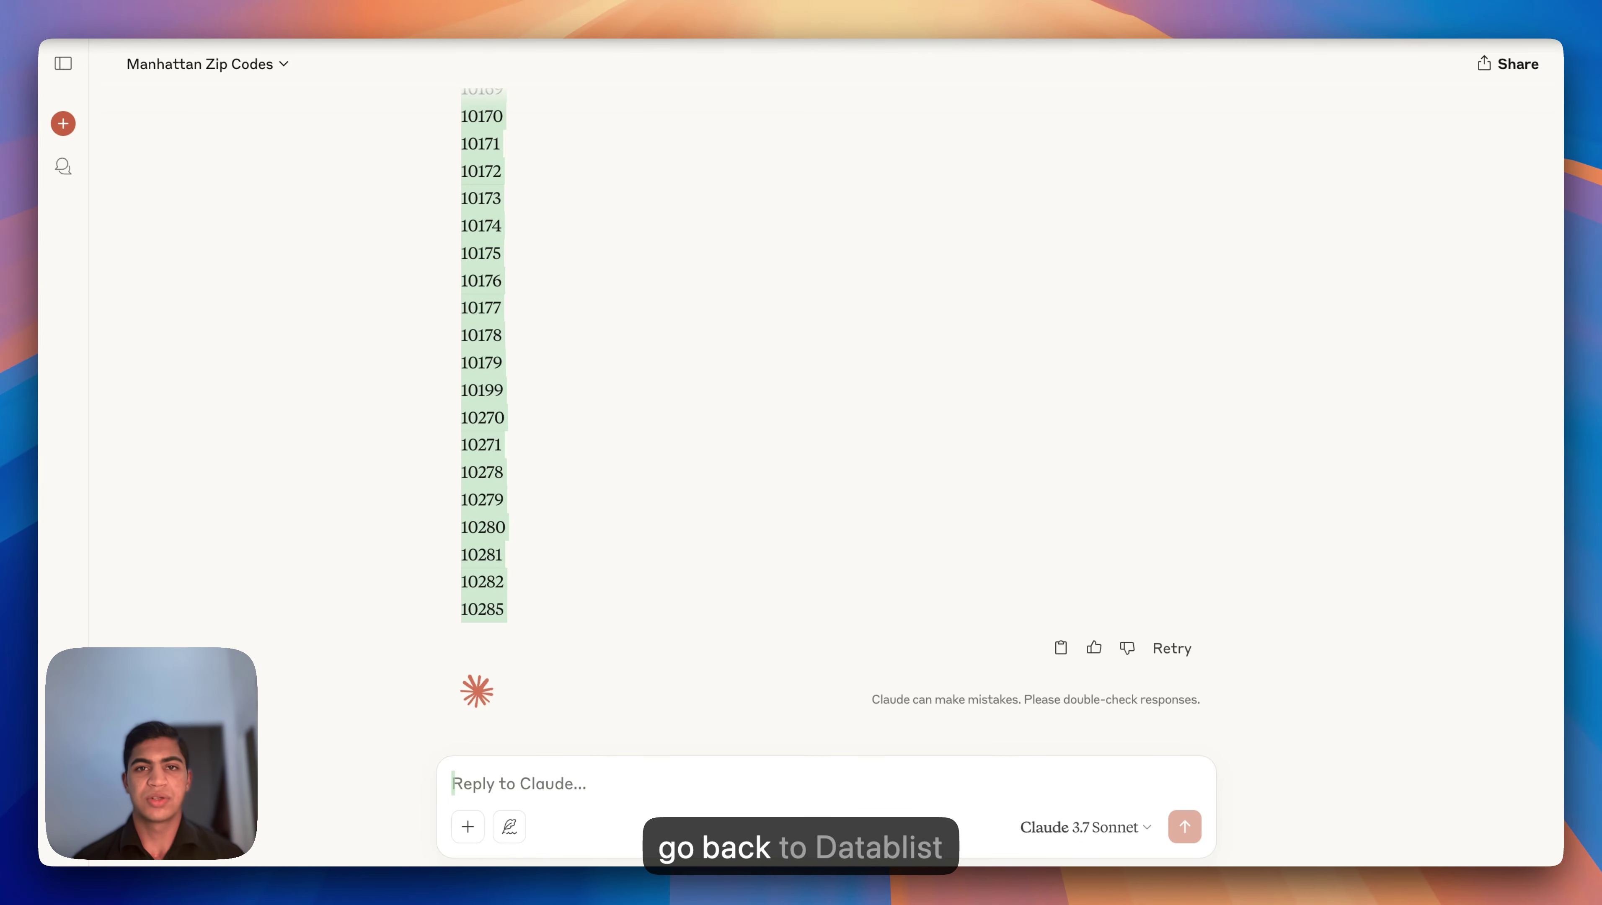
# - Return to the Google Maps Scraper in Datablist, paste the zip codes as locations, and delete the stray text after 10285
pyautogui.click(966, 57)
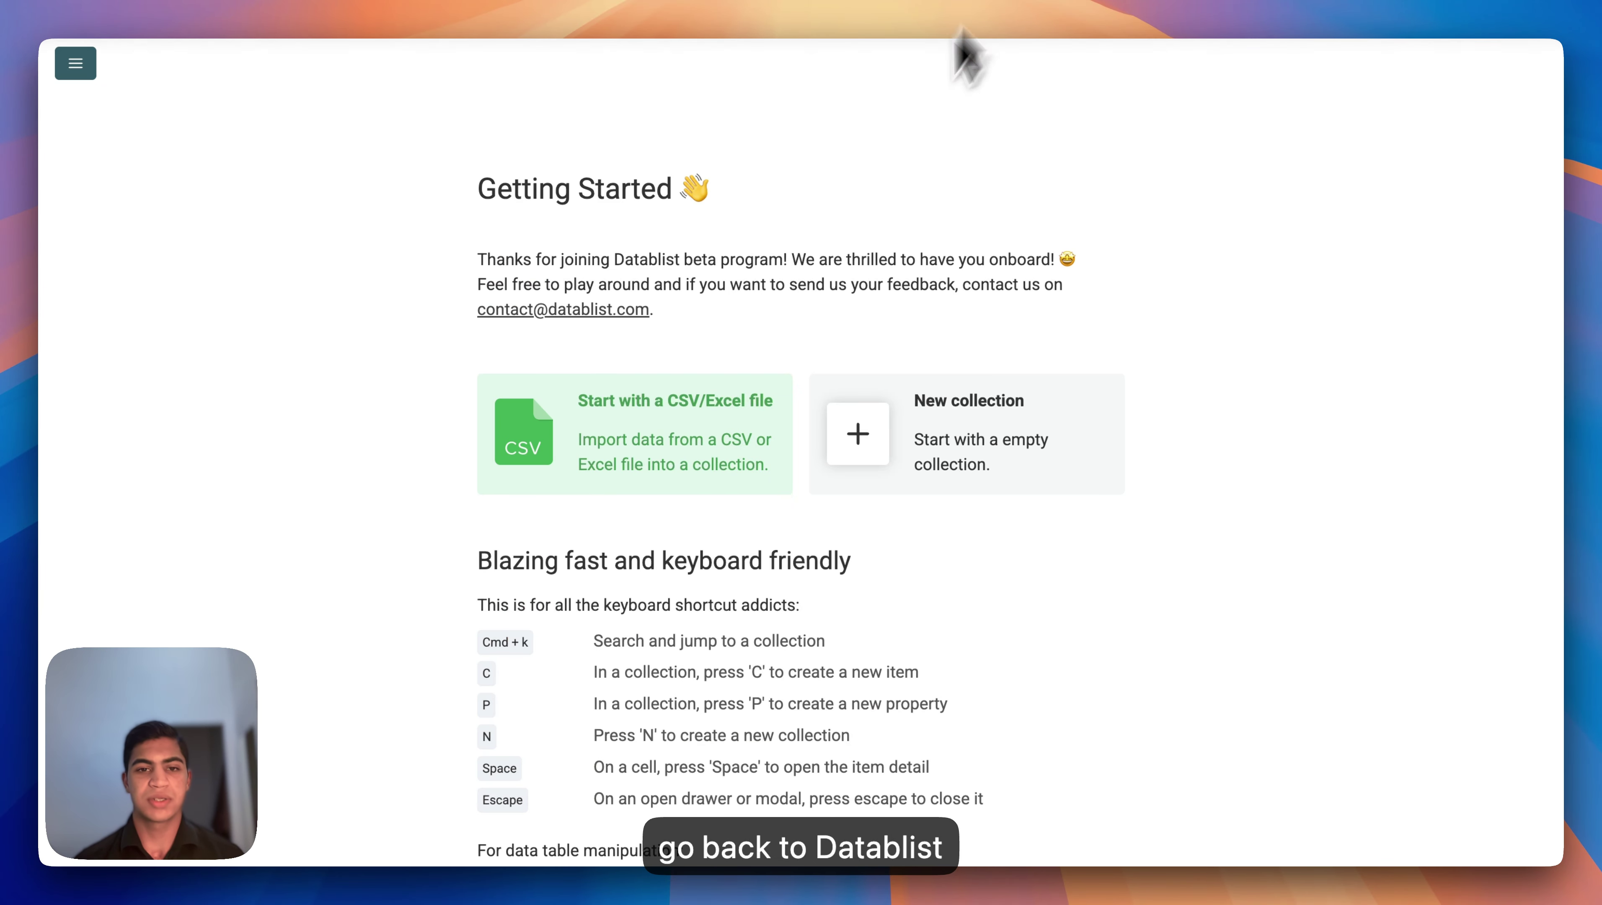
pyautogui.click(769, 7)
pyautogui.rightClick(518, 347)
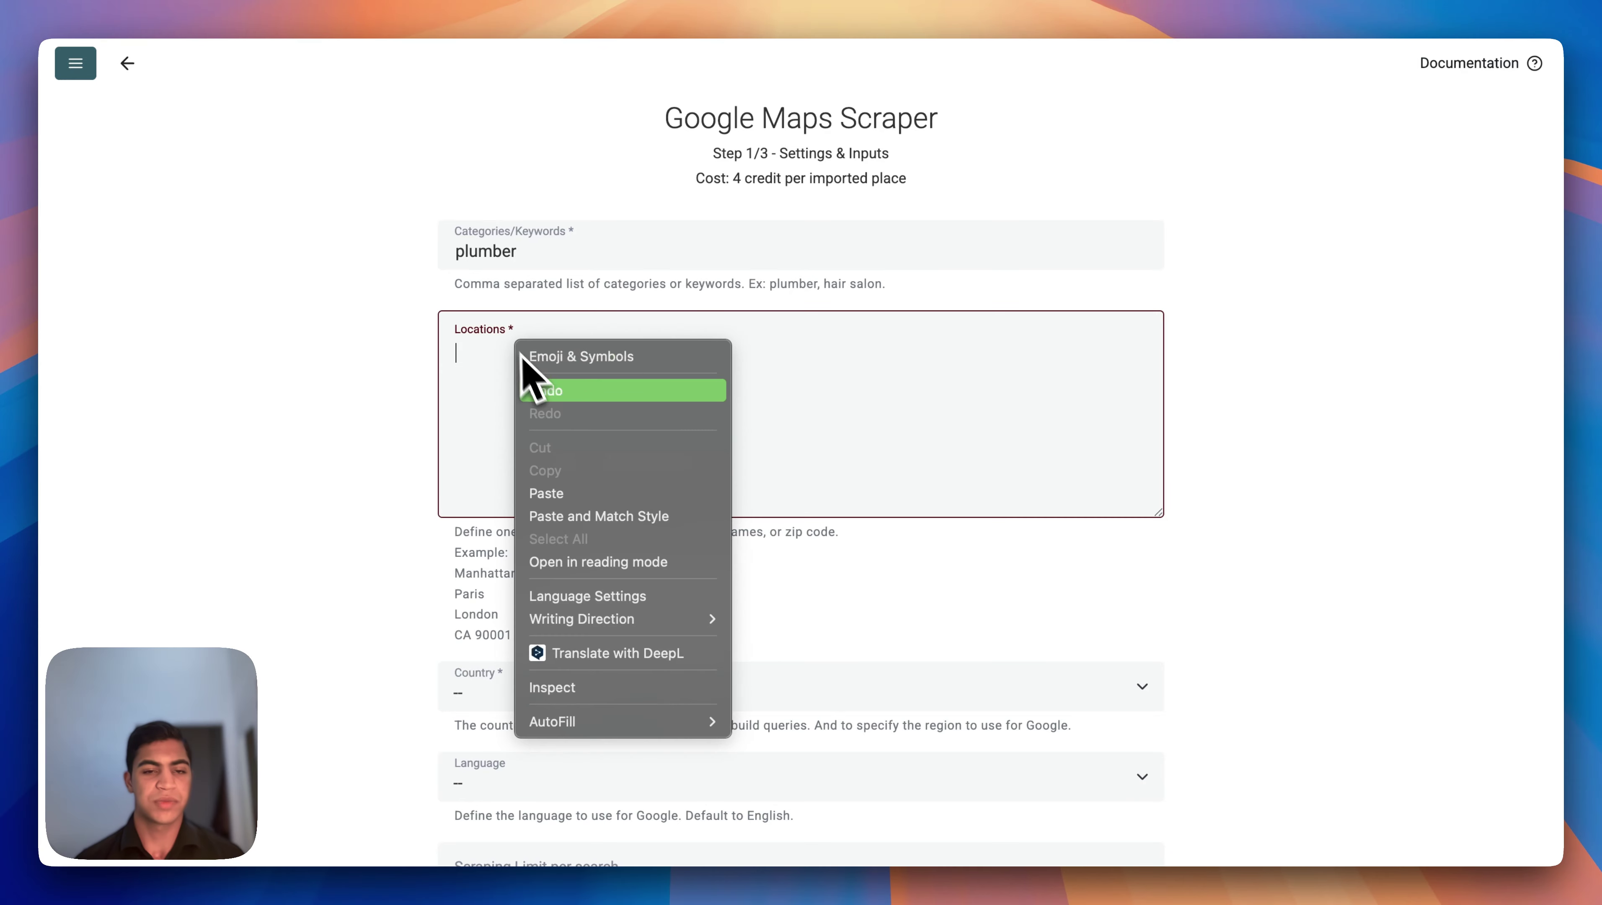
pyautogui.click(557, 493)
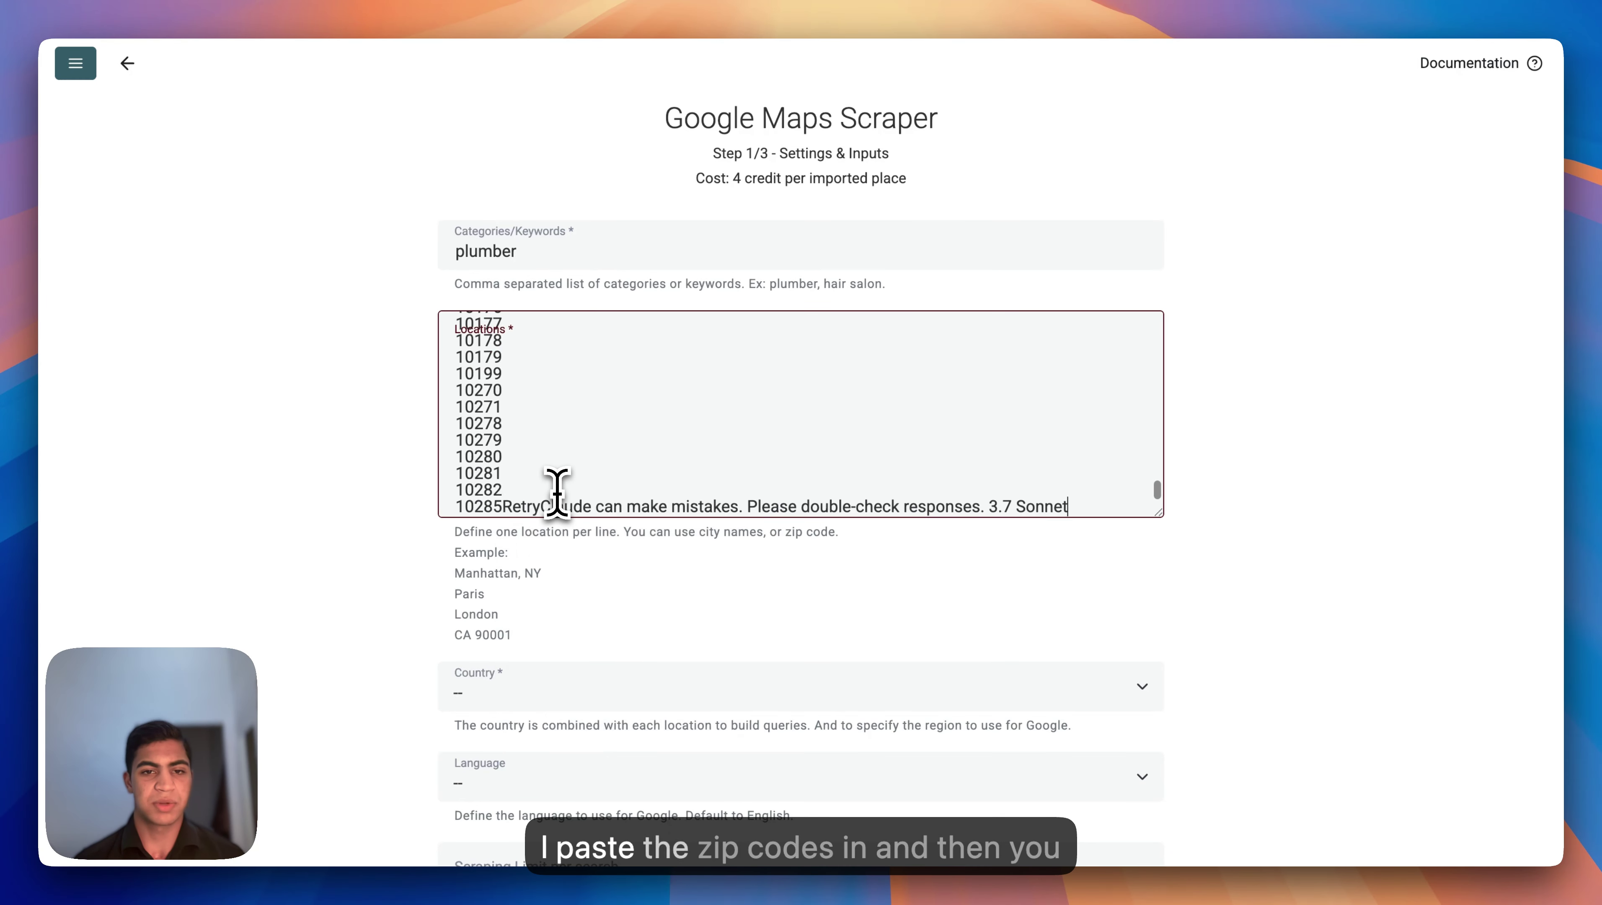
pyautogui.scroll(-1, 561, 497)
pyautogui.moveTo(510, 507); pyautogui.dragTo(1001, 545)
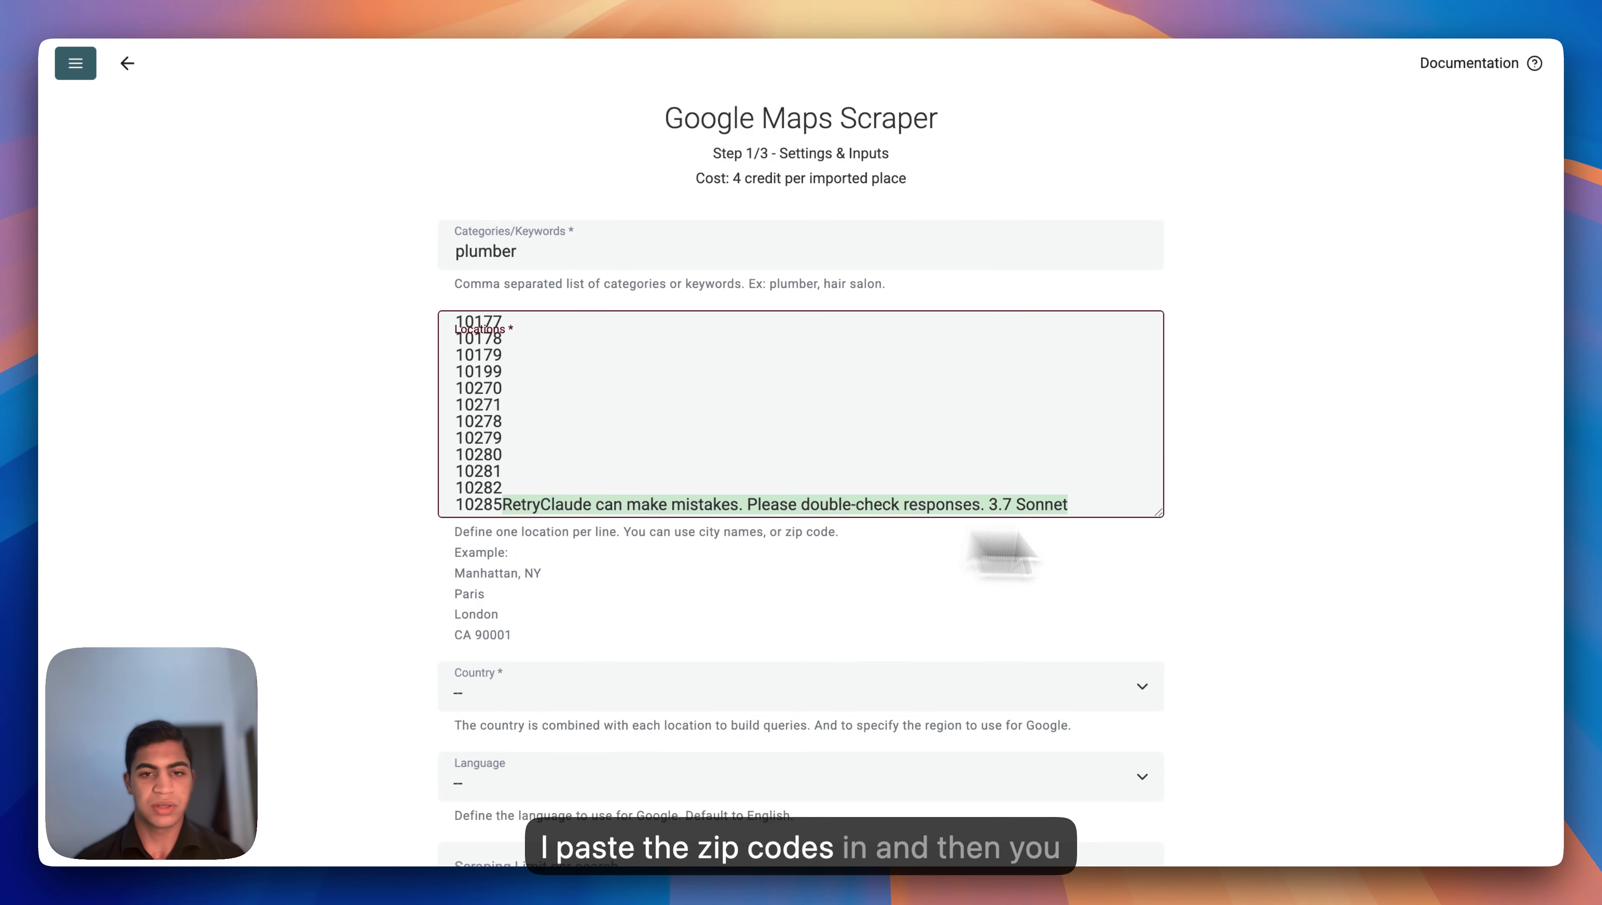
pyautogui.press('BackSpace')
# - Set the scraper's country to United States and its language to English
pyautogui.scroll(-5, 1077, 579)
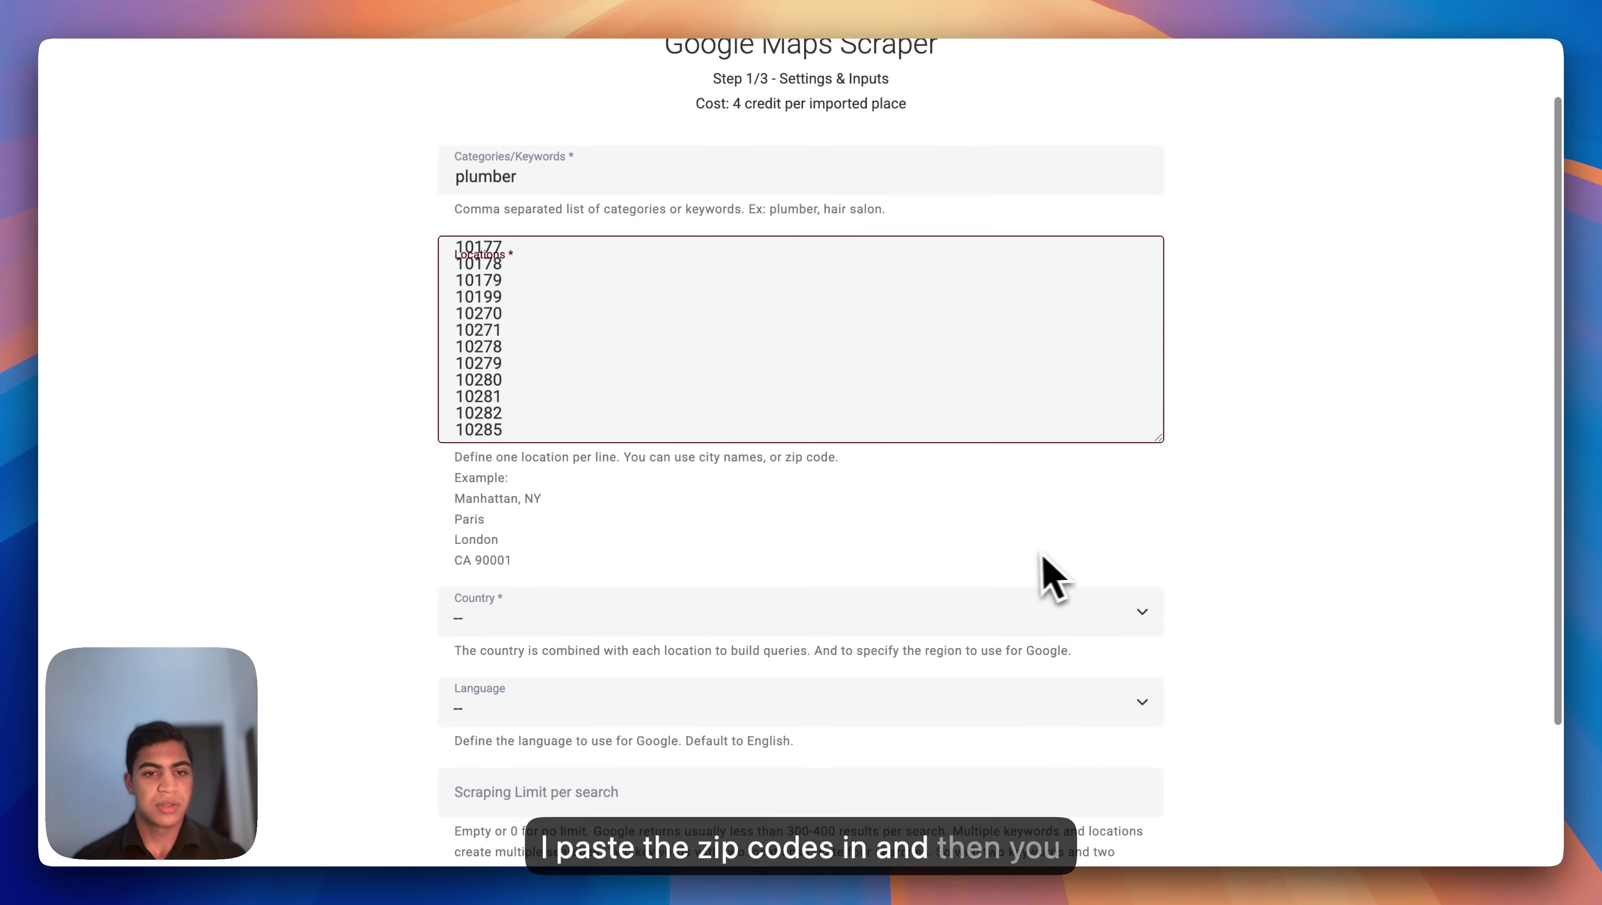
pyautogui.click(550, 438)
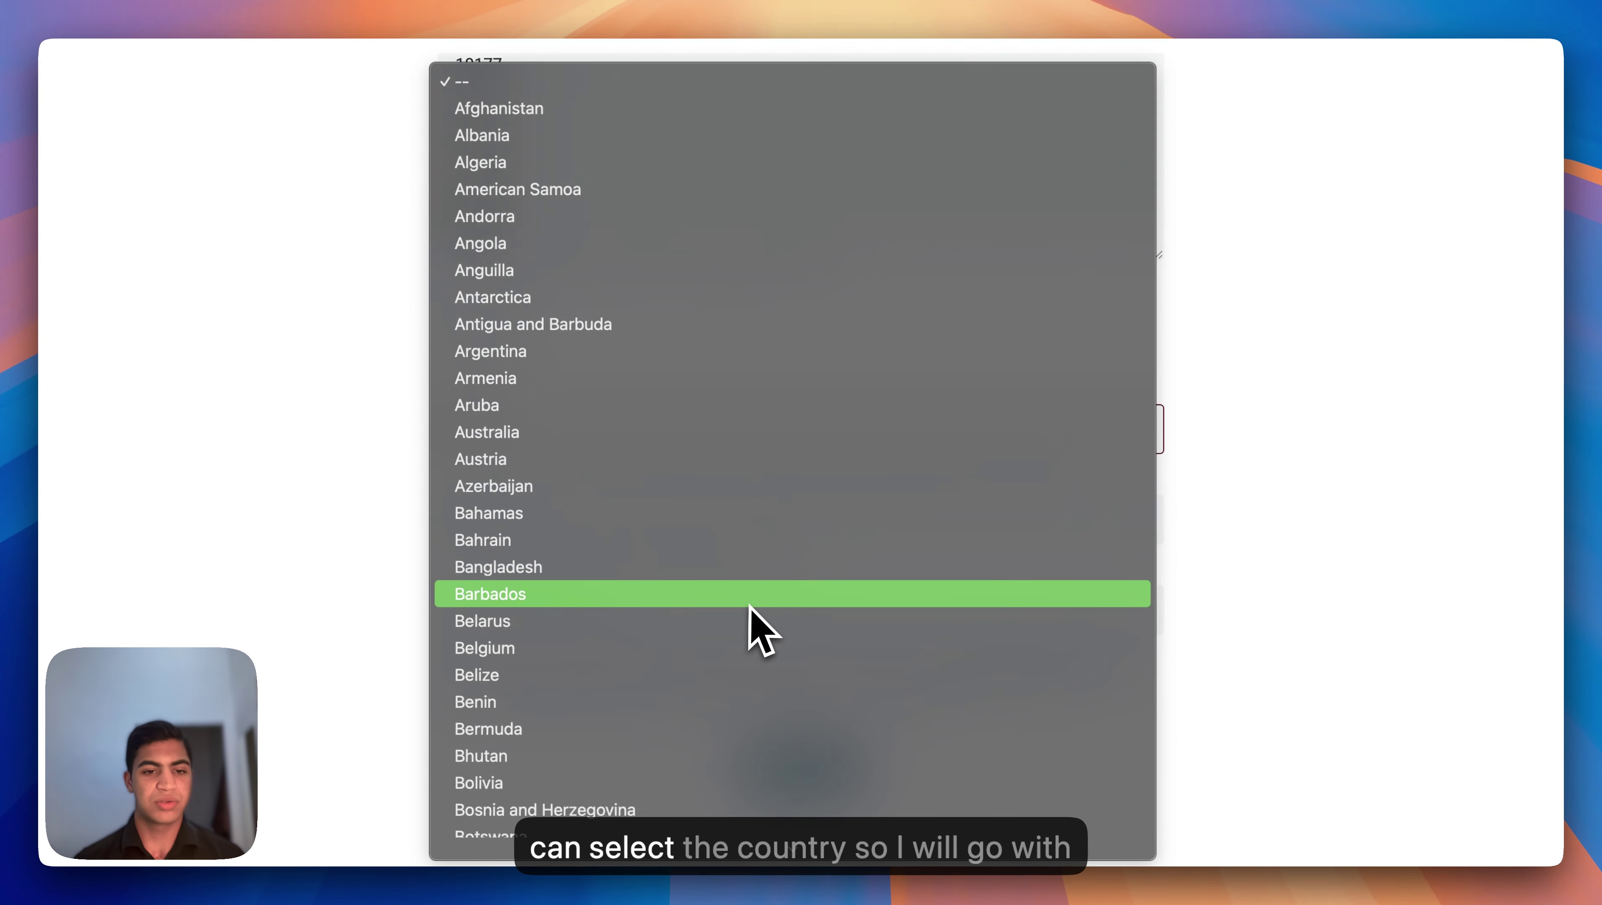
pyautogui.scroll(-8, 751, 627)
pyautogui.scroll(-20, 596, 618)
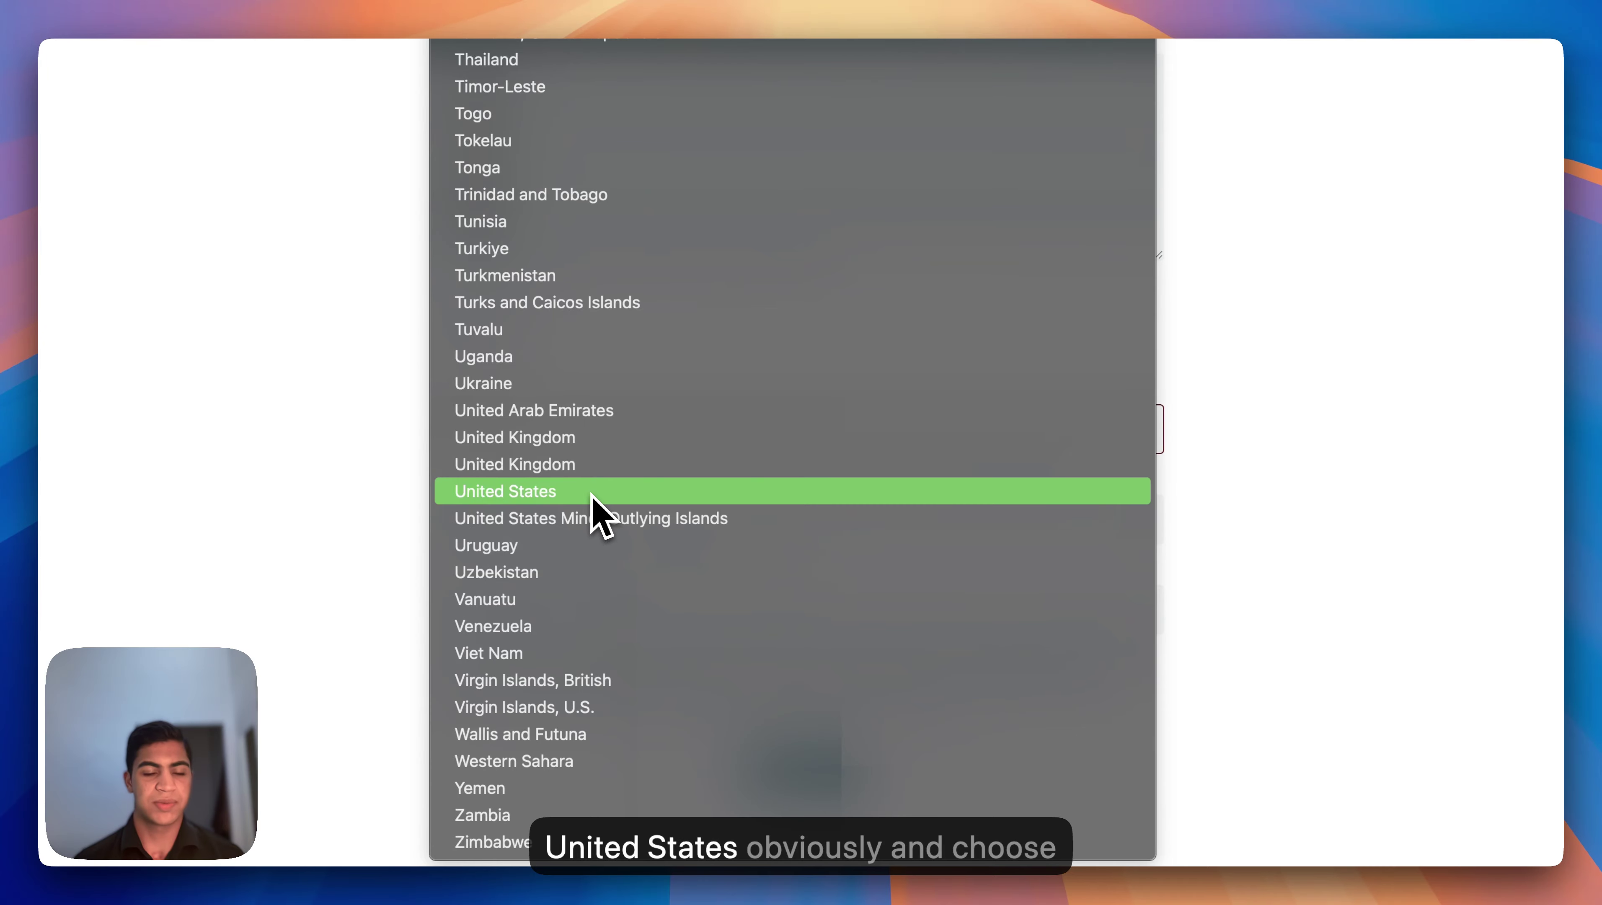
pyautogui.click(592, 494)
pyautogui.click(516, 520)
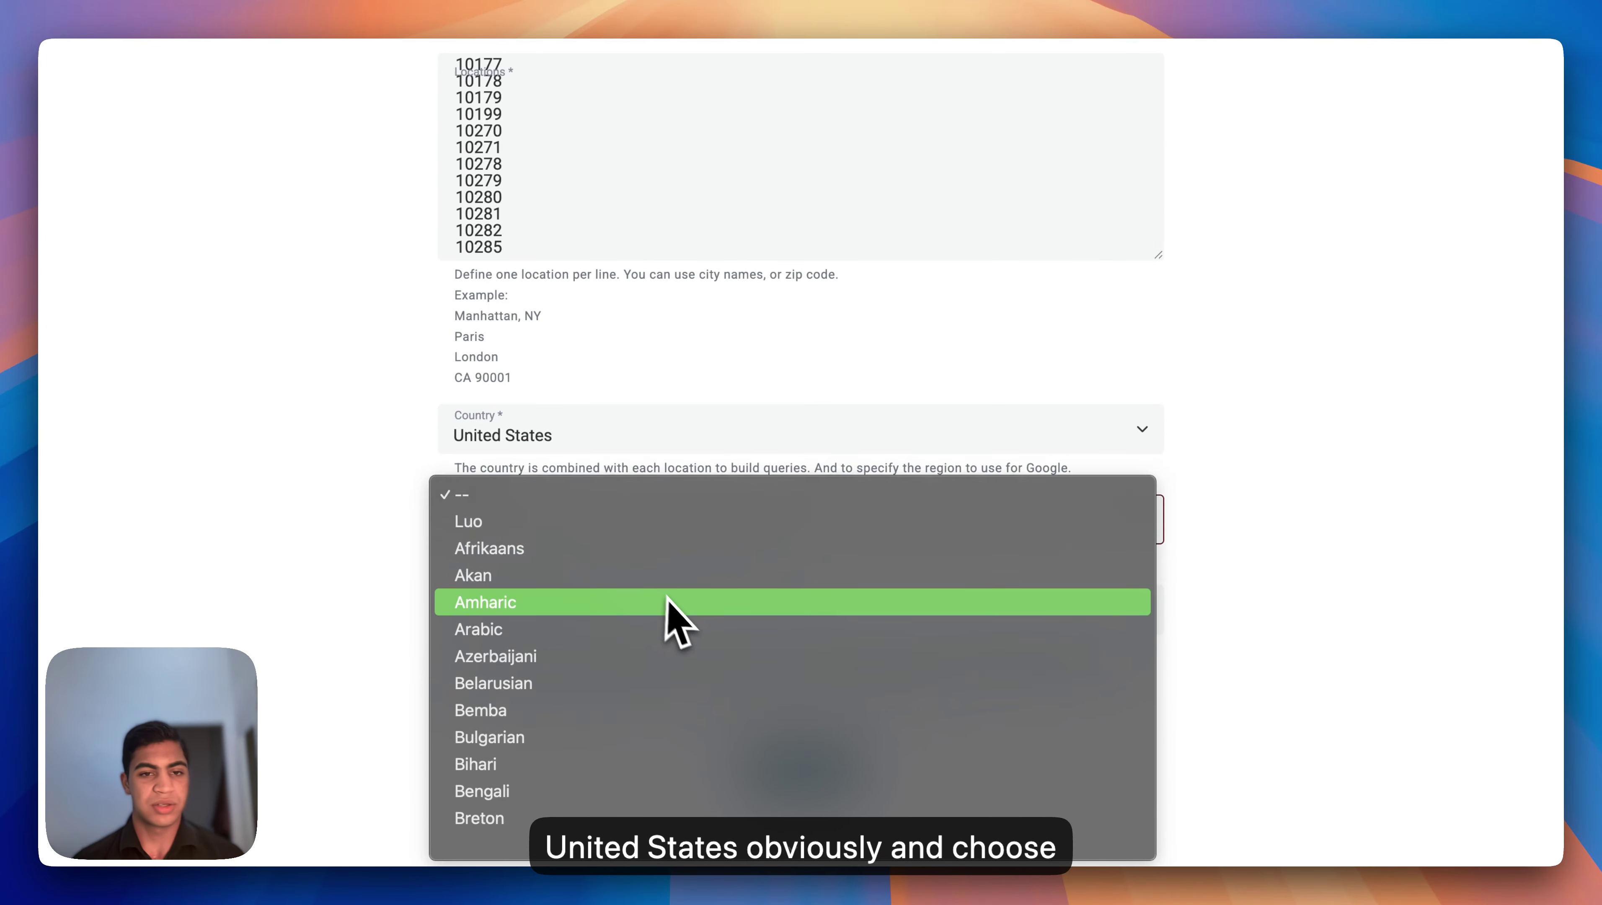
pyautogui.scroll(-6, 670, 618)
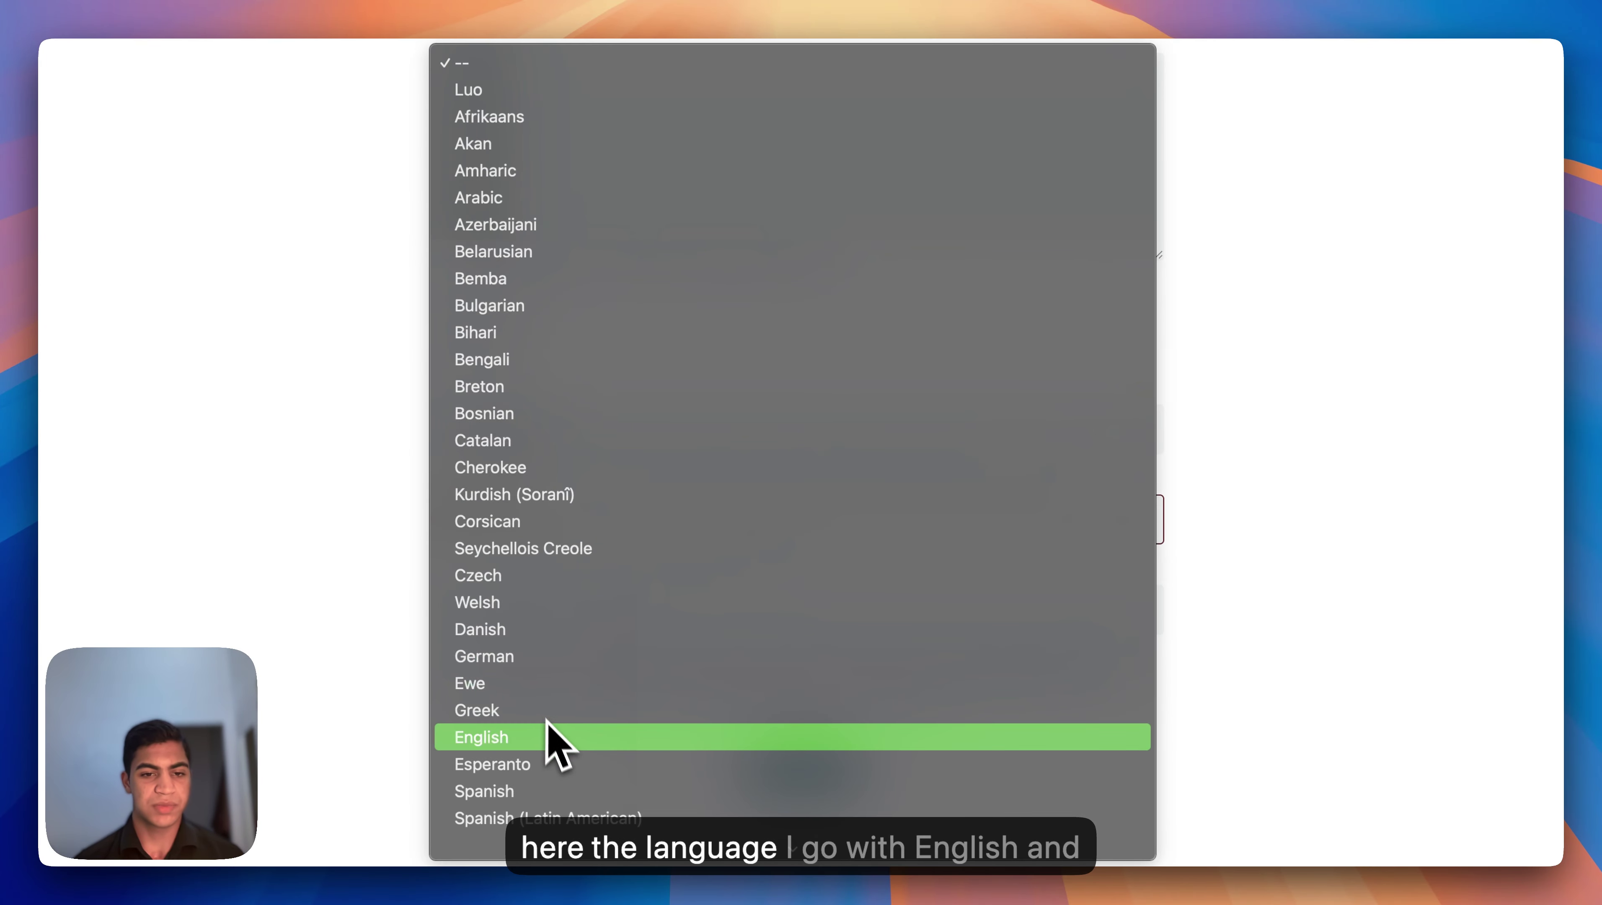
pyautogui.click(532, 687)
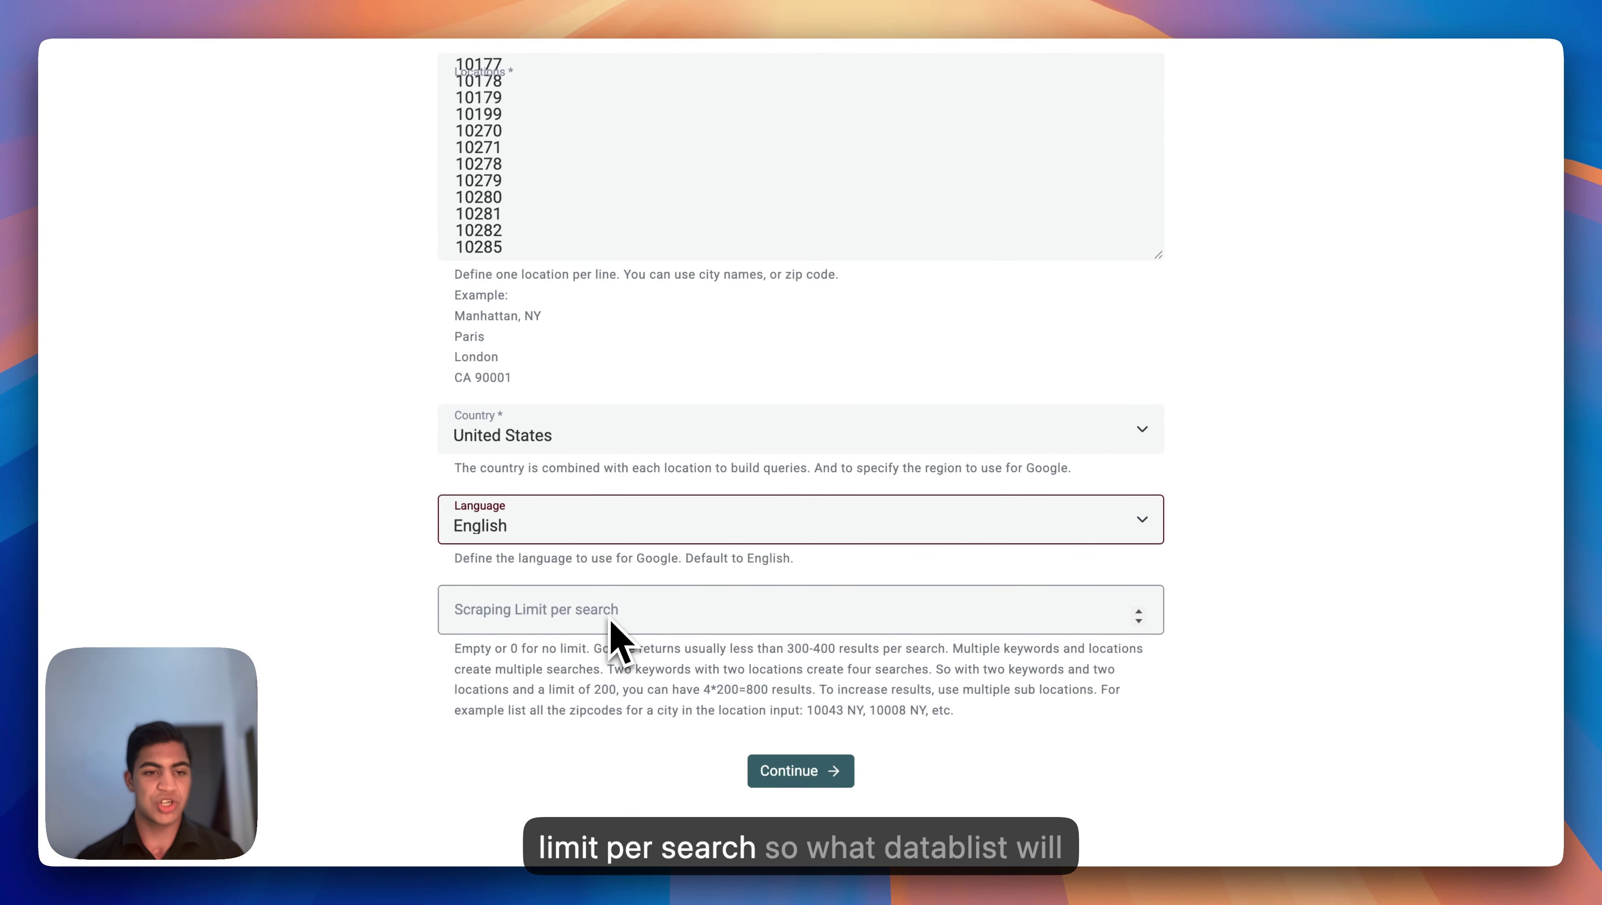
pyautogui.scroll(2, 618, 640)
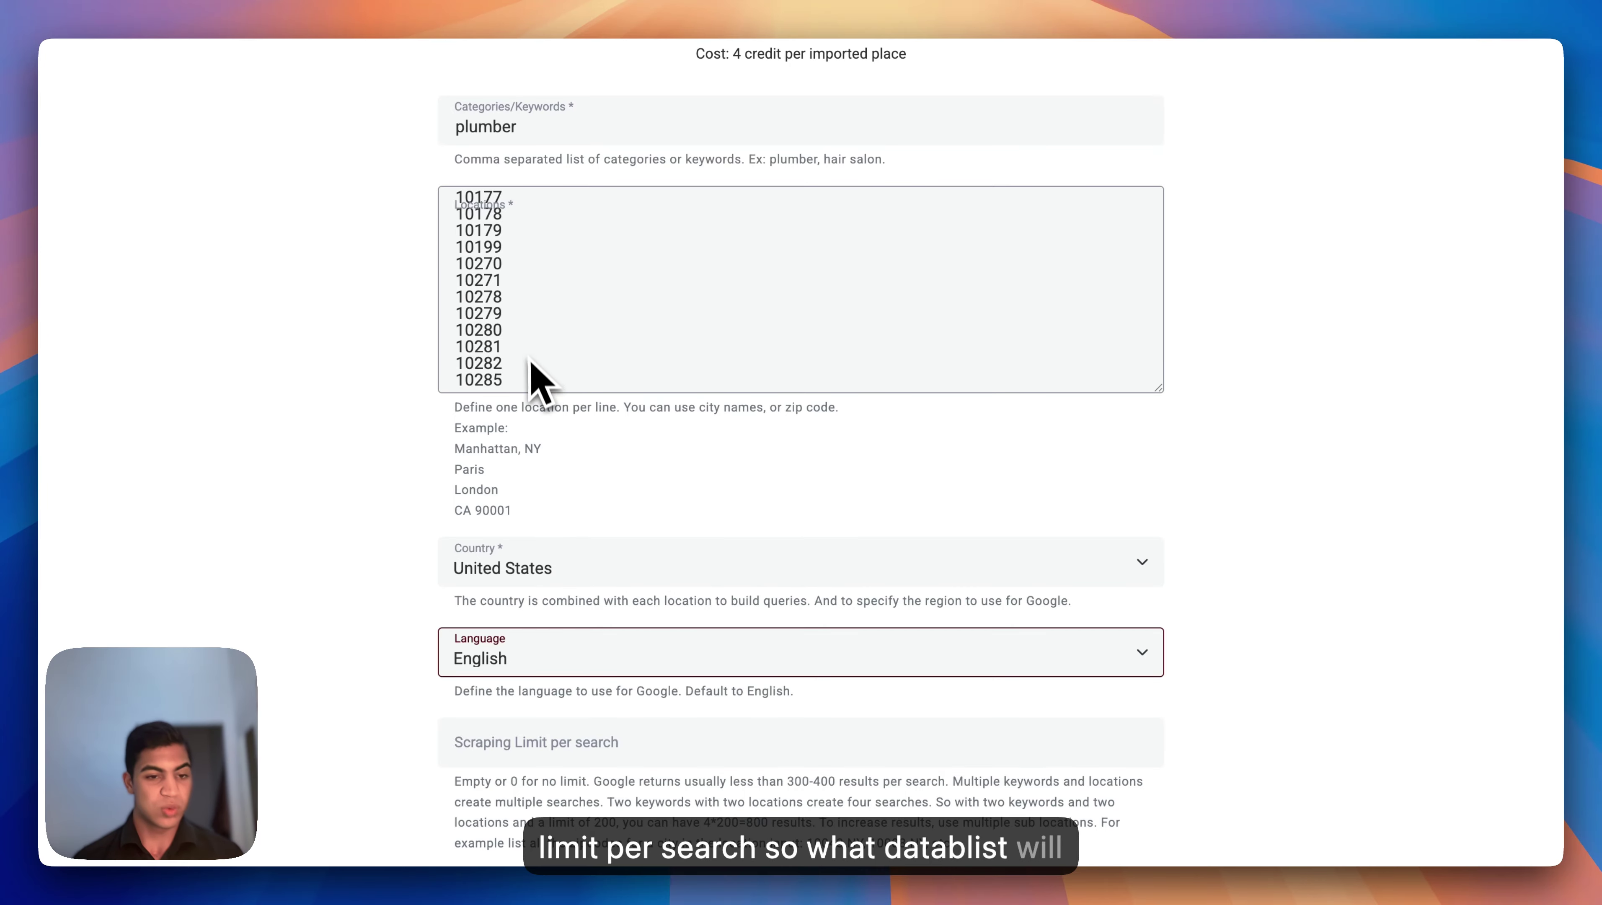
pyautogui.scroll(6, 529, 385)
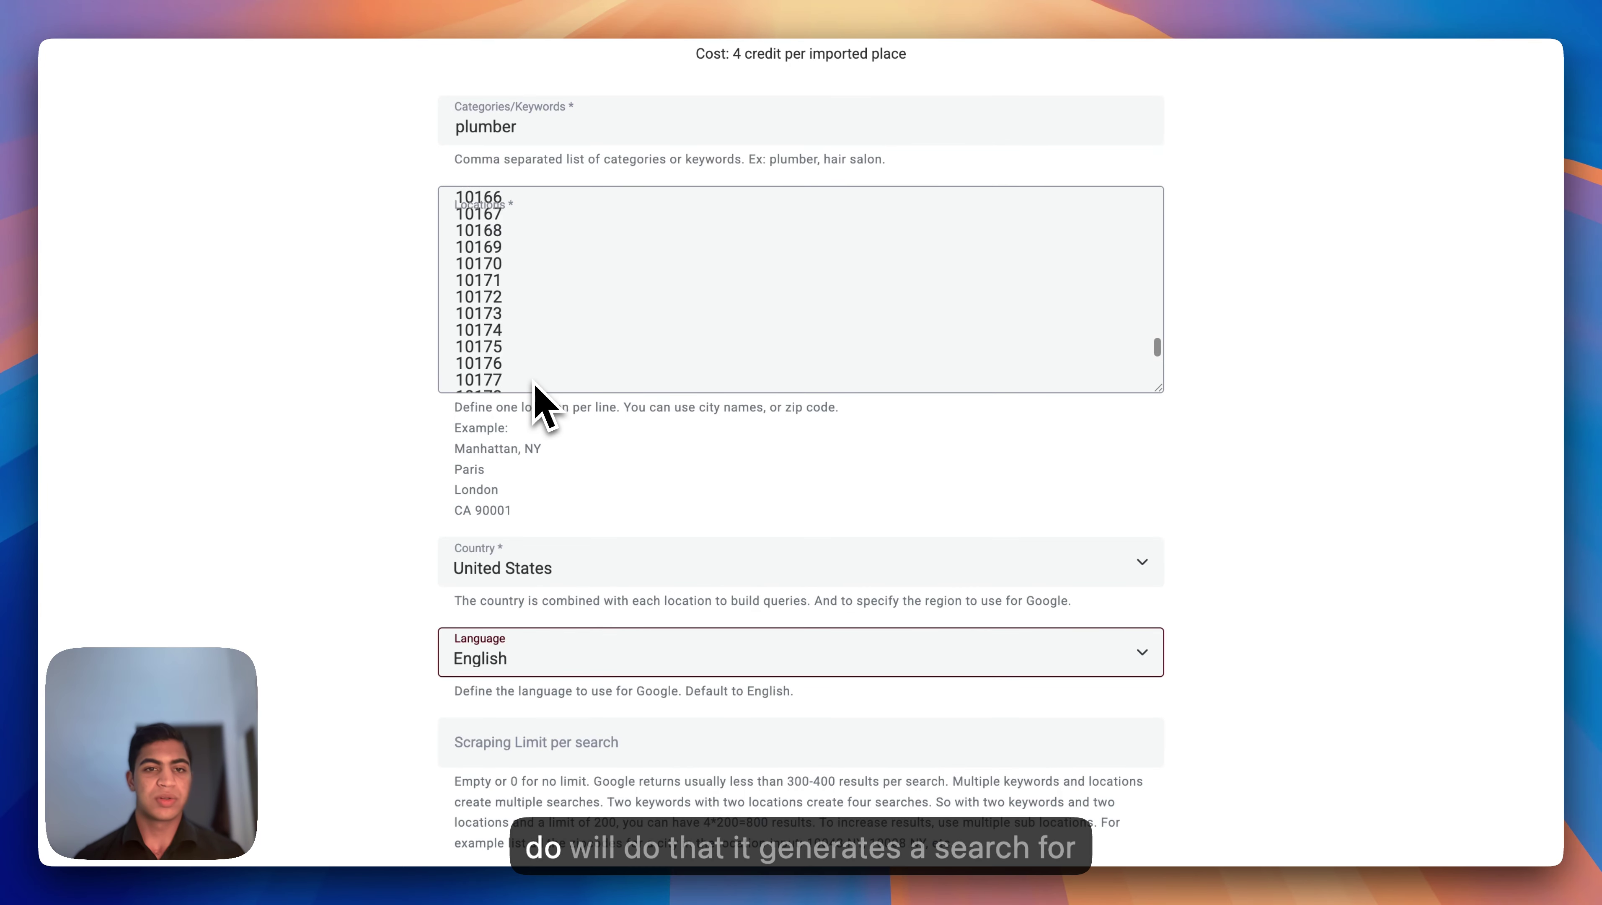
pyautogui.scroll(2, 536, 437)
pyautogui.scroll(4, 551, 455)
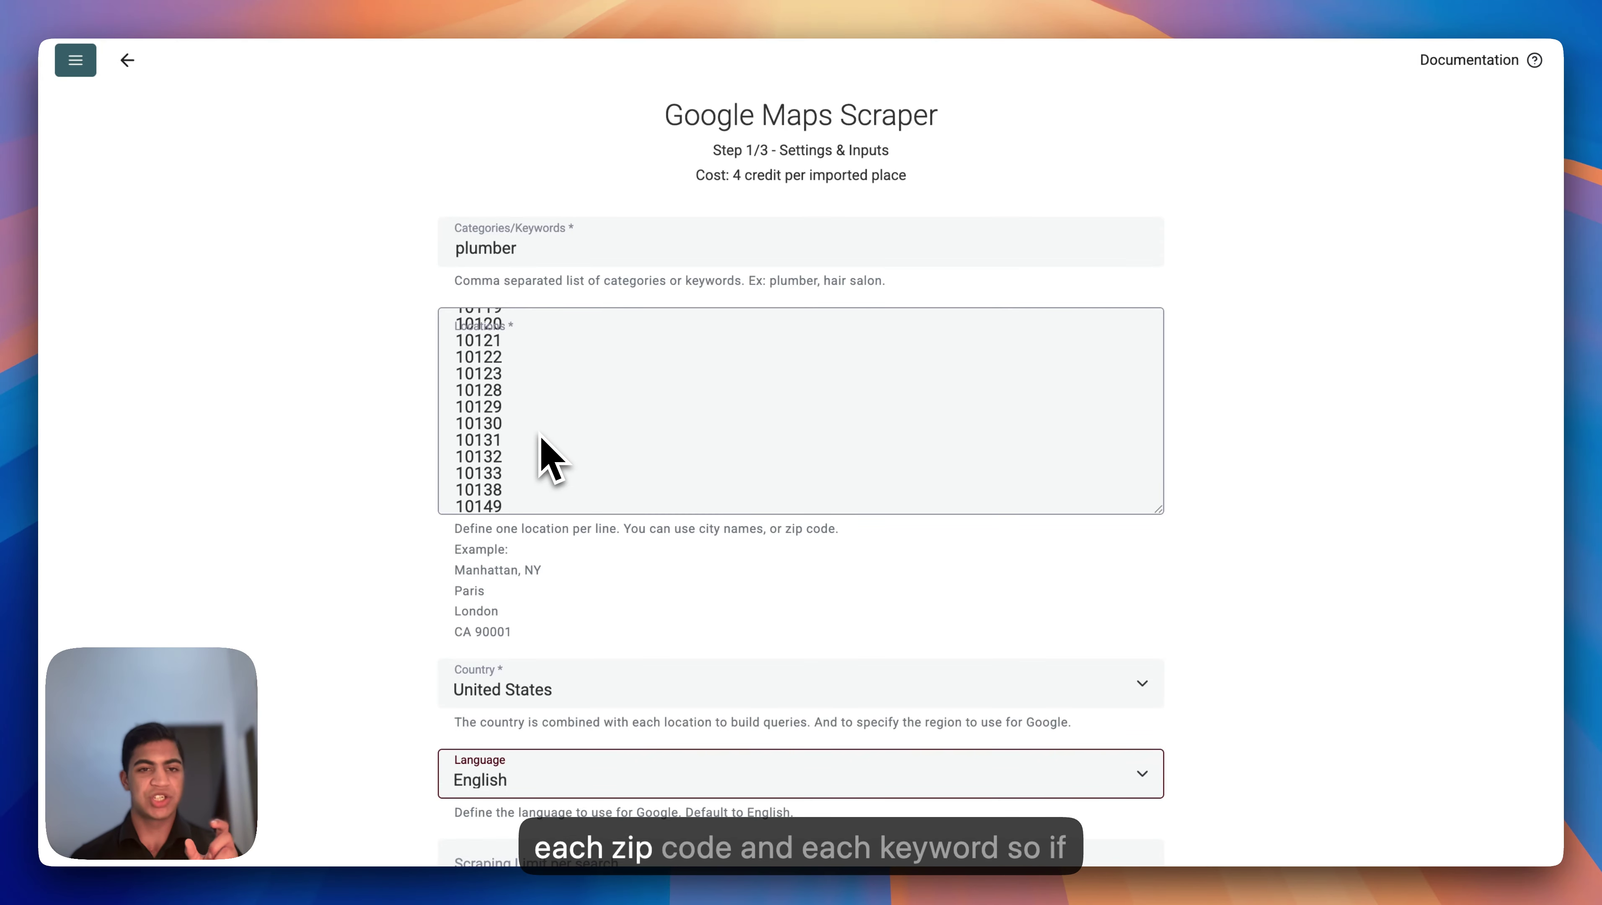
# - Review the pasted zip codes, leave the scraping limit empty and continue to the scraper's output settings
pyautogui.scroll(2, 526, 435)
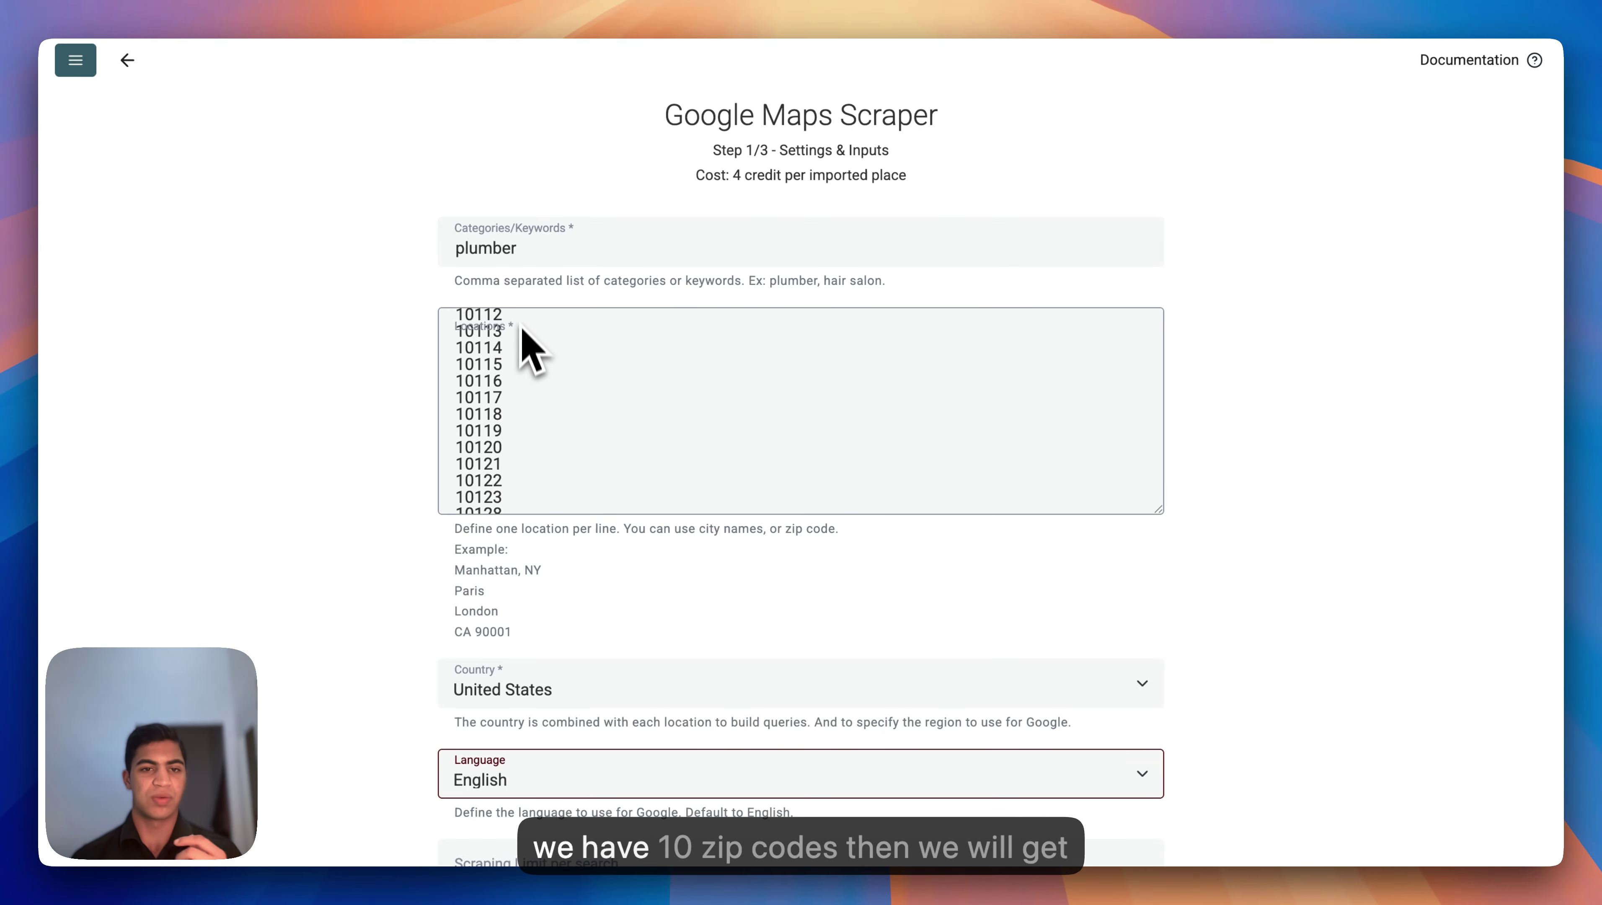
pyautogui.scroll(3, 523, 355)
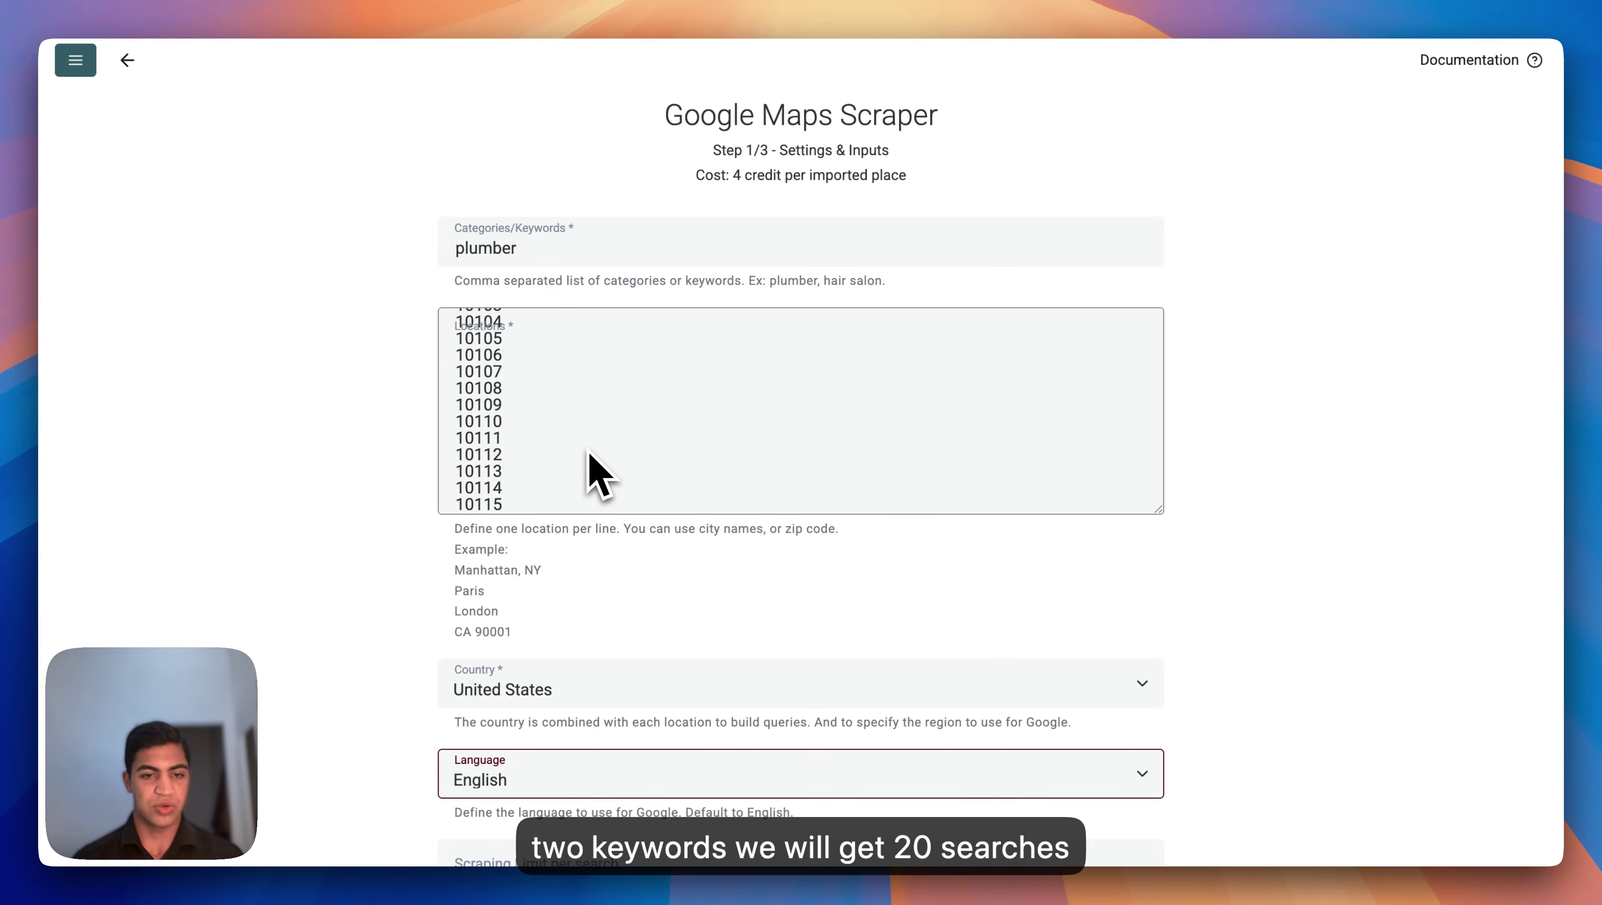
pyautogui.scroll(-10, 590, 472)
pyautogui.scroll(-2, 641, 526)
pyautogui.scroll(-2, 642, 527)
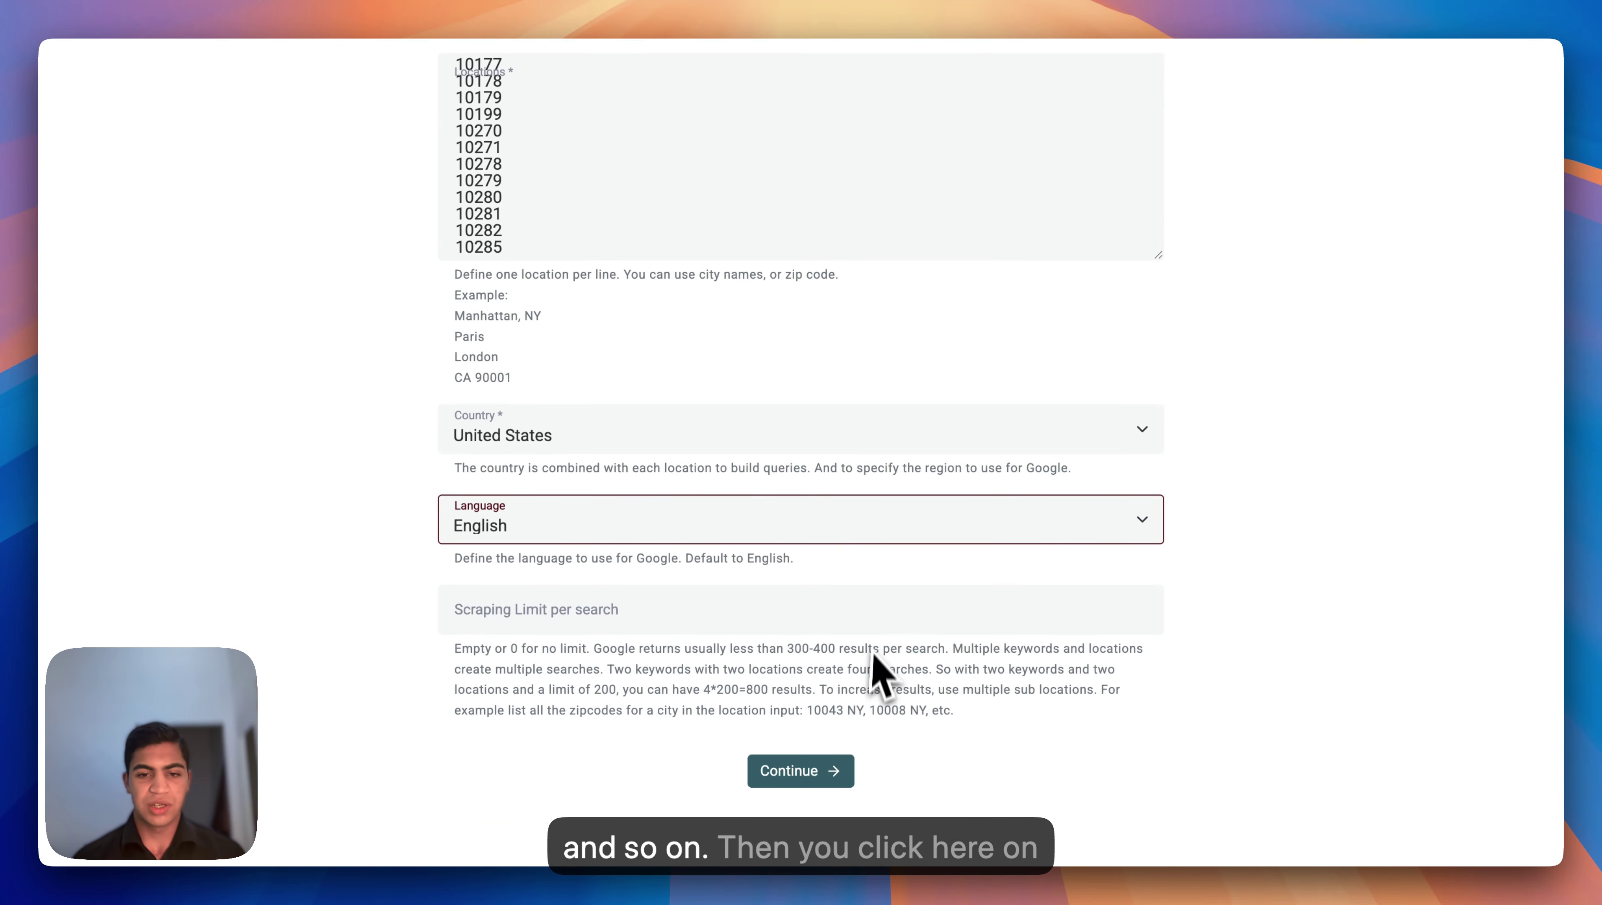
pyautogui.click(830, 768)
# - Keep every output from Name to Query stored as a new property and run the zip code import immediately
pyautogui.scroll(-11, 881, 768)
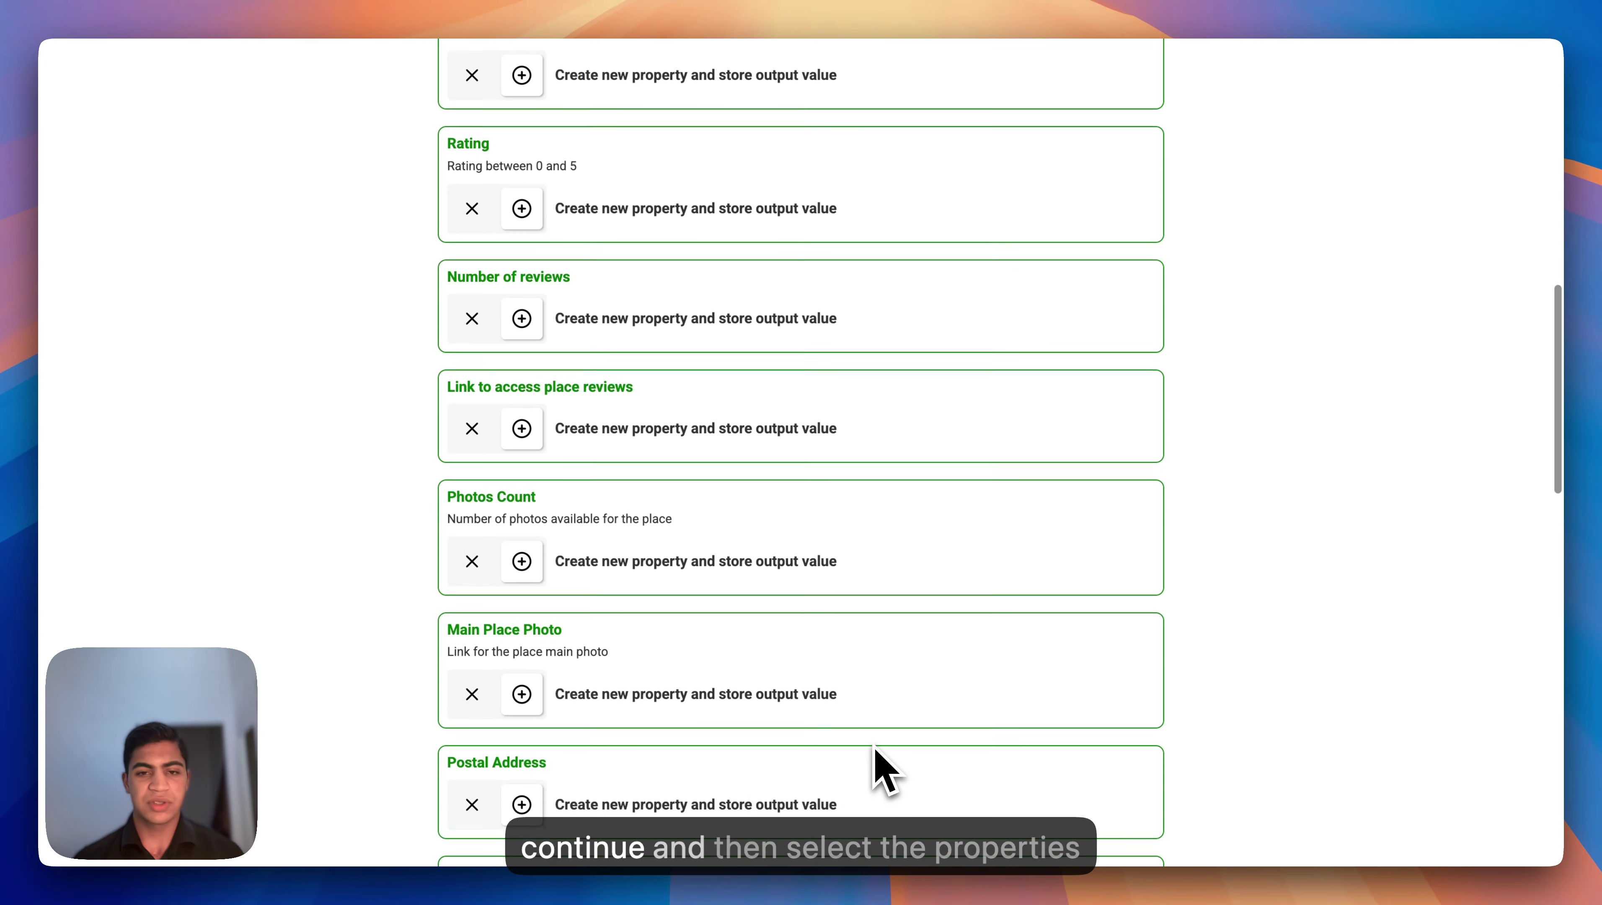
pyautogui.scroll(15, 874, 763)
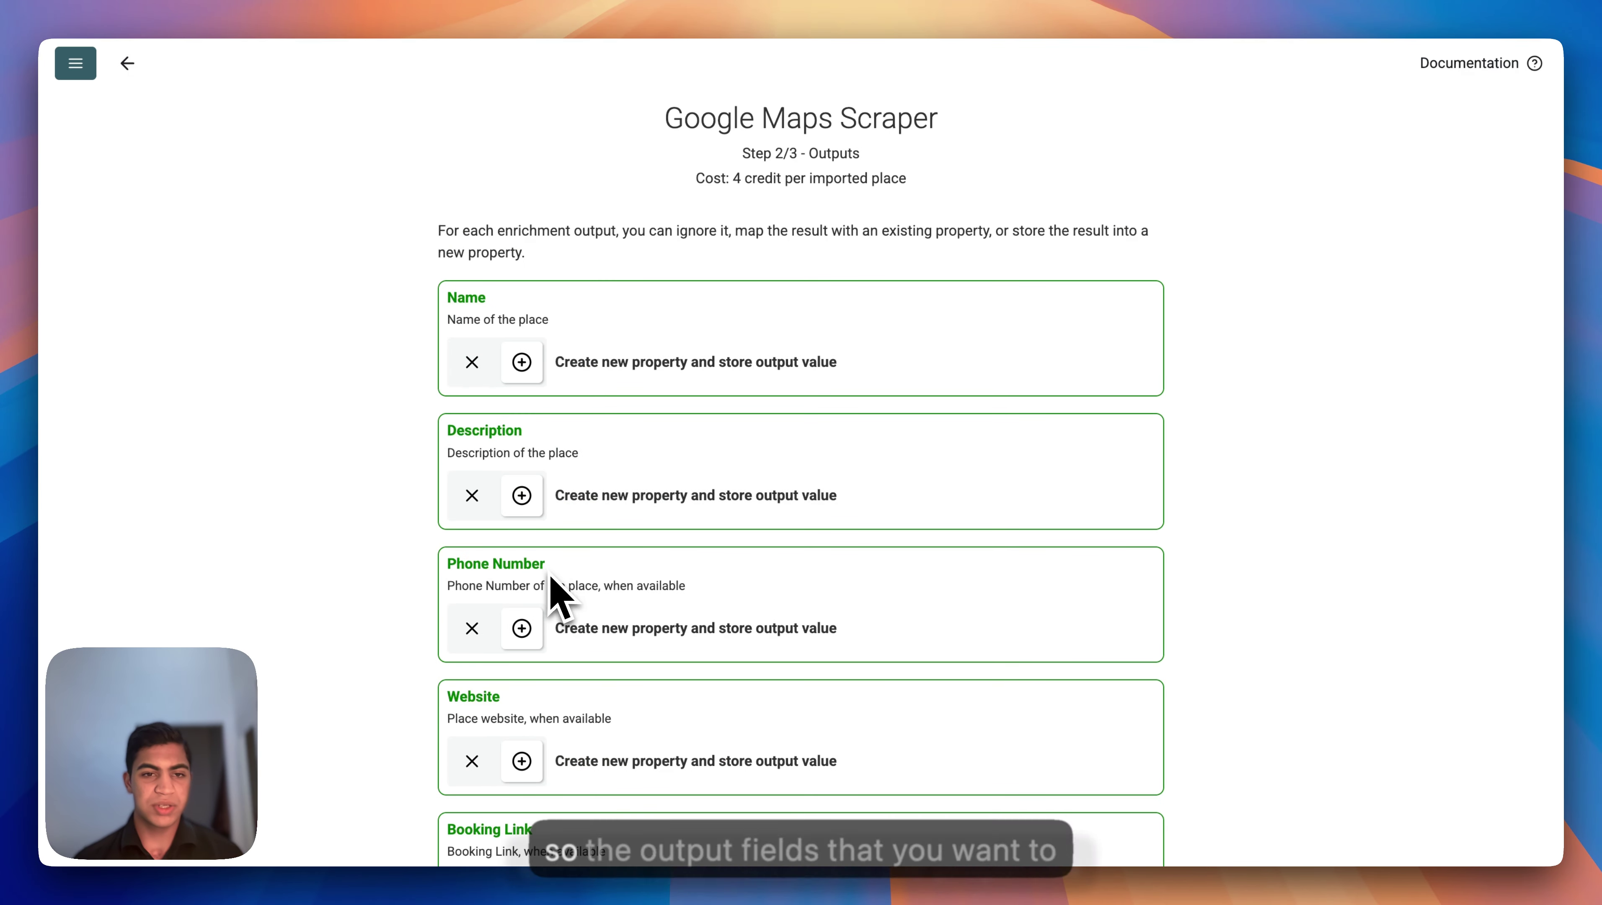
pyautogui.scroll(-4, 529, 571)
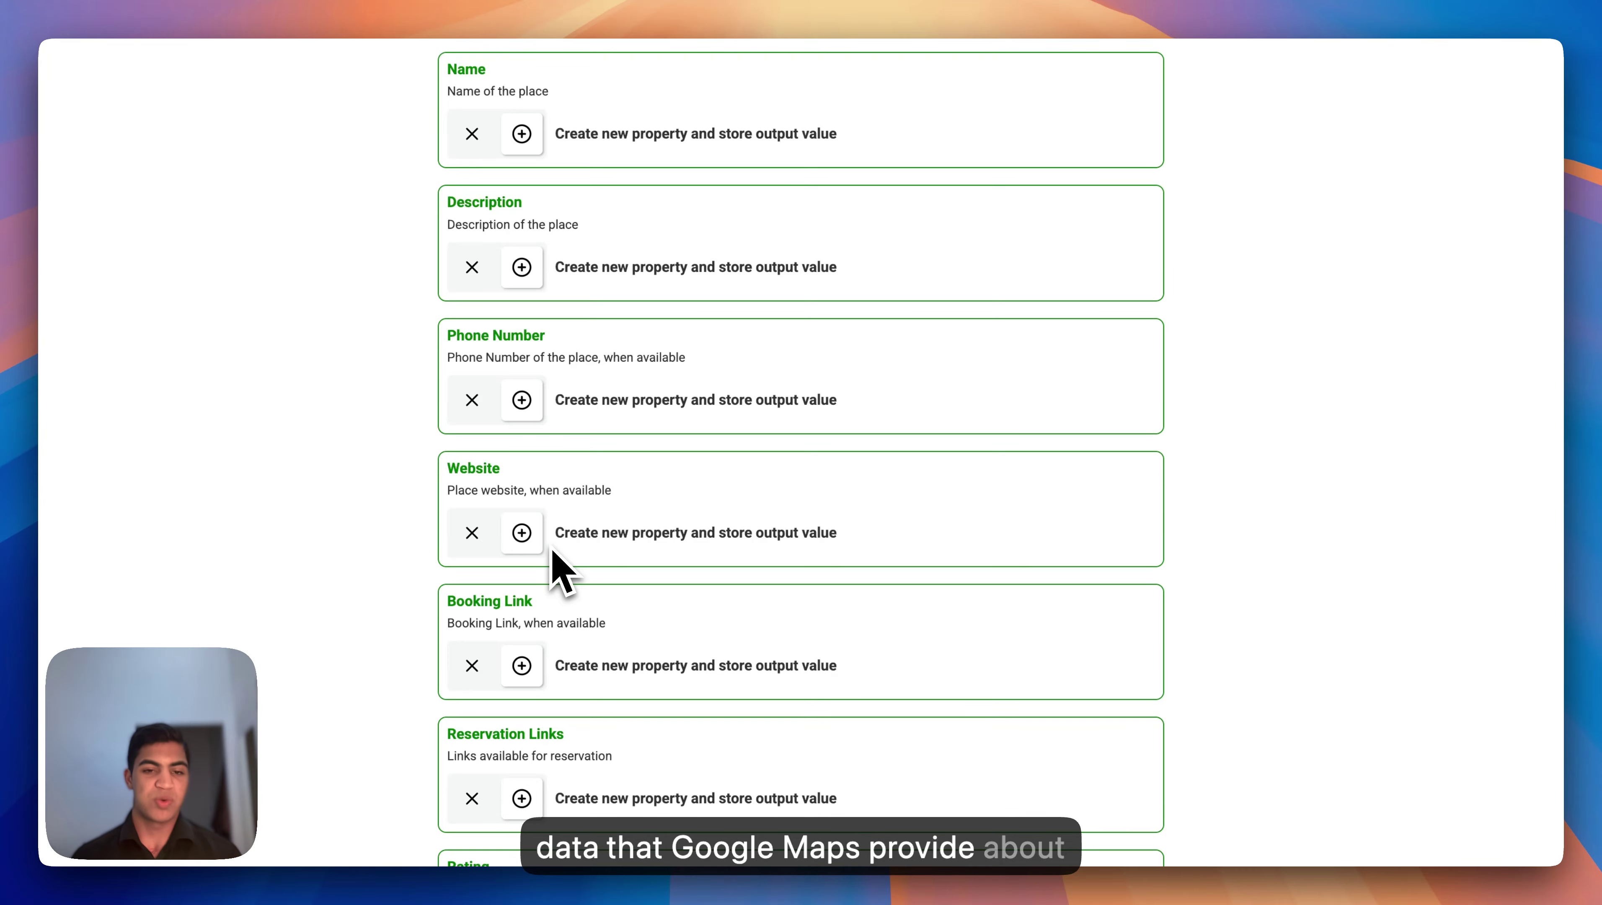
pyautogui.scroll(-10, 690, 643)
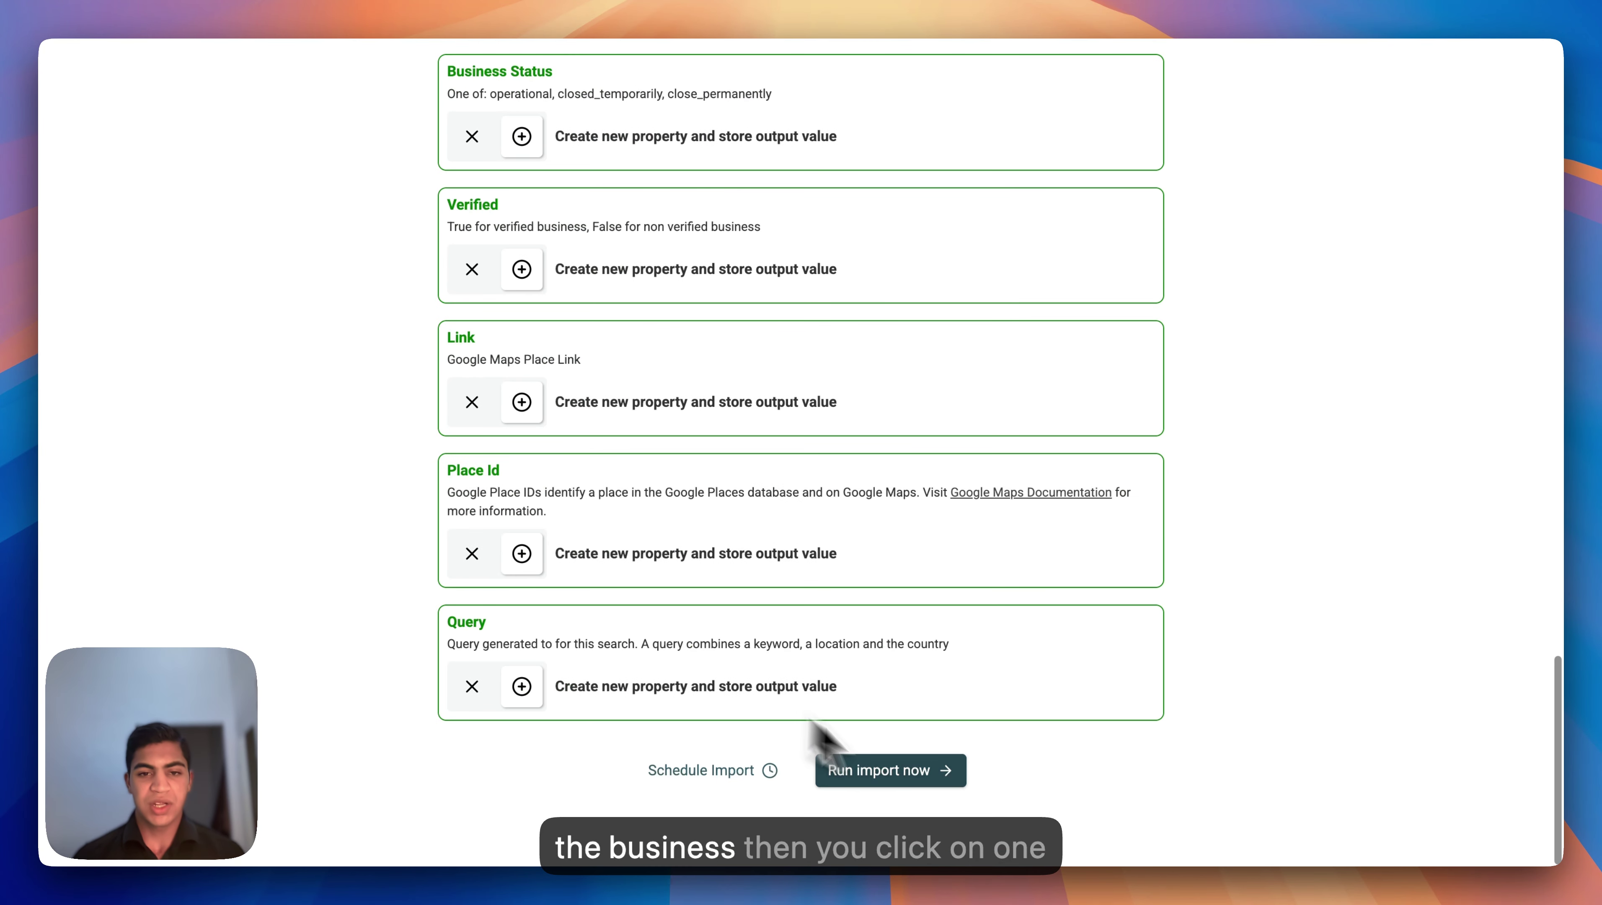
pyautogui.click(910, 782)
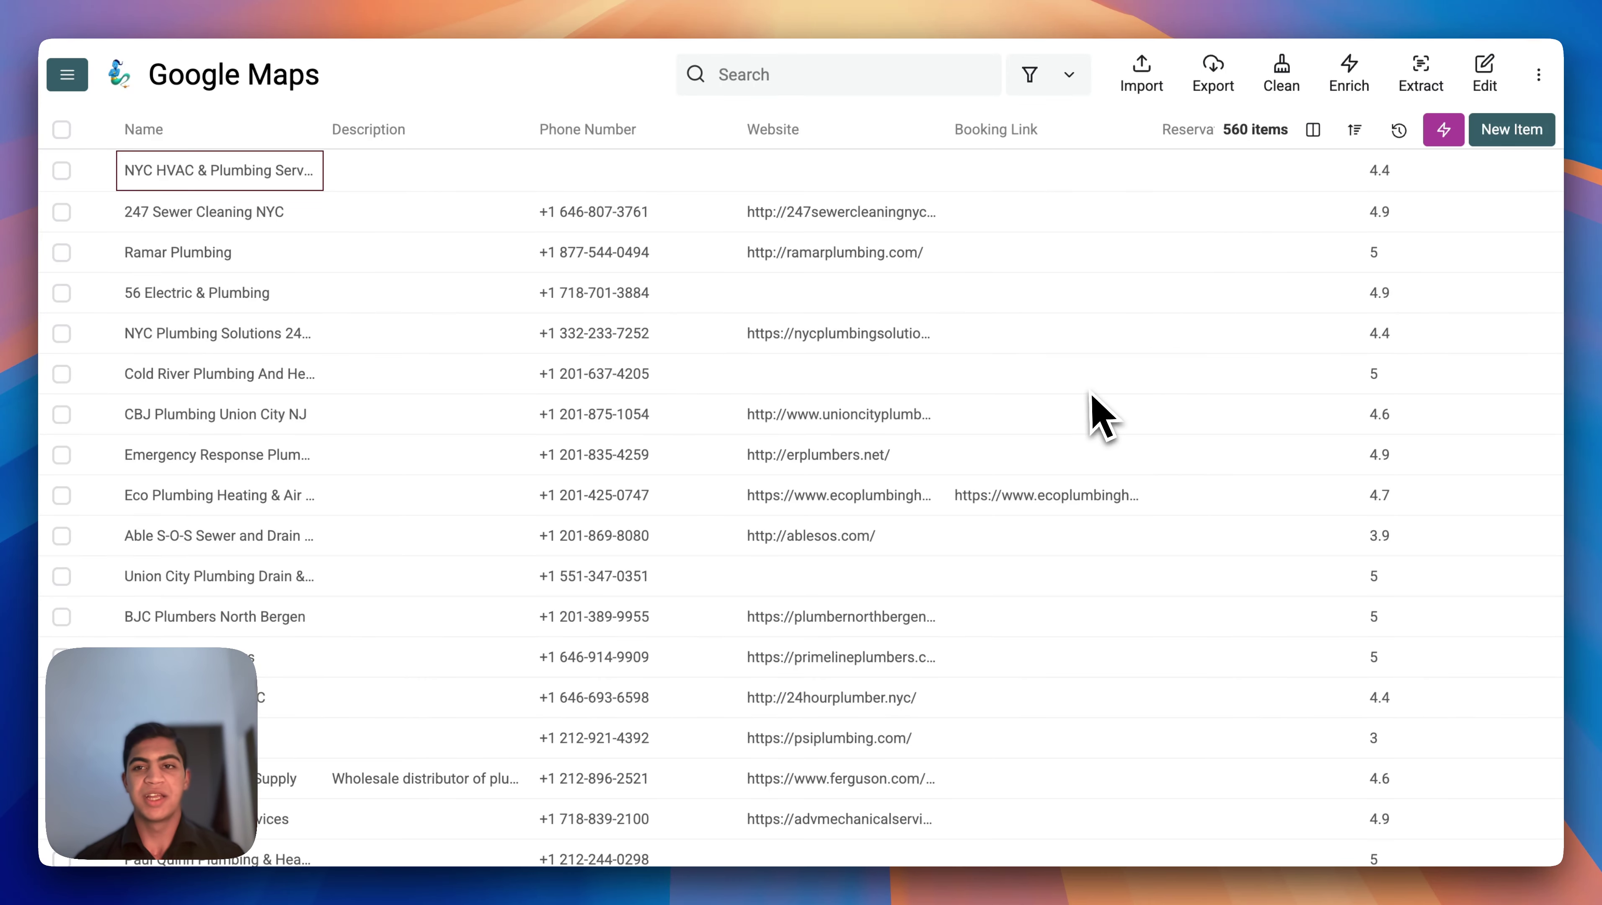
# - Look through the scraped columns of the Google Maps collection, from name and phone number across to the search query
pyautogui.hscroll(8, 1044, 439)
pyautogui.hscroll(20, 1052, 443)
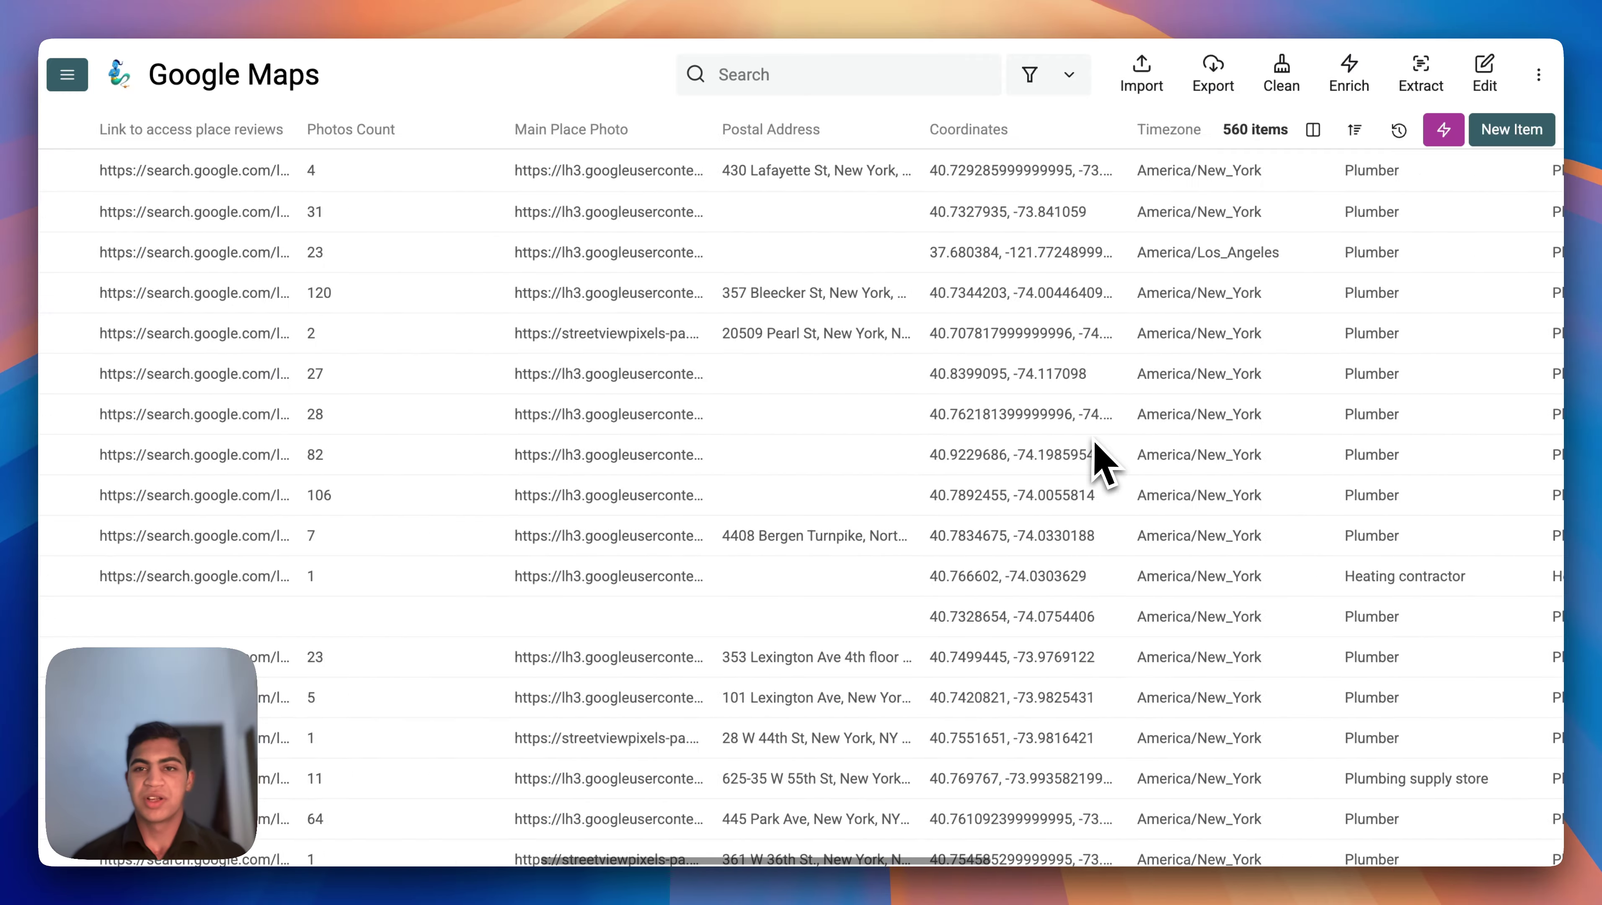
pyautogui.hscroll(-20, 1078, 446)
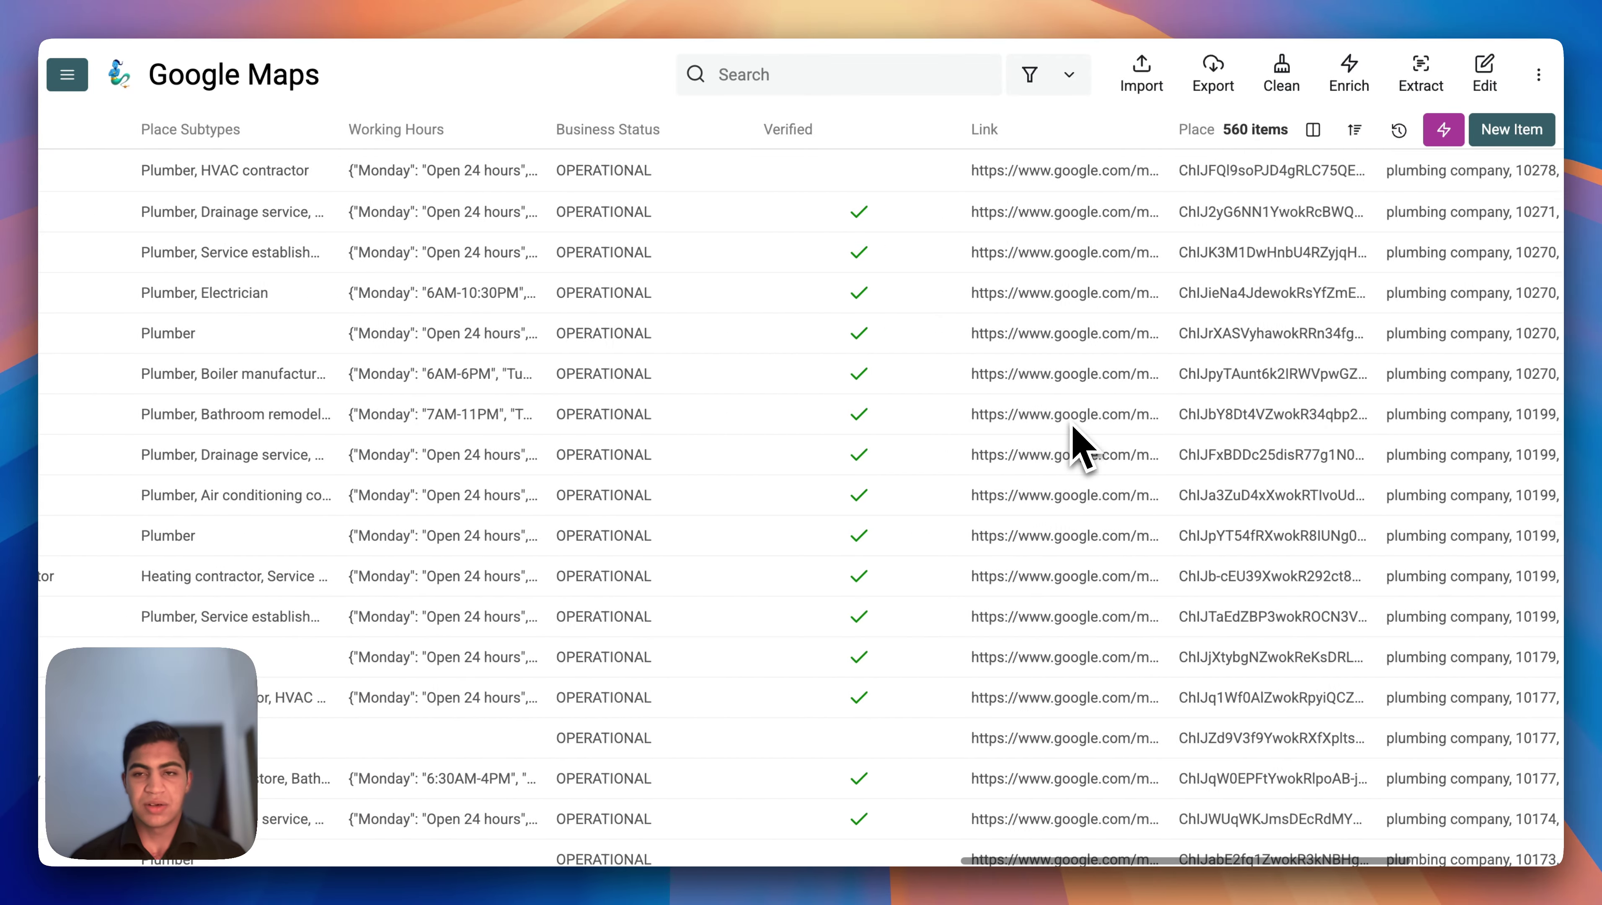
pyautogui.hscroll(-15, 900, 434)
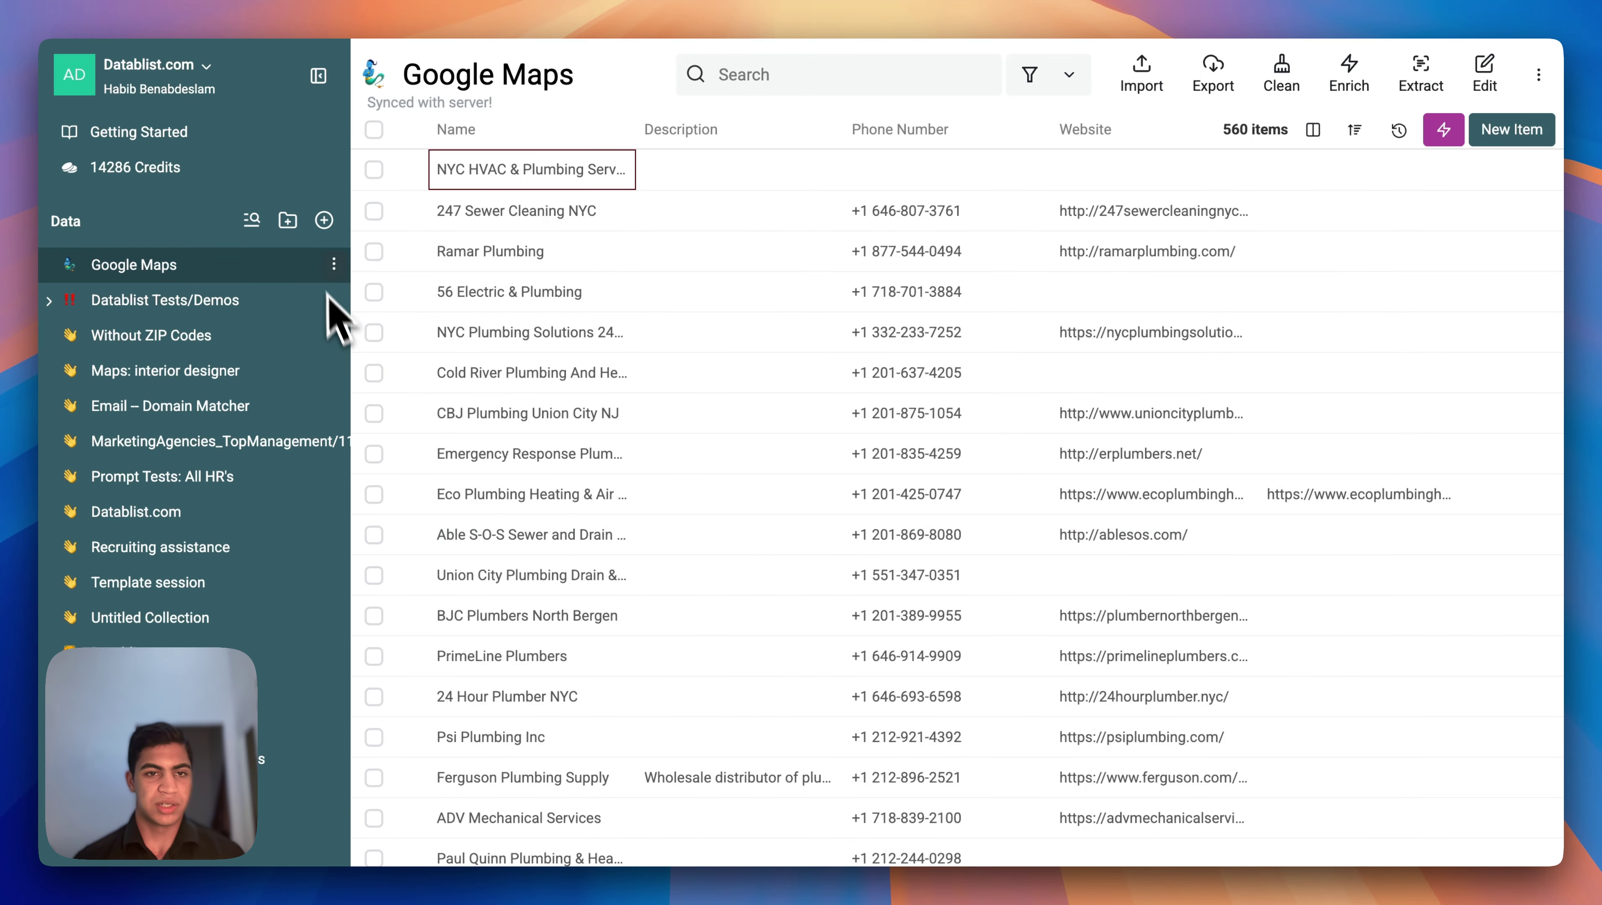
# - Create a new collection named Manhattan and give it the water wave emoji as its icon
pyautogui.click(323, 219)
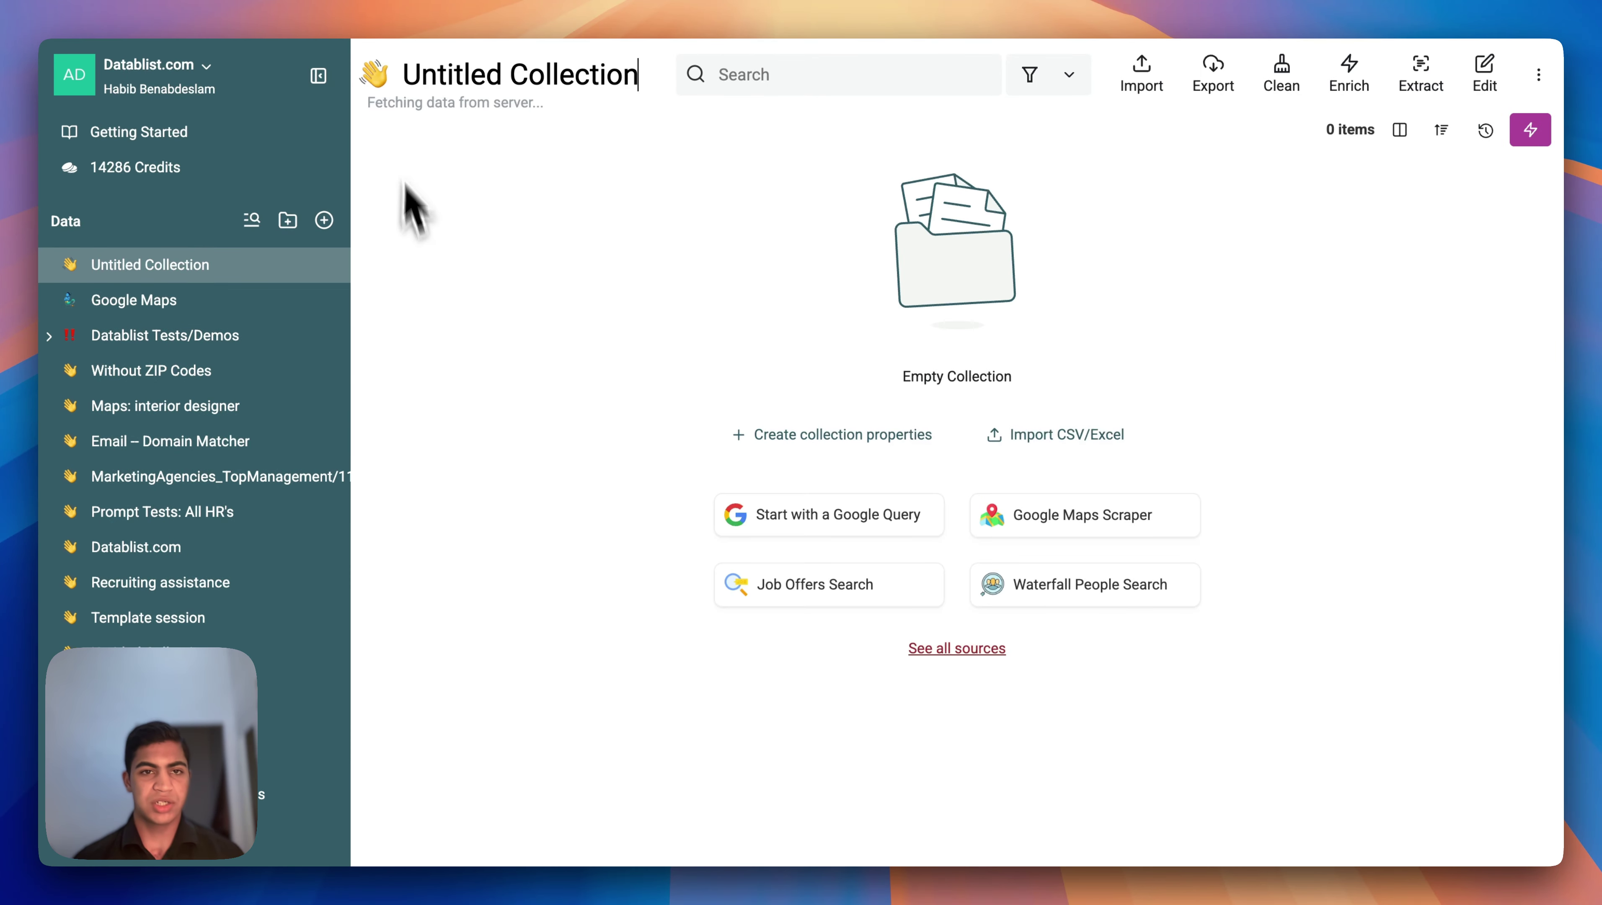
pyautogui.click(318, 76)
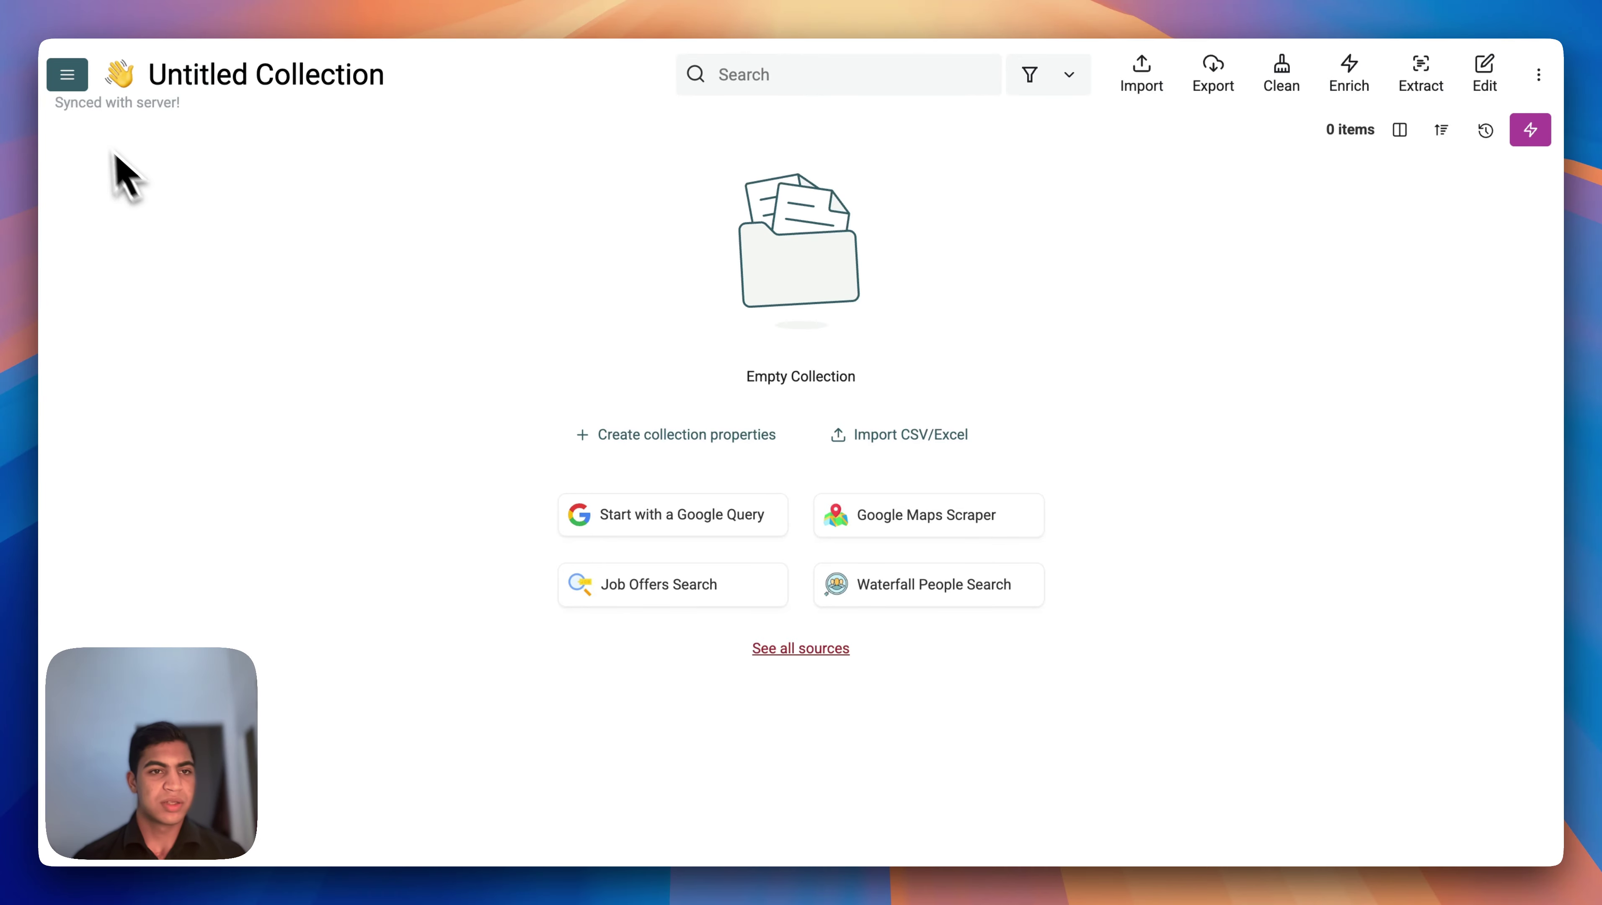
pyautogui.click(312, 79)
pyautogui.write('Manhattan')
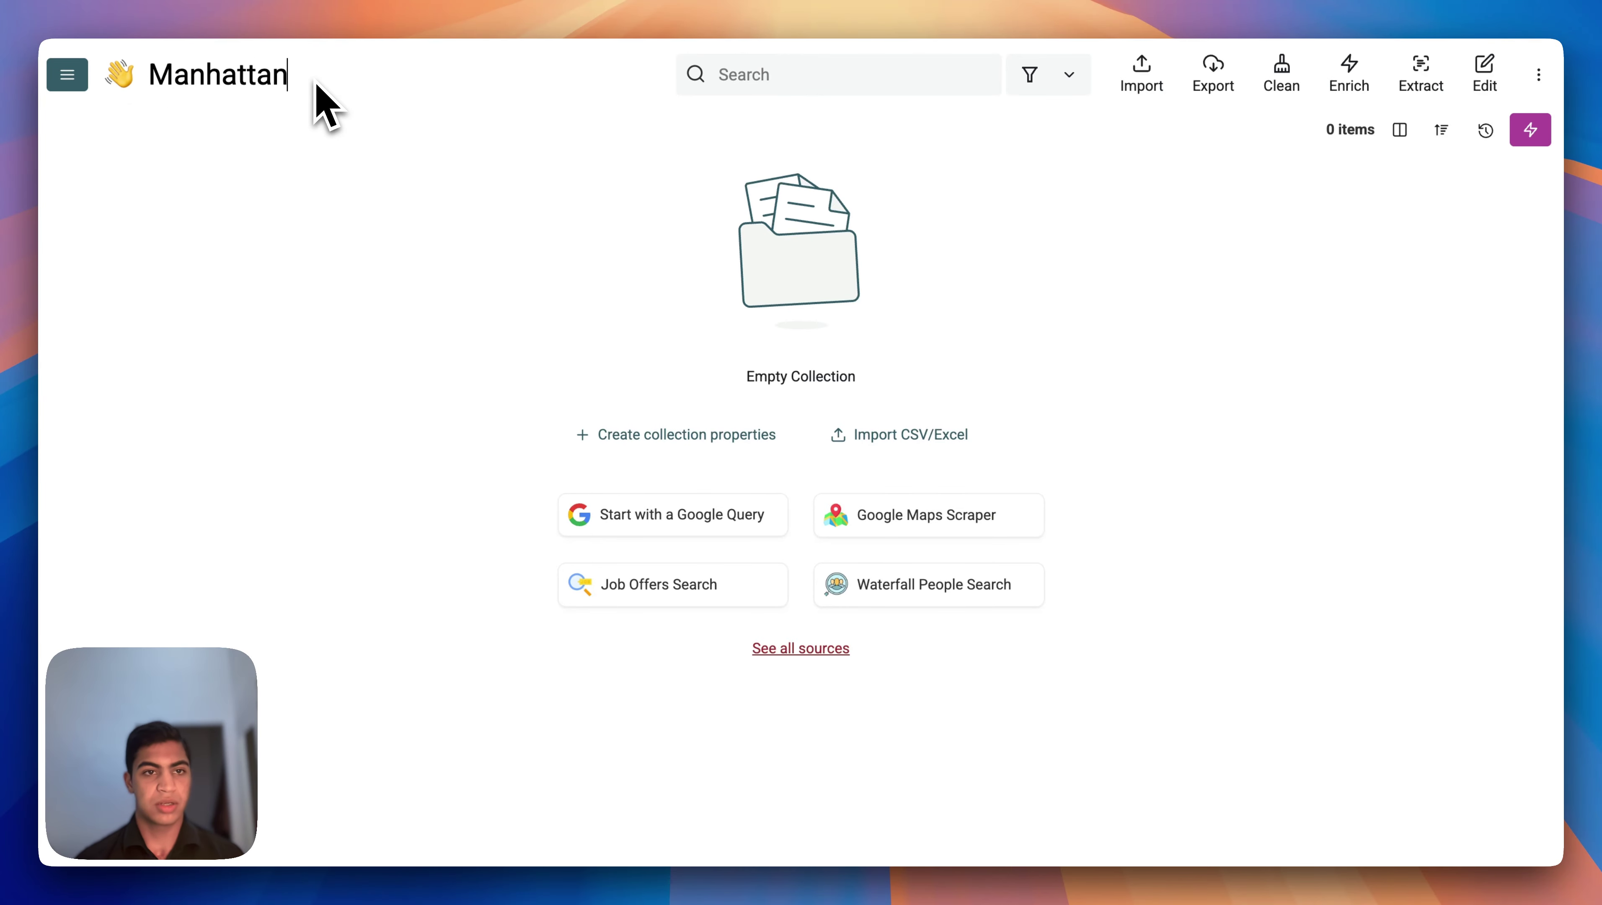
pyautogui.click(121, 77)
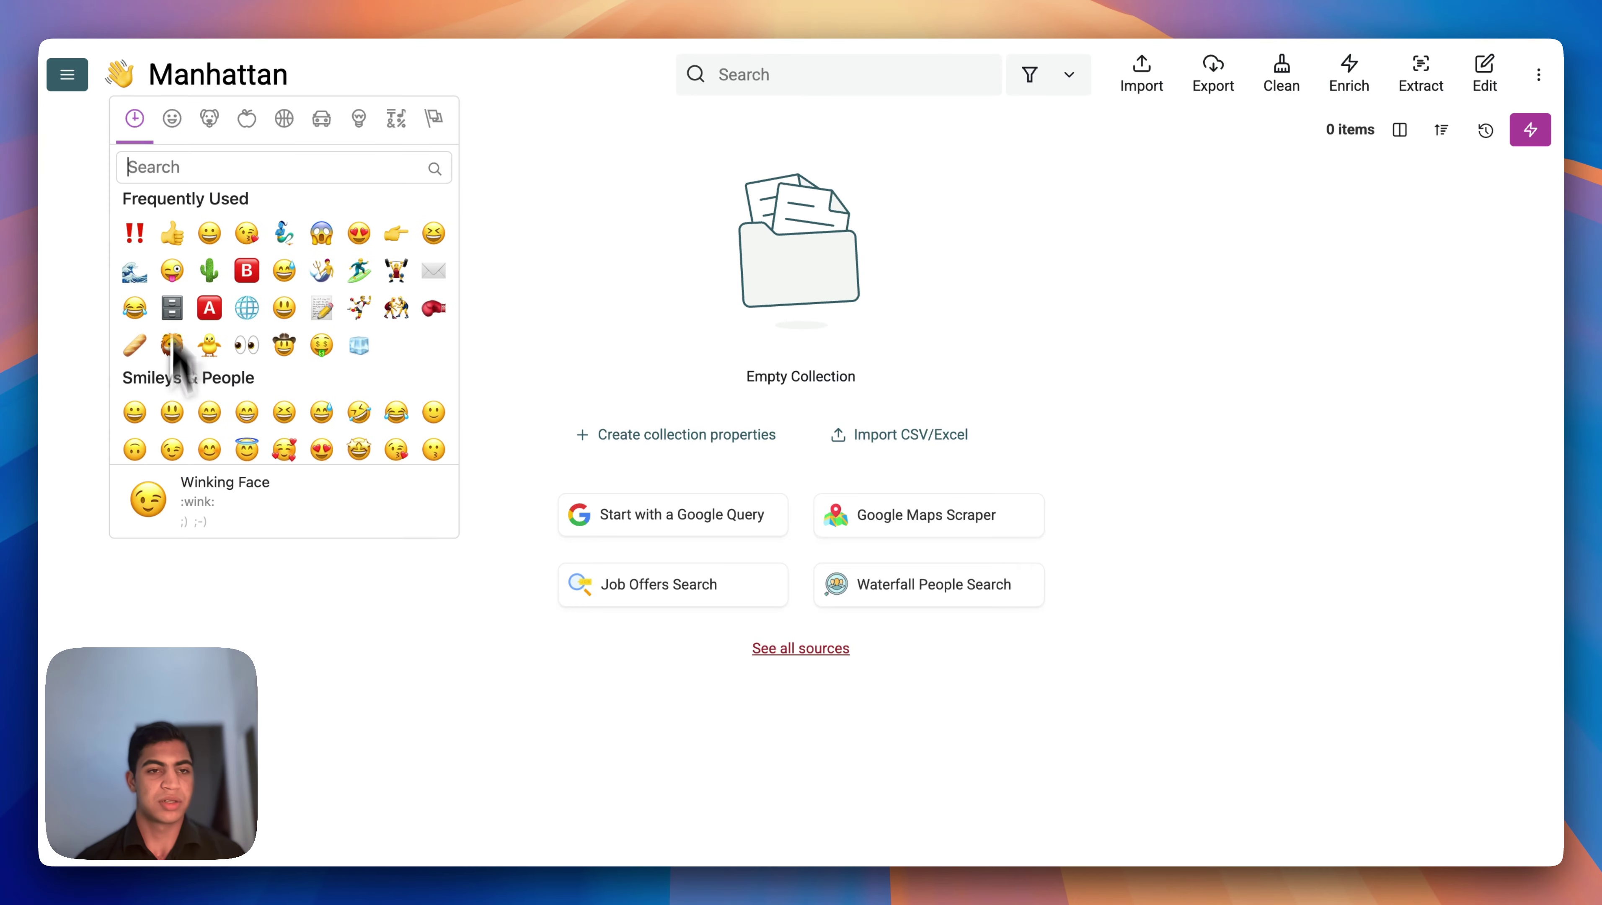
pyautogui.click(134, 271)
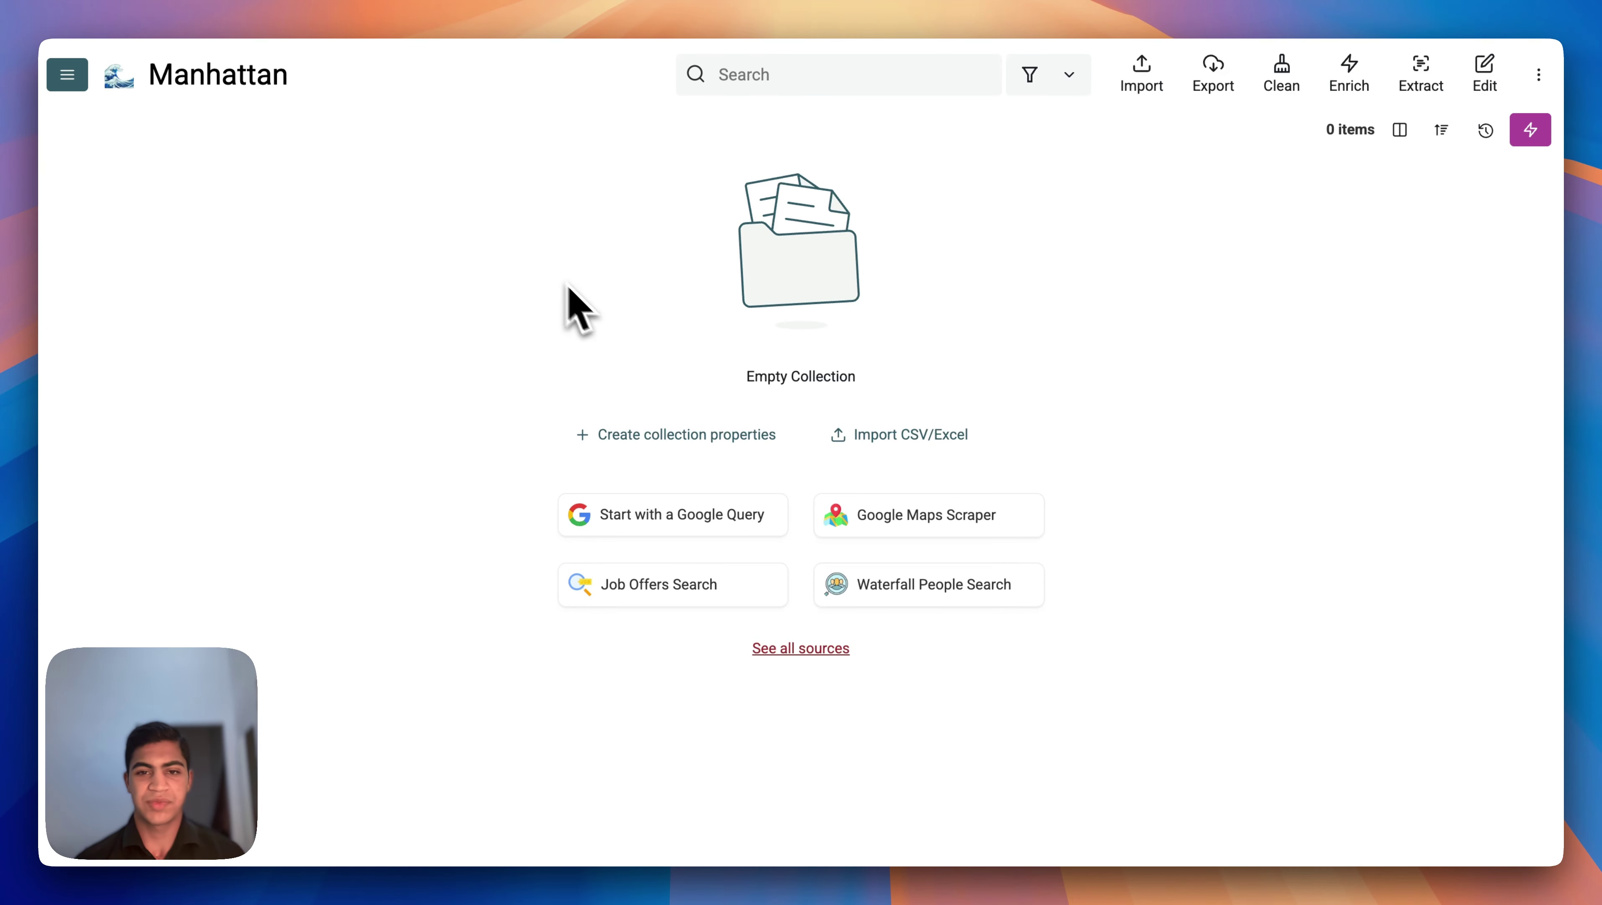
# - Start a Google Maps Scraper import with the keyword Plumber and the location Manhattan, New York
pyautogui.click(926, 536)
pyautogui.click(605, 250)
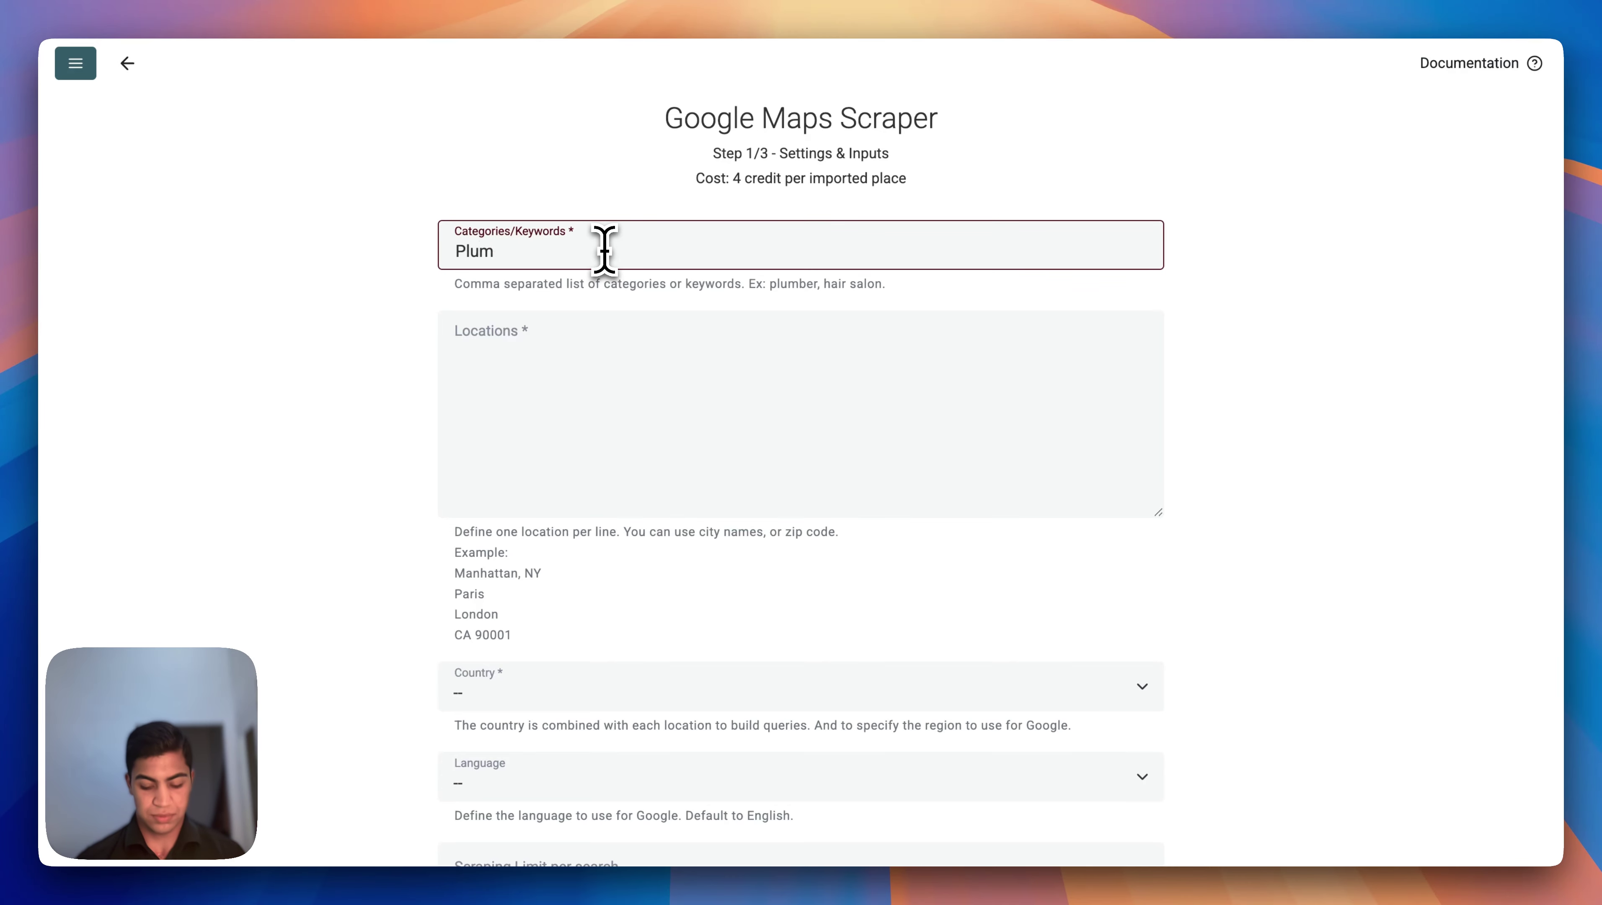
pyautogui.write('Plumber')
pyautogui.click(590, 334)
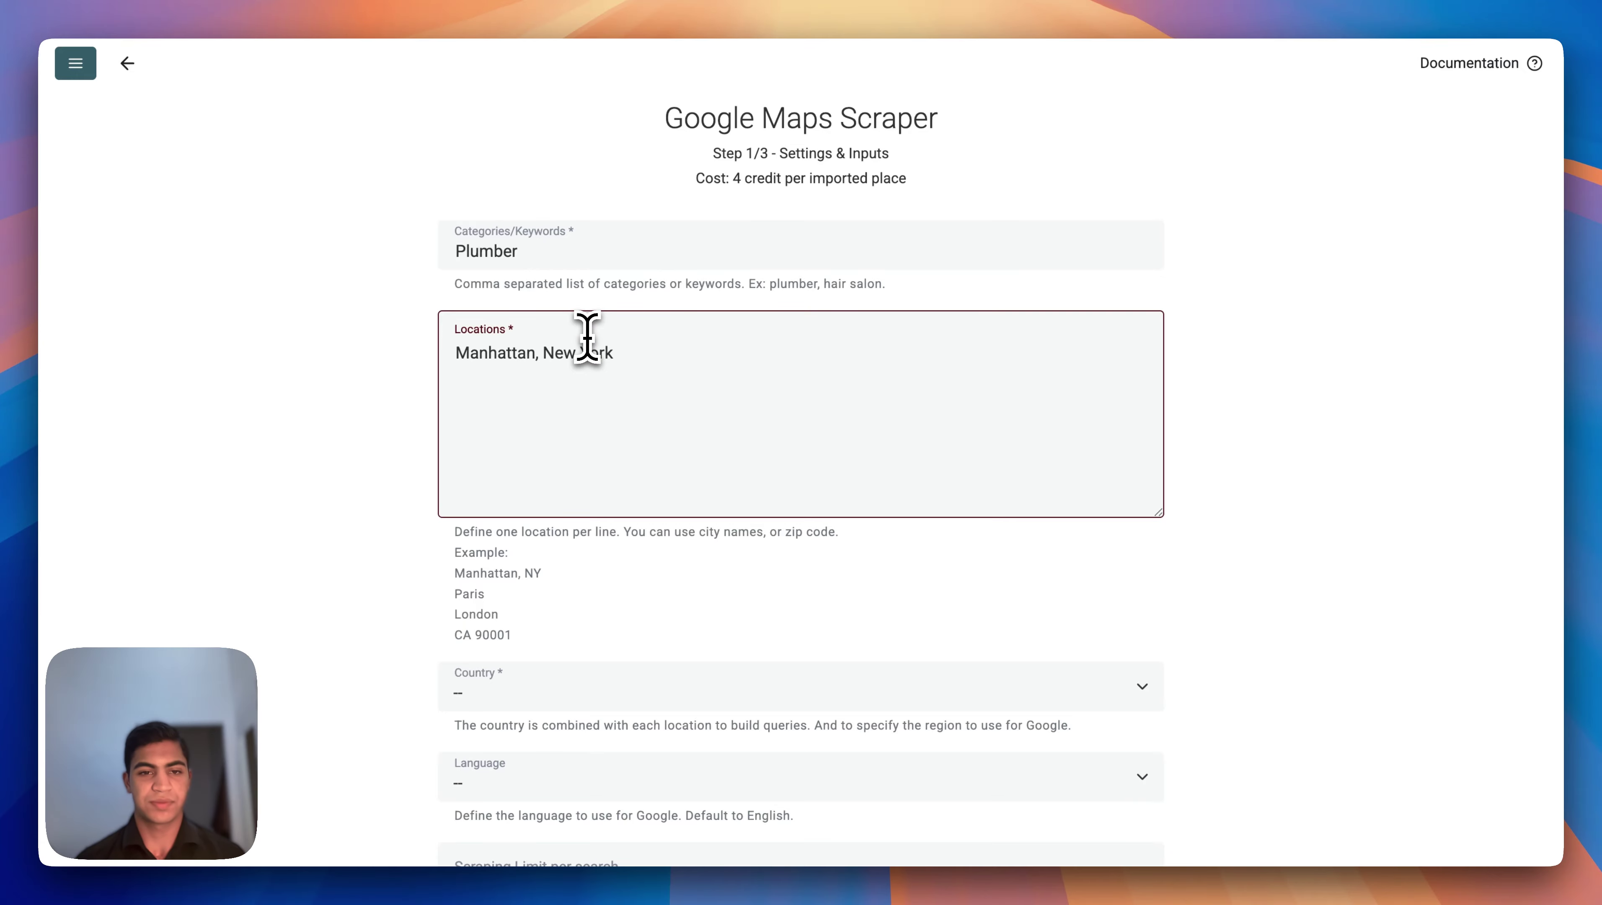
# - Set the country to United States and the language to English for the Manhattan, New York search
pyautogui.scroll(-5, 659, 405)
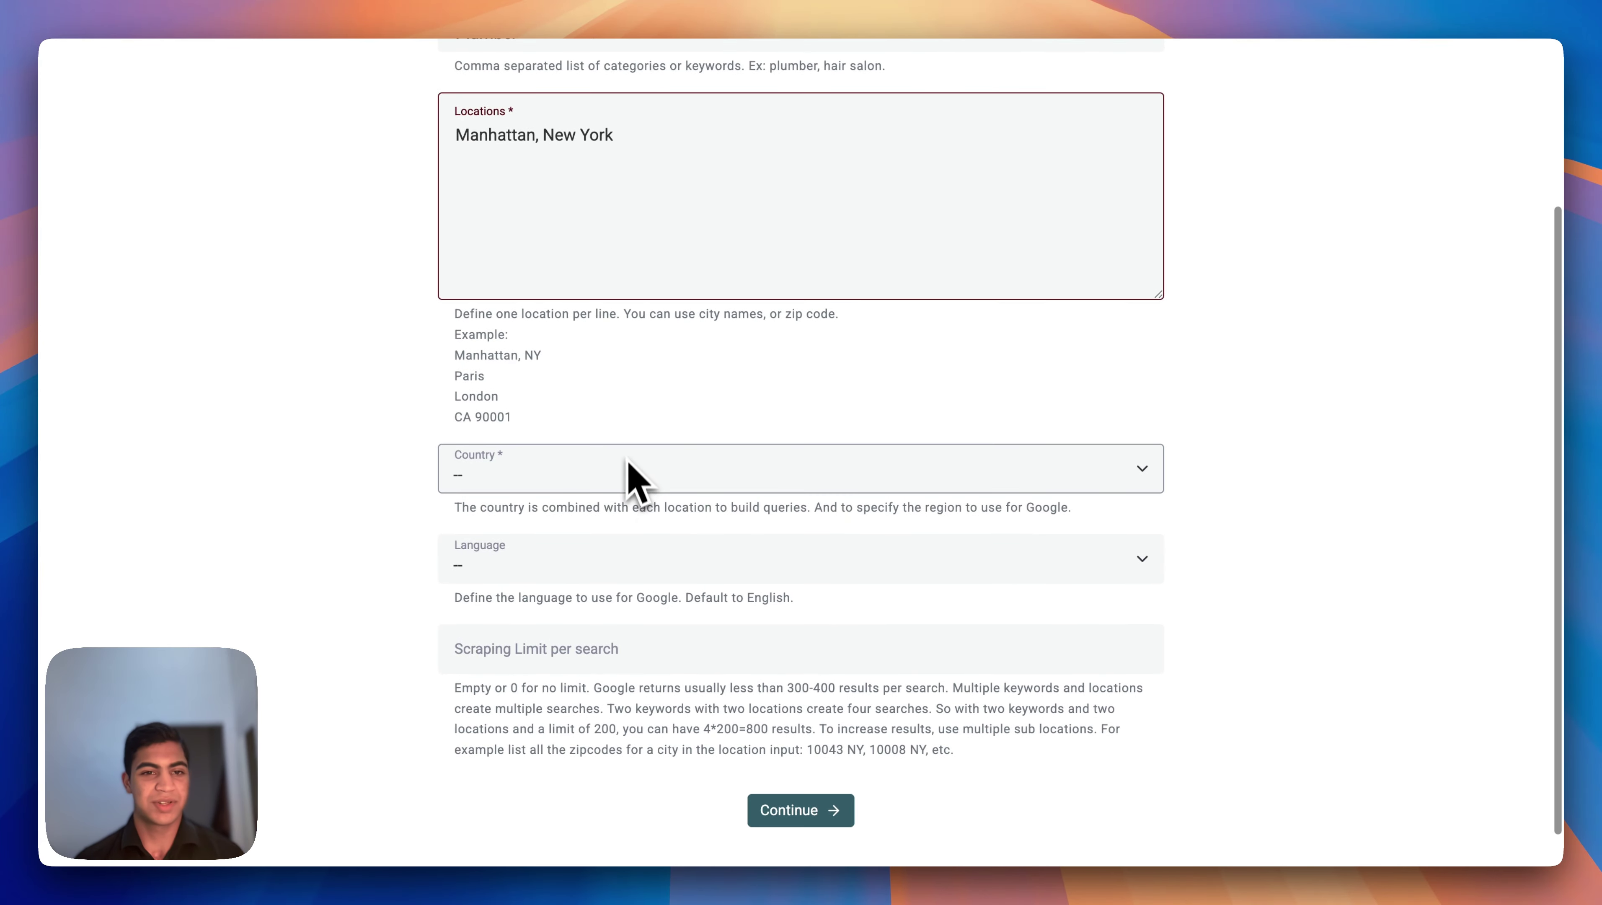
pyautogui.click(629, 466)
pyautogui.scroll(-15, 608, 672)
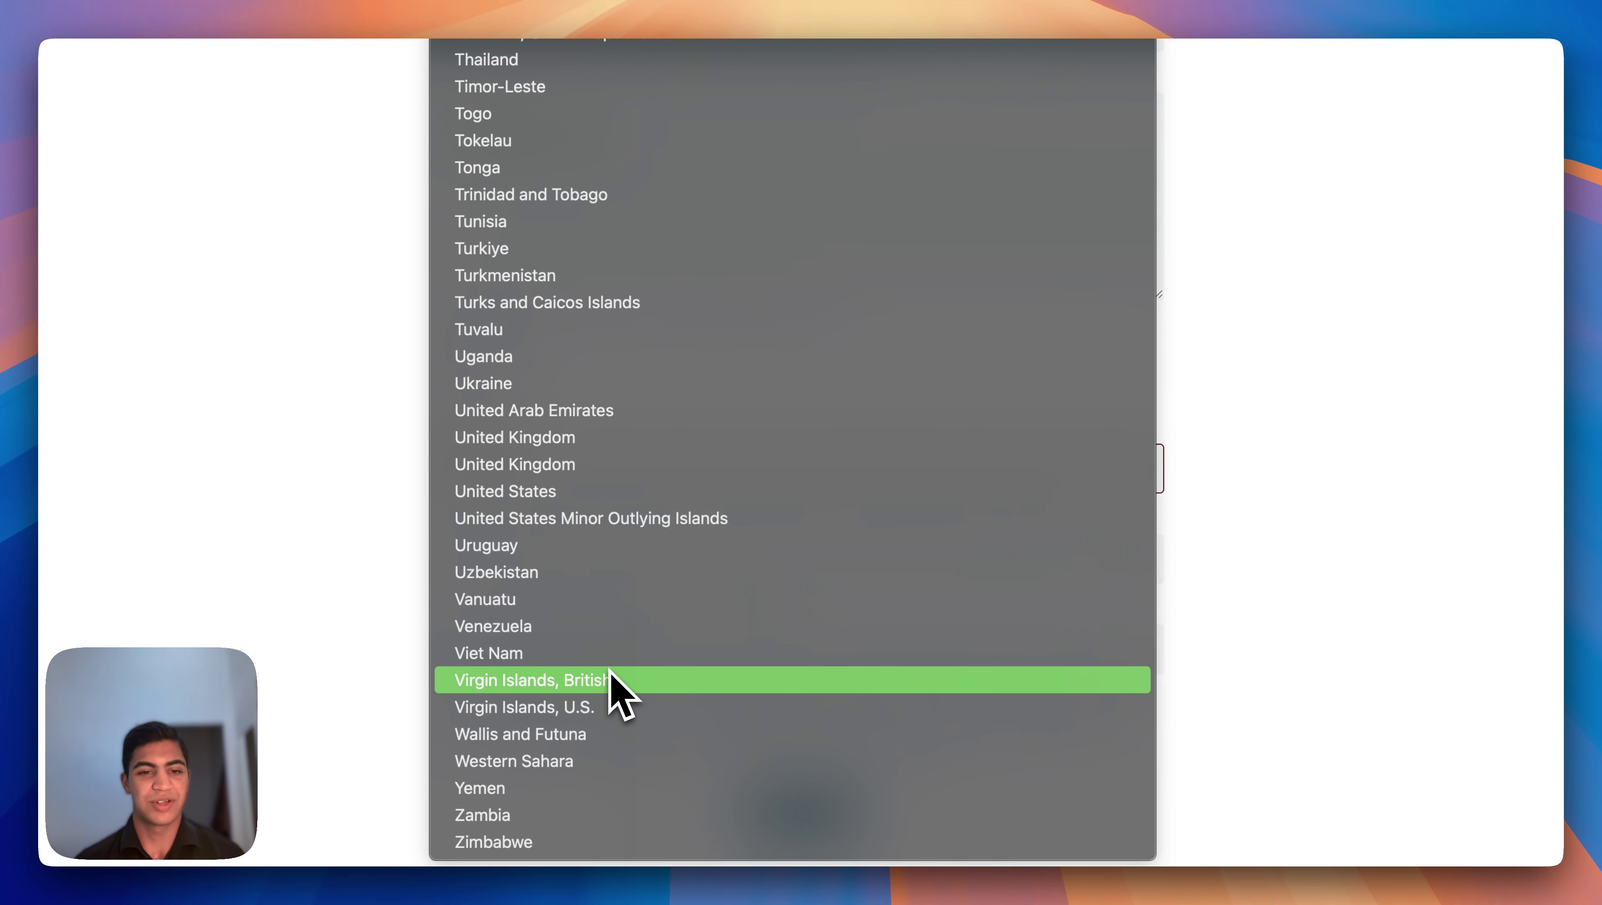
pyautogui.click(573, 493)
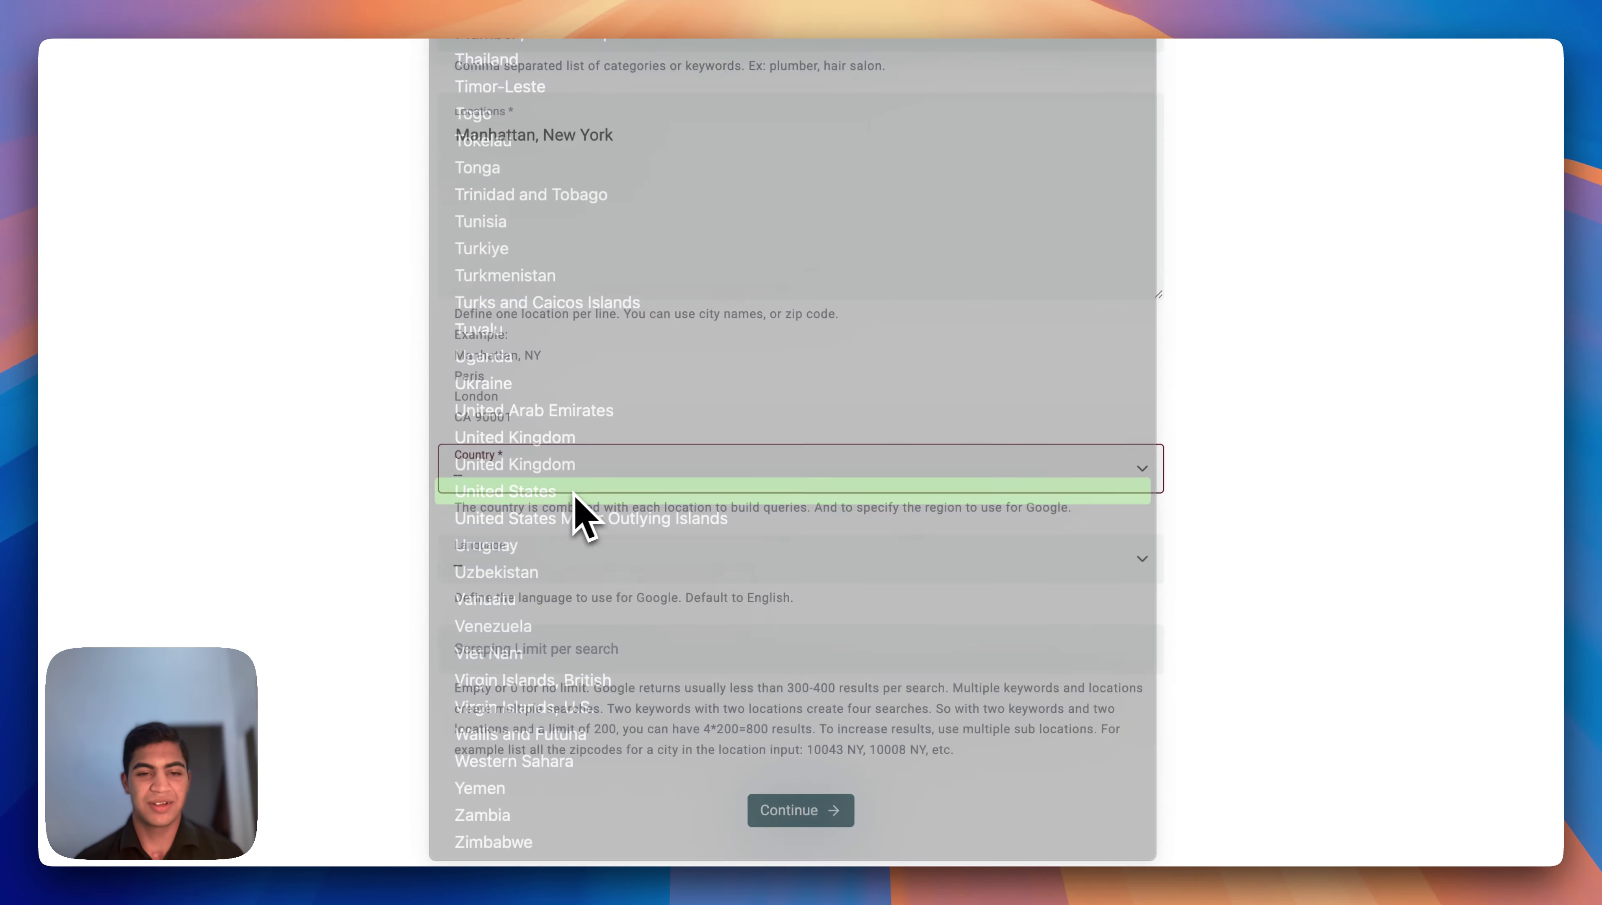
pyautogui.click(594, 564)
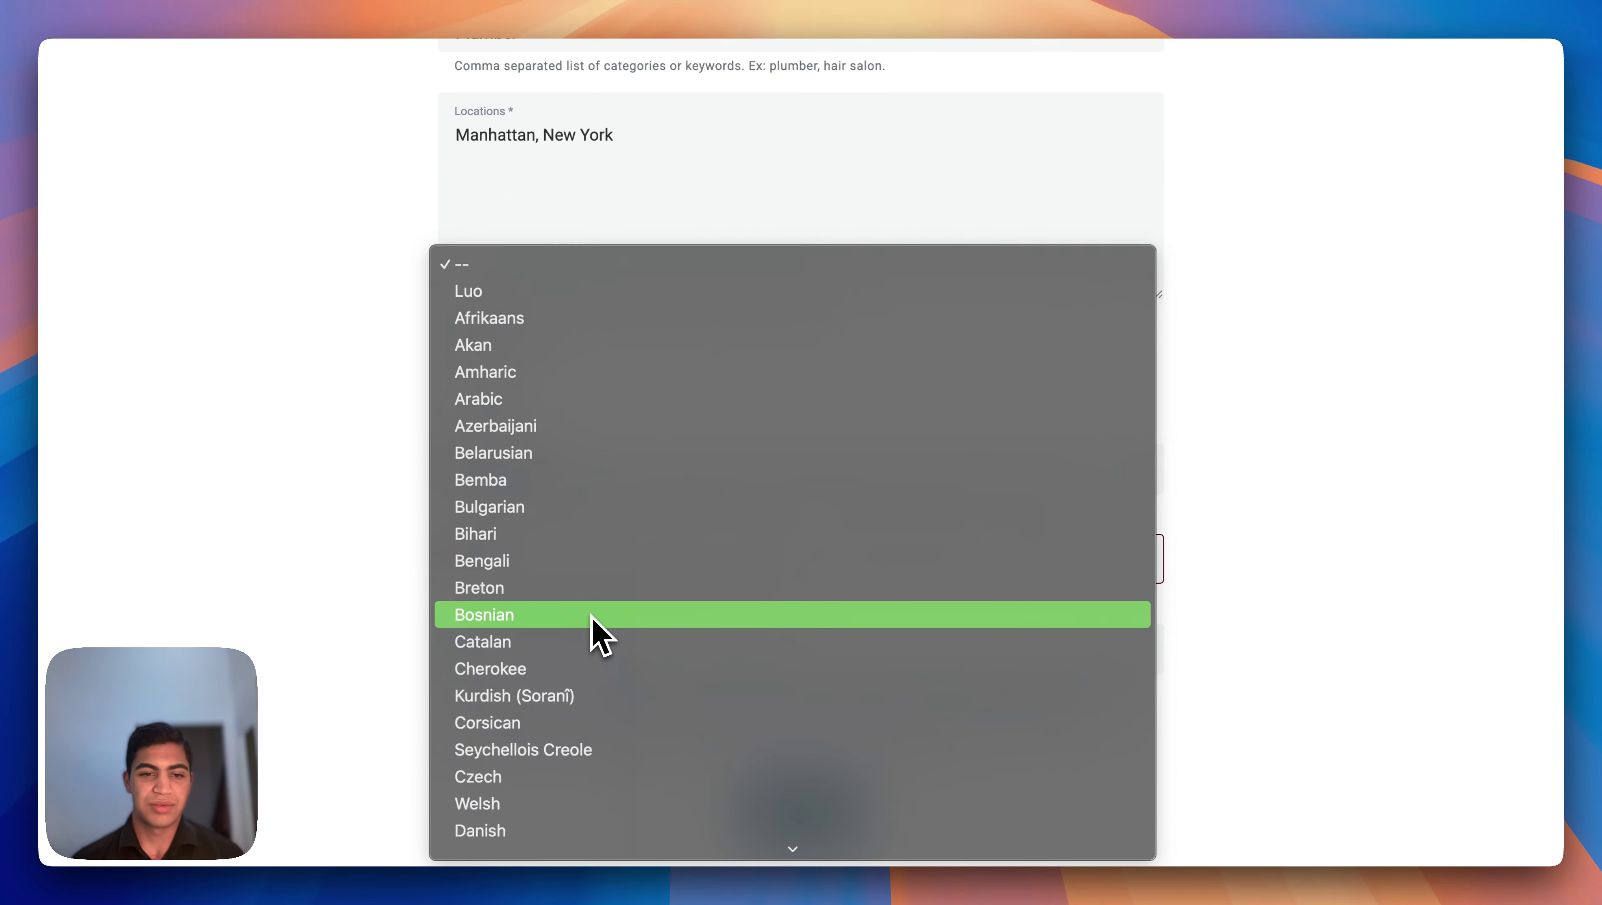
pyautogui.click(592, 624)
pyautogui.click(570, 567)
pyautogui.scroll(-4, 573, 633)
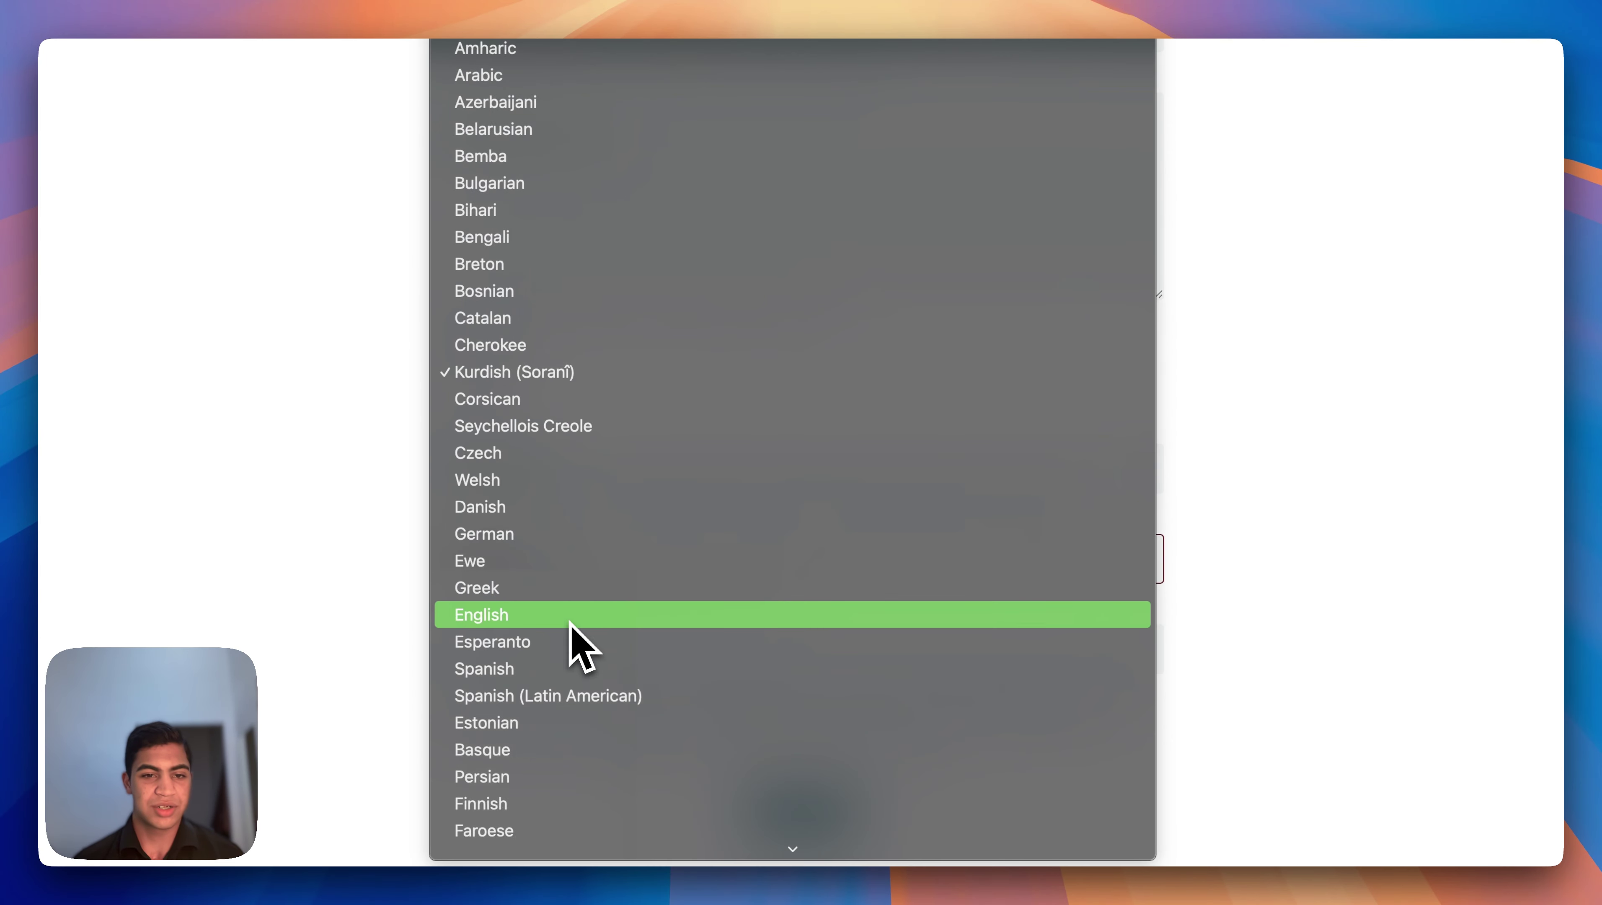
pyautogui.click(531, 613)
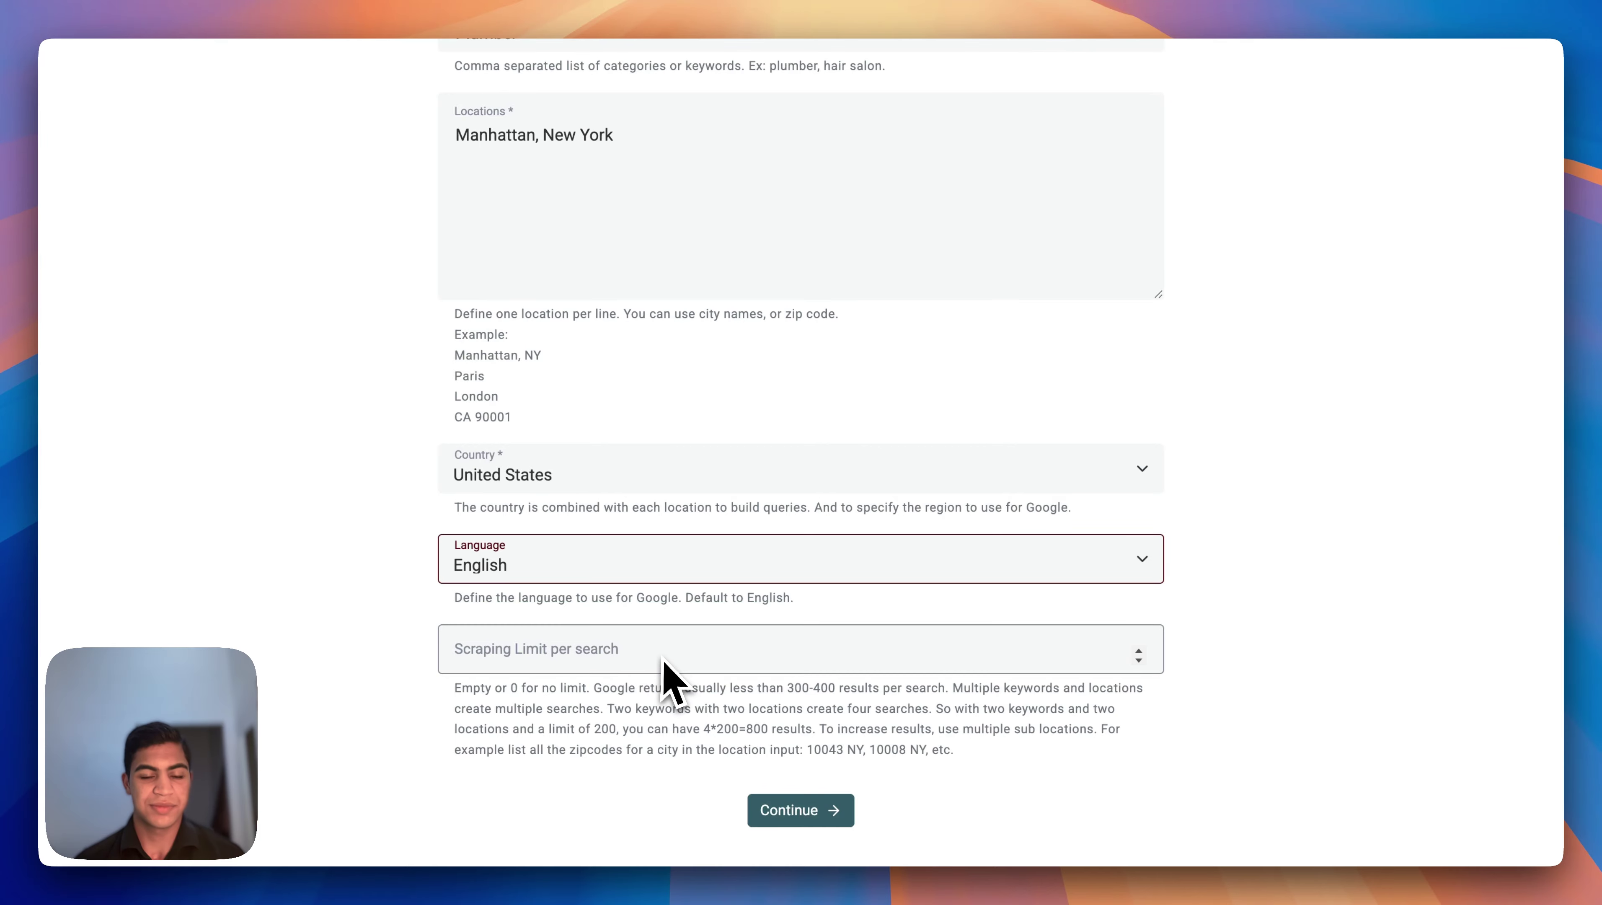
# - Continue without a scraping limit, keep all outputs as new properties and run the import into the Manhattan collection
pyautogui.click(820, 806)
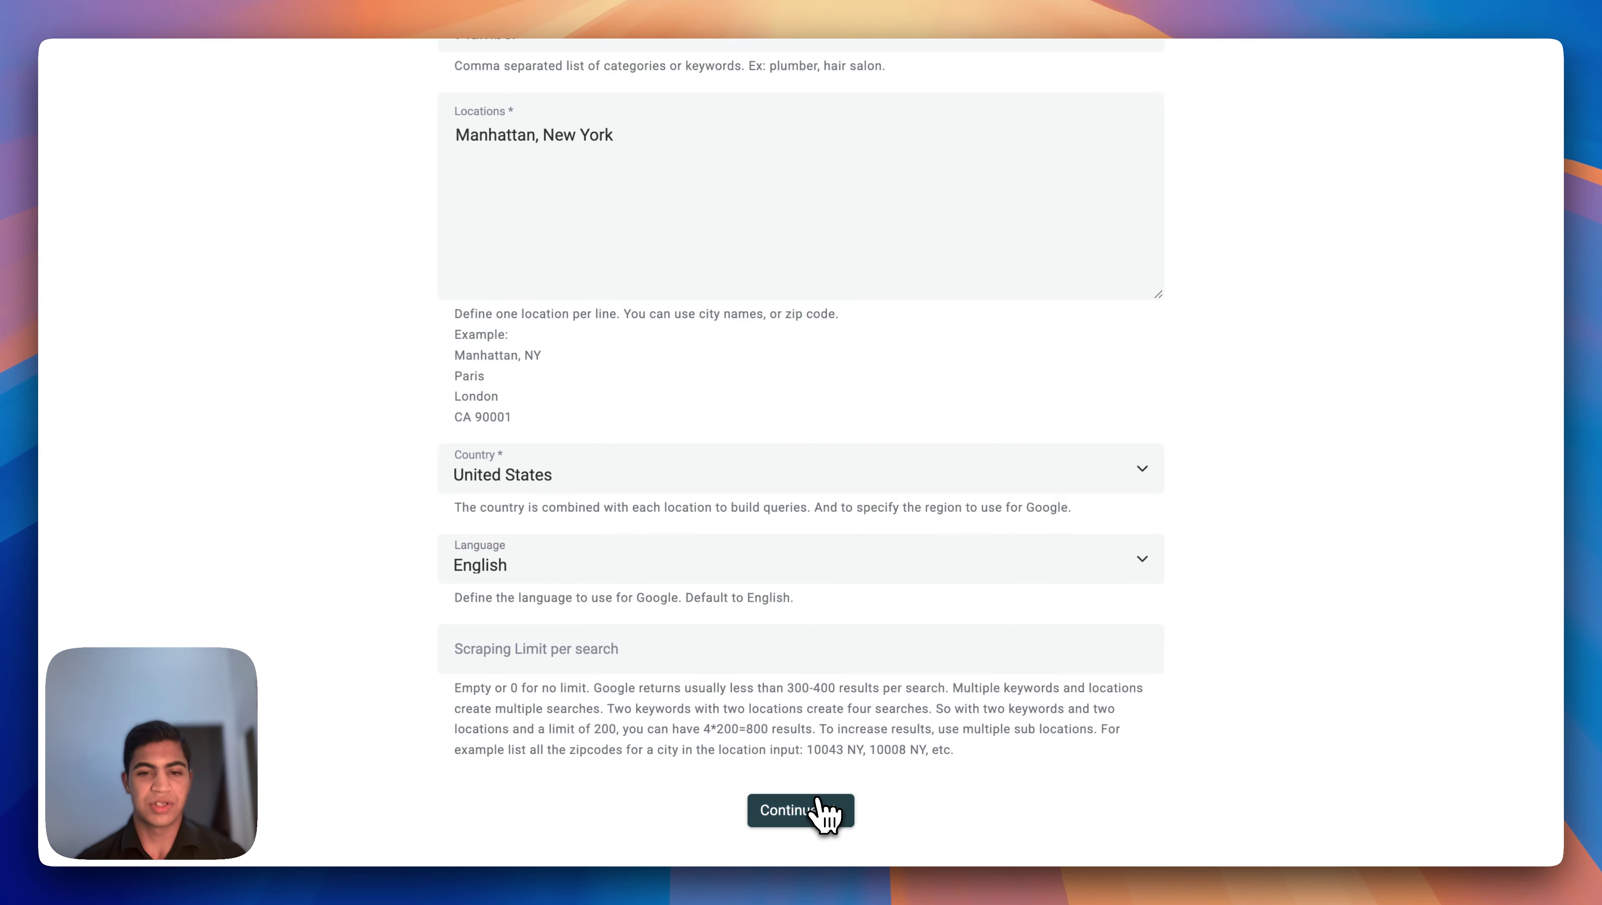
pyautogui.scroll(-10, 830, 812)
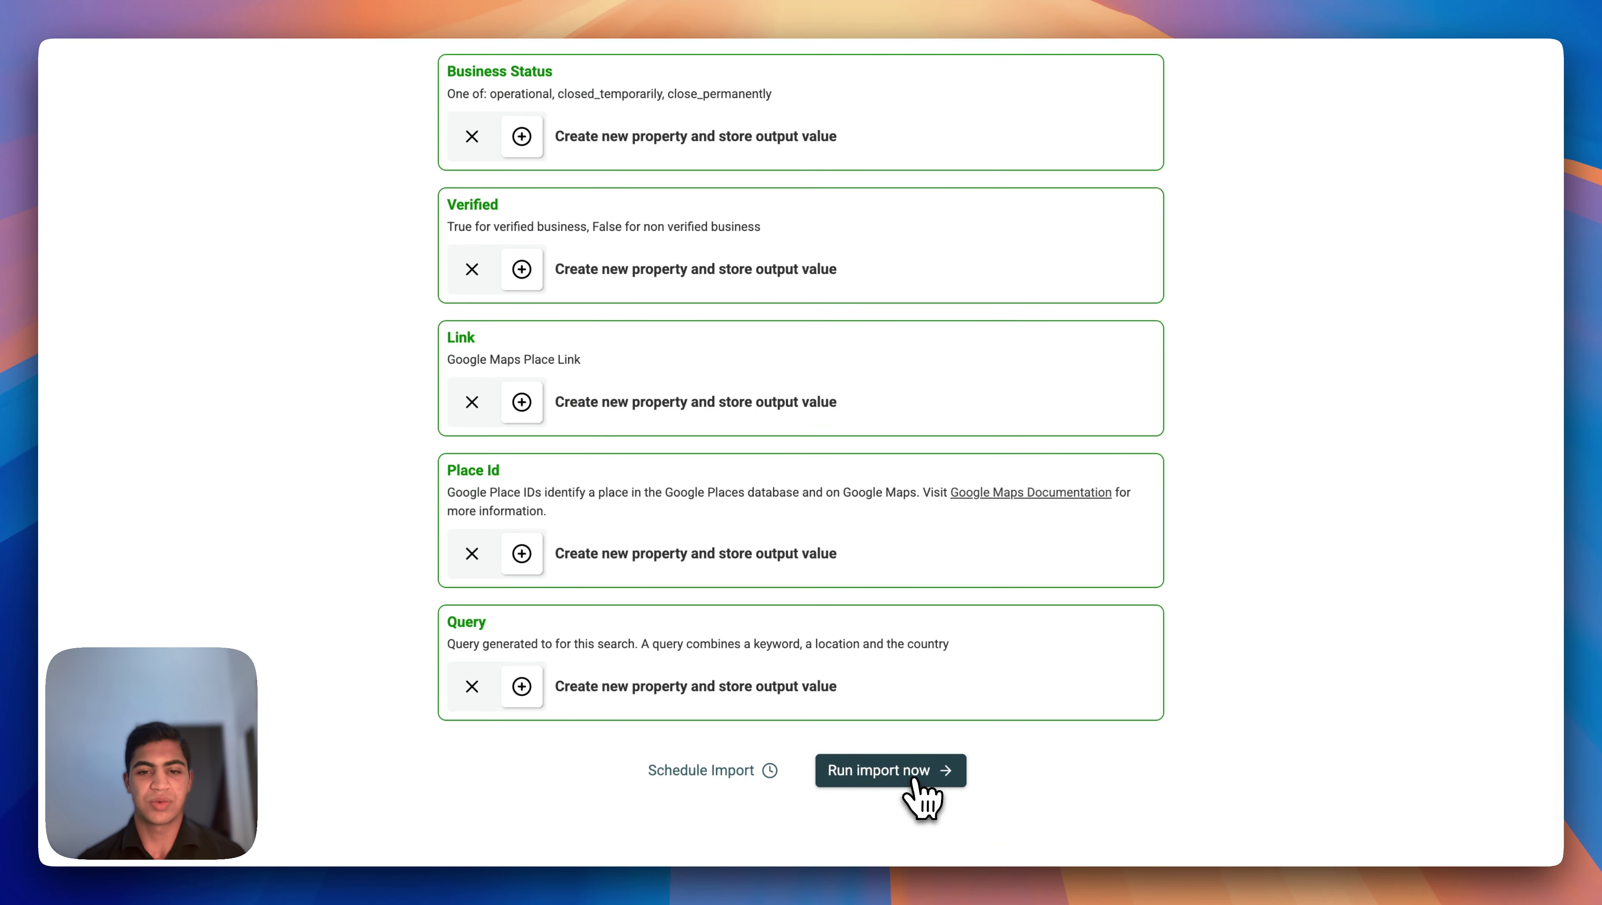
pyautogui.click(919, 781)
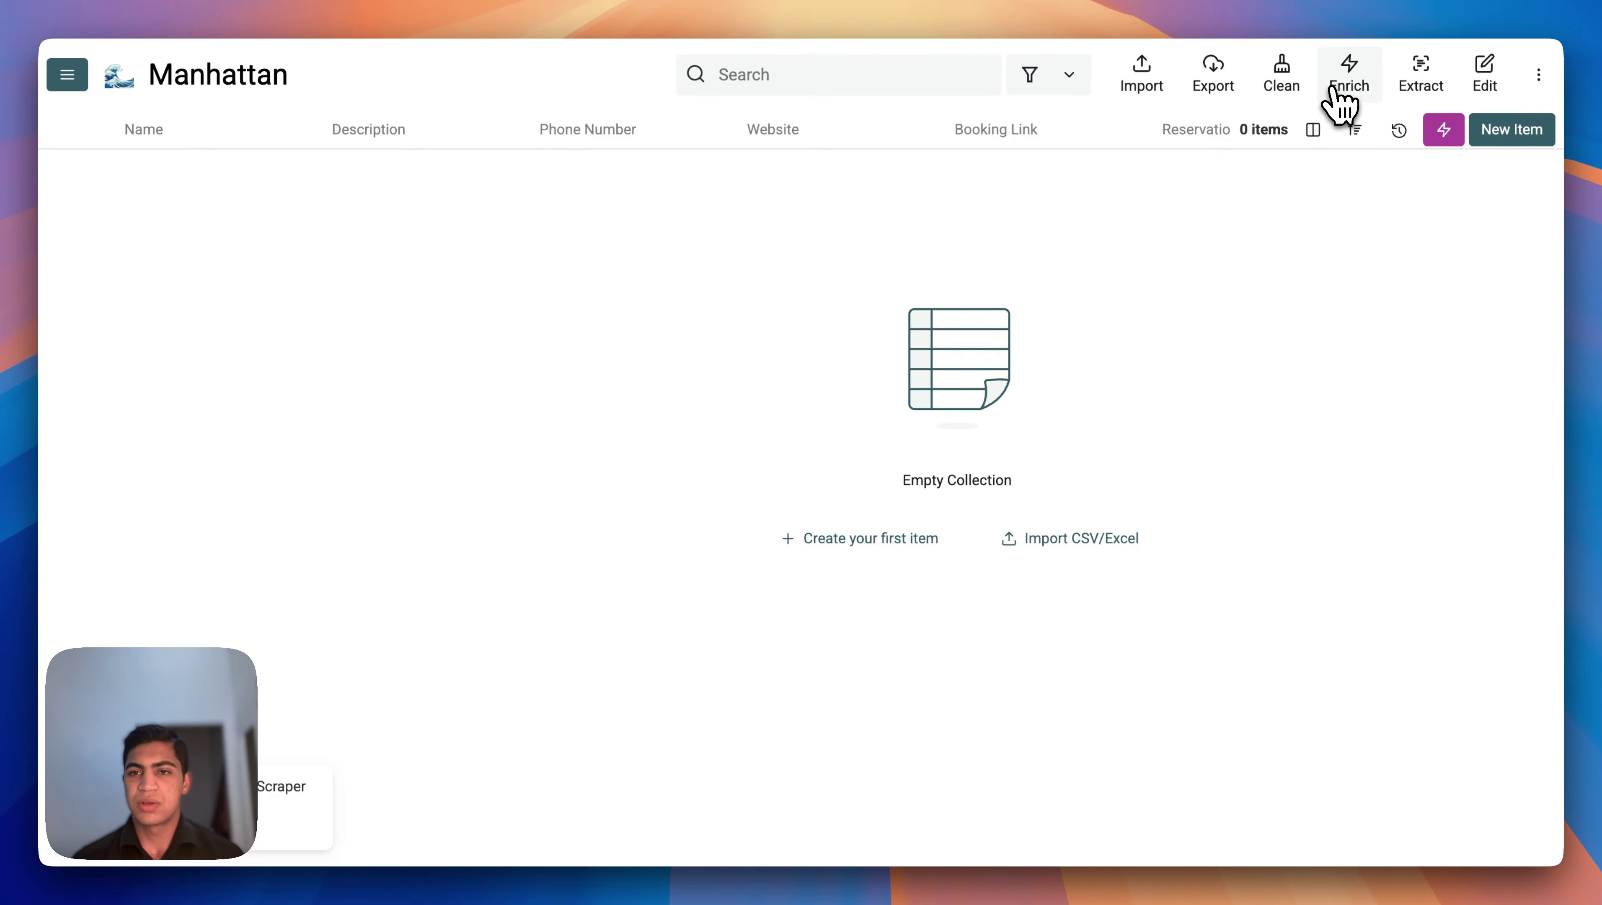
# - Check the status of the Google Maps Scraper job among the collection's async runs, then return to the collection
pyautogui.click(1346, 79)
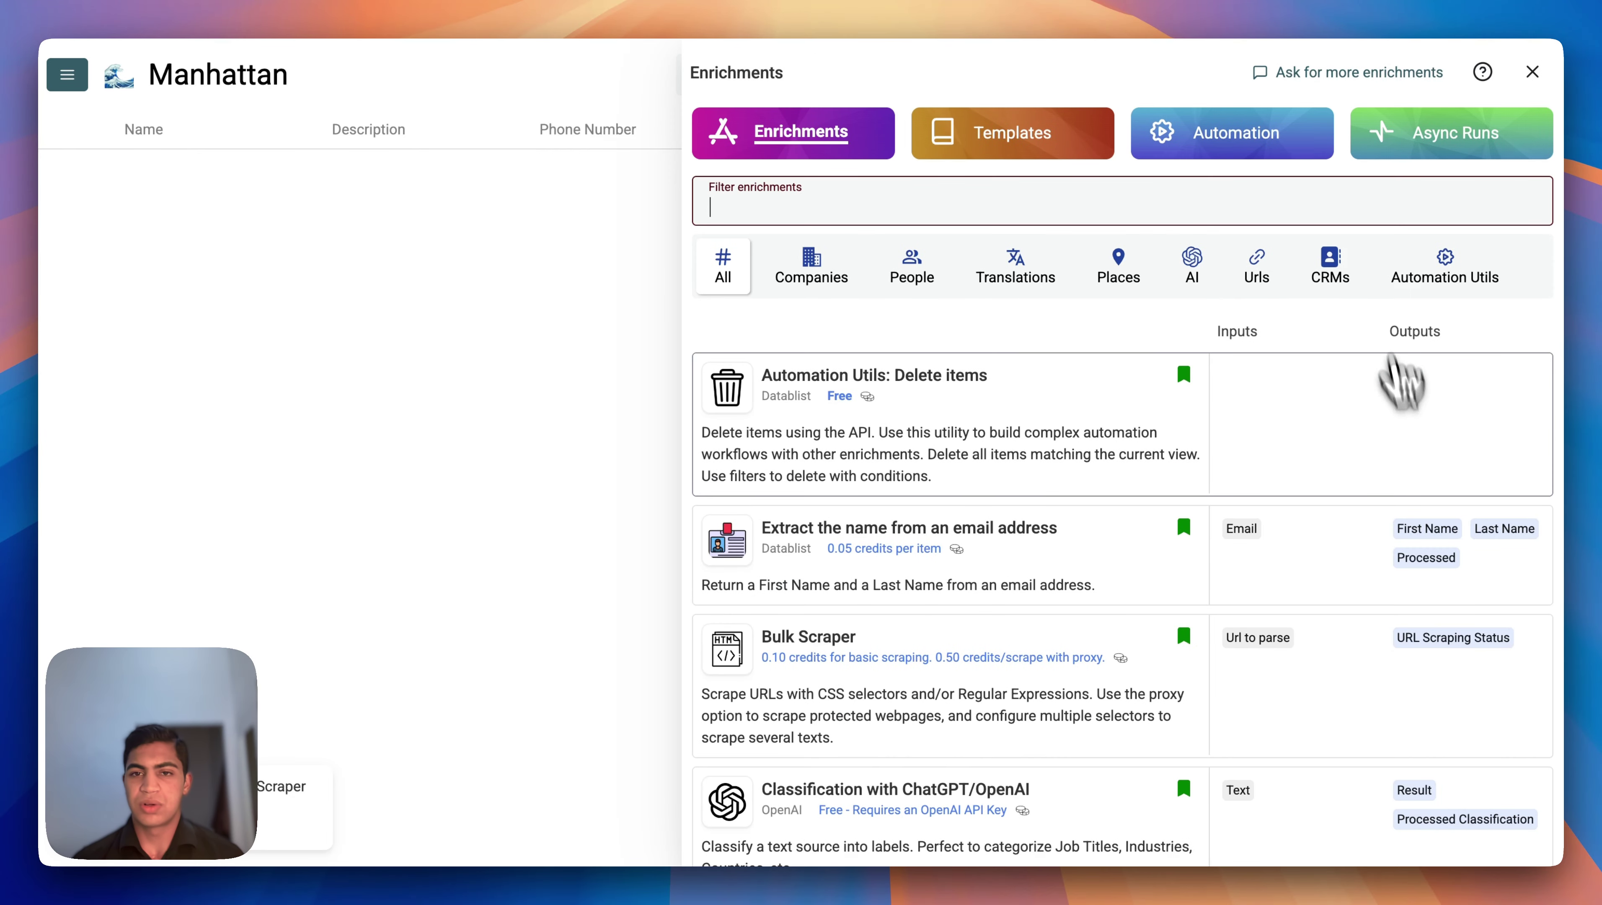
pyautogui.click(1431, 149)
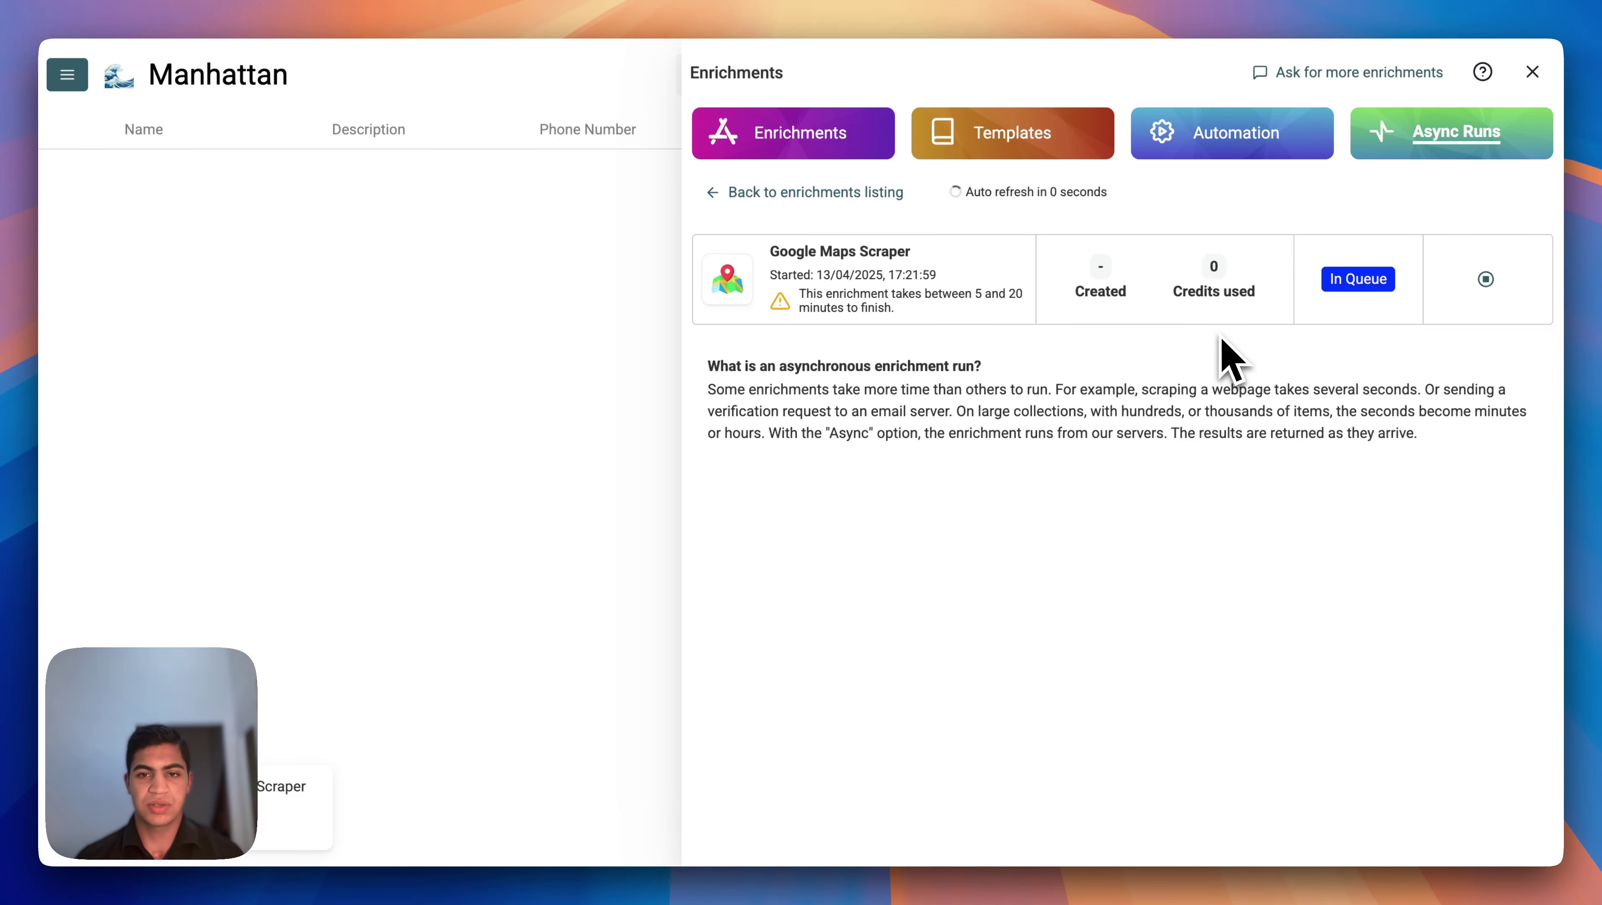
pyautogui.click(1532, 71)
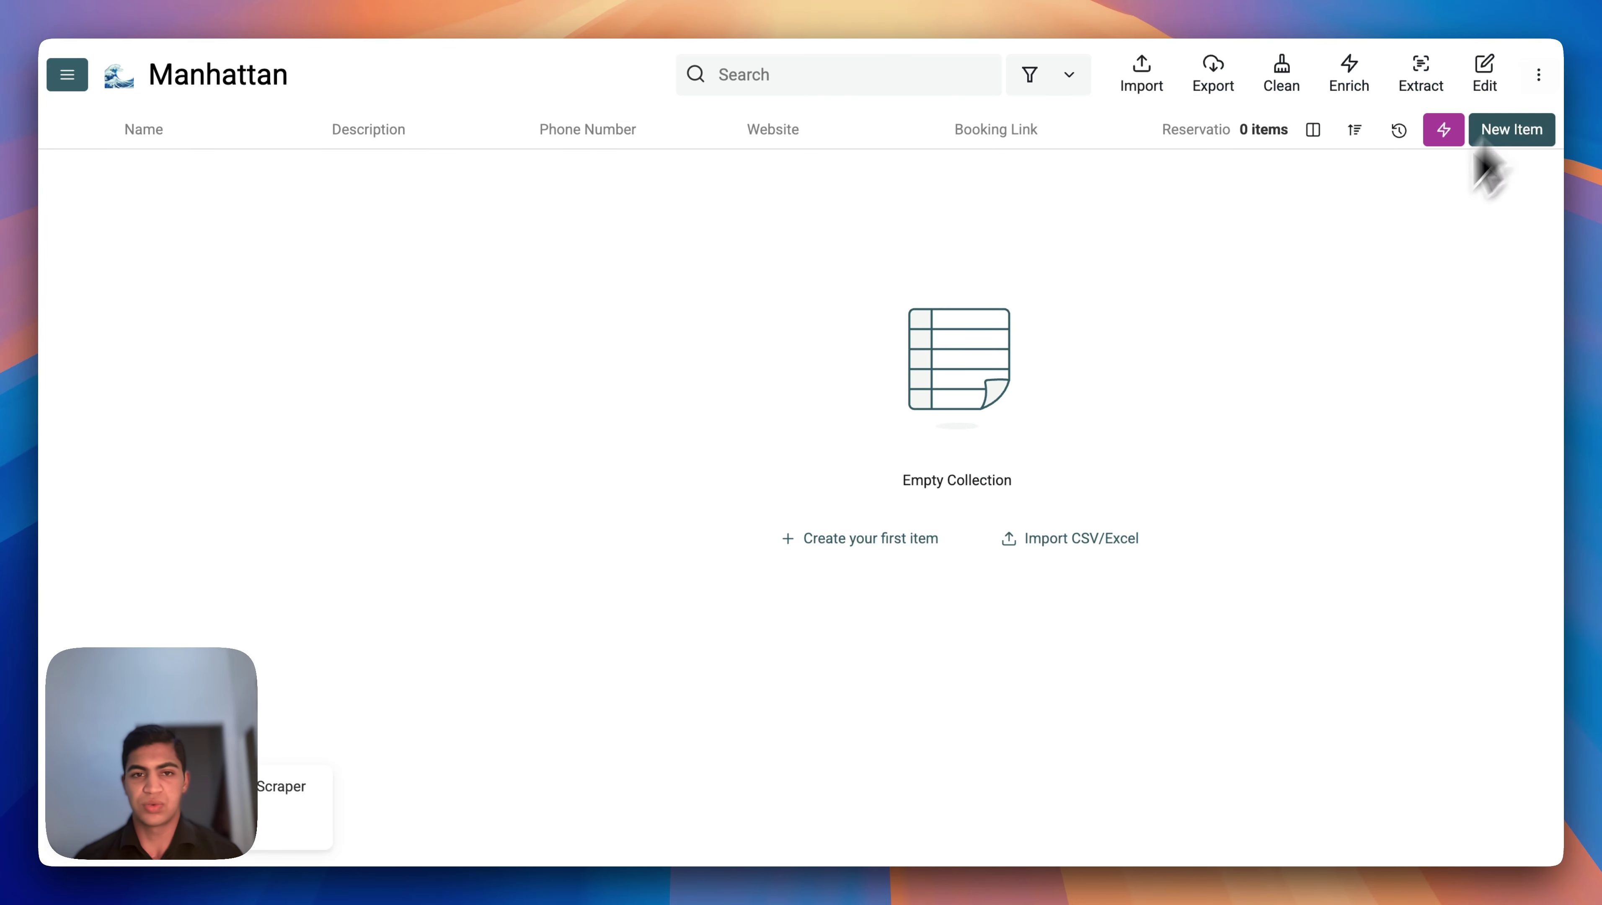